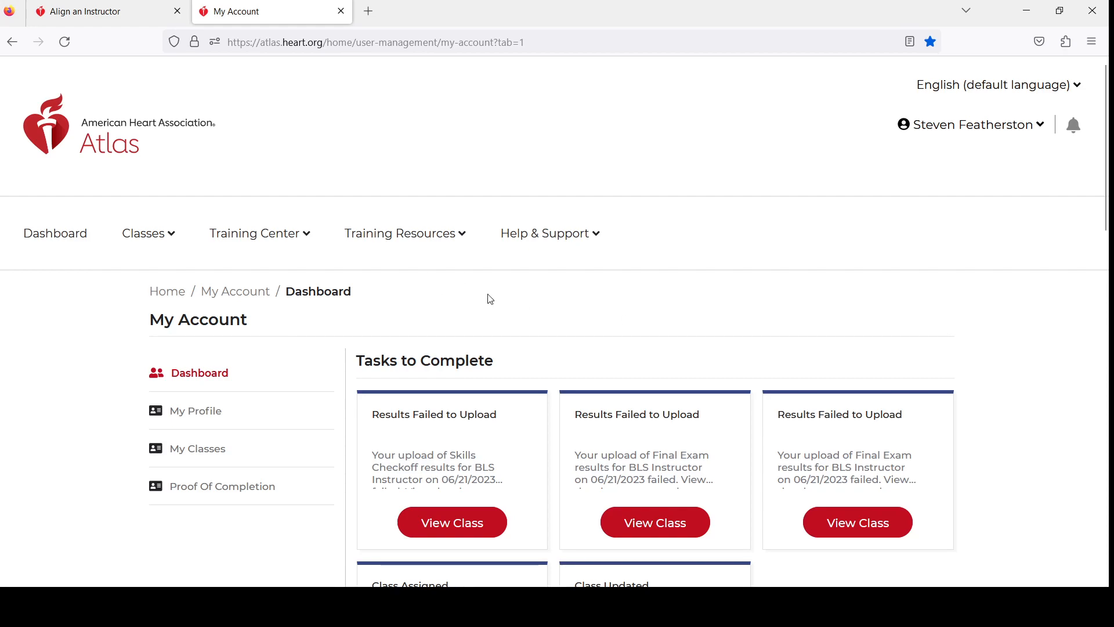
- Open the eCards site from the training center options in Atlas
scroll(627, 383, "down", 3)
scroll(635, 378, "up", 3)
left_click(307, 235)
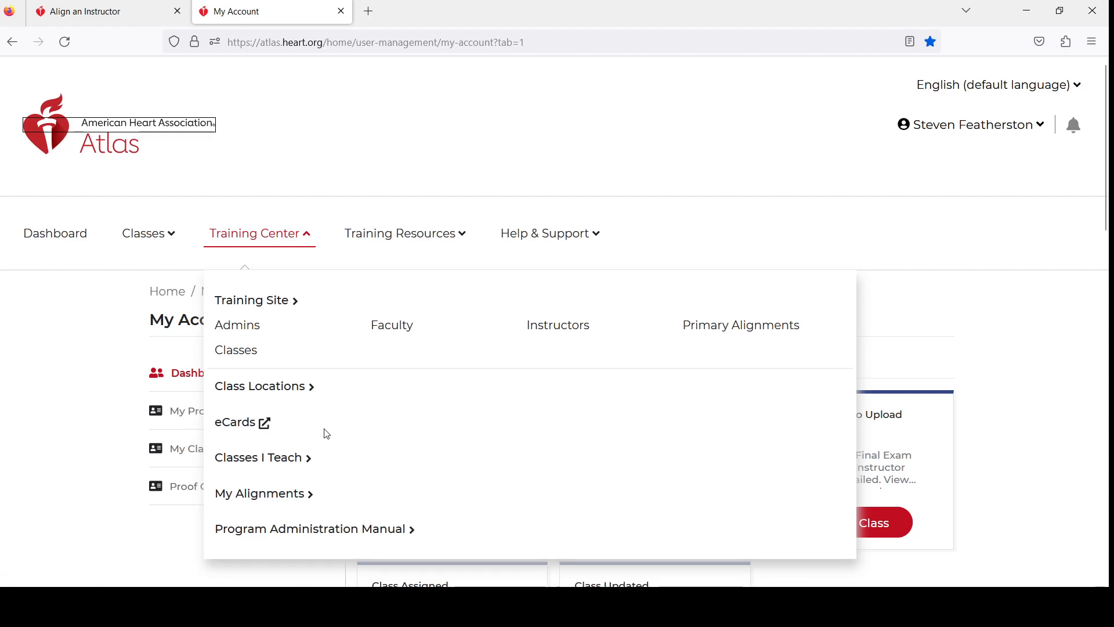
left_click(241, 424)
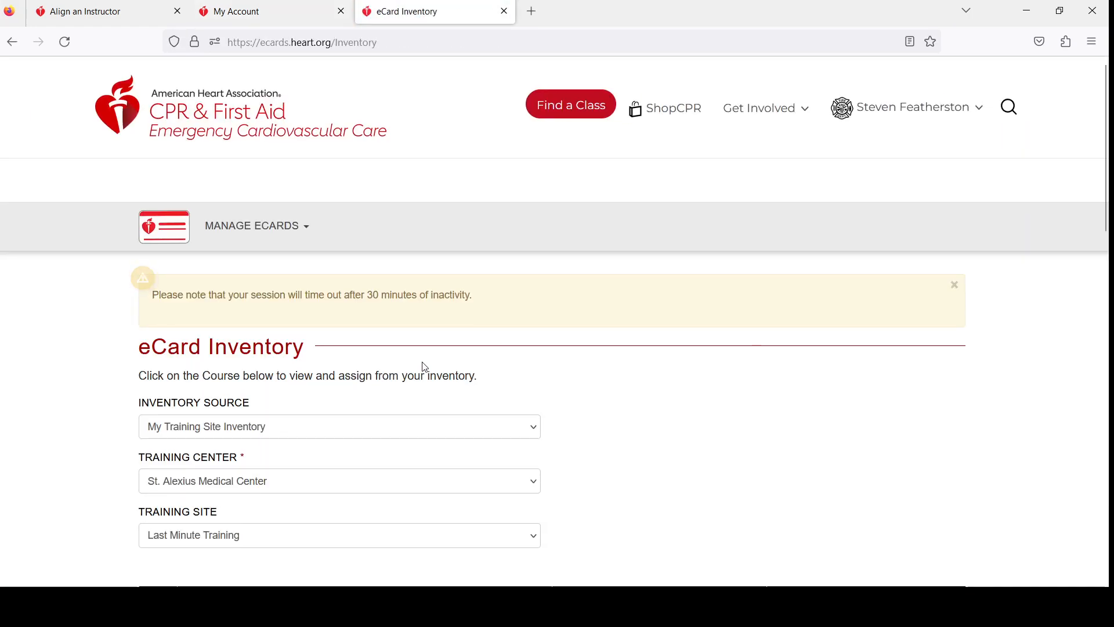
- Open the eCard Inventory and review the available quantity for each course at the training site
left_click(255, 226)
left_click(253, 259)
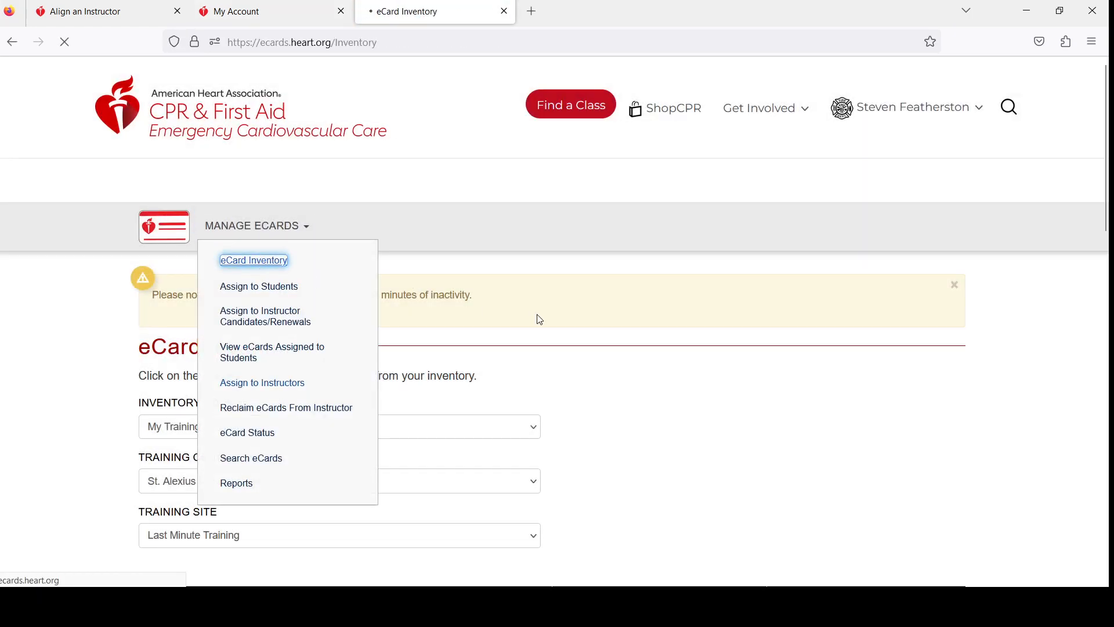
scroll(547, 341, "down", 3)
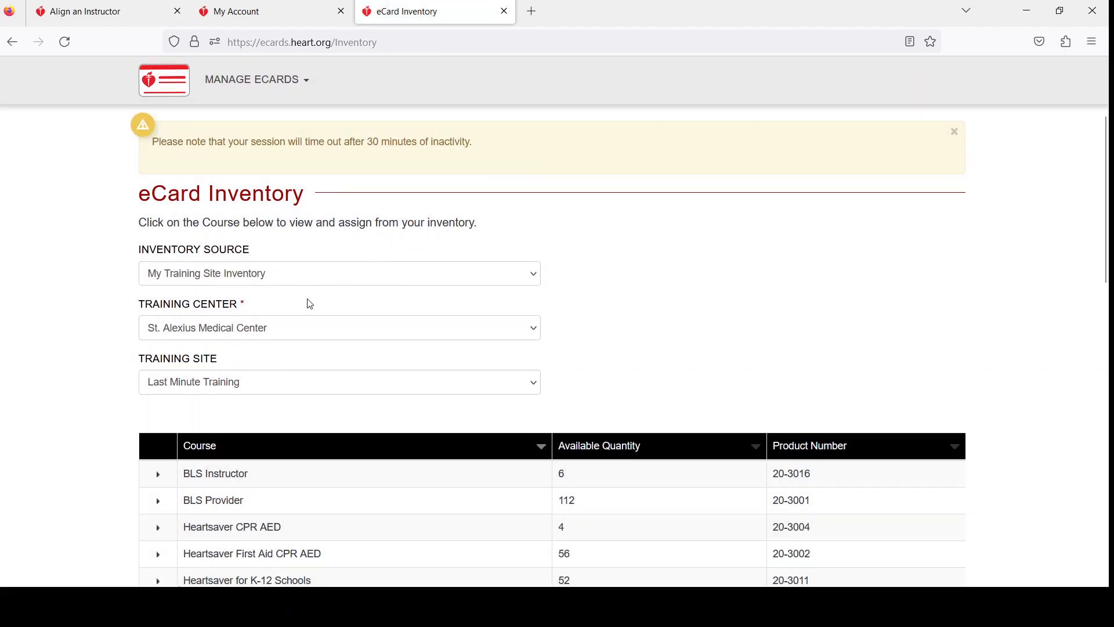
scroll(527, 395, "down", 2)
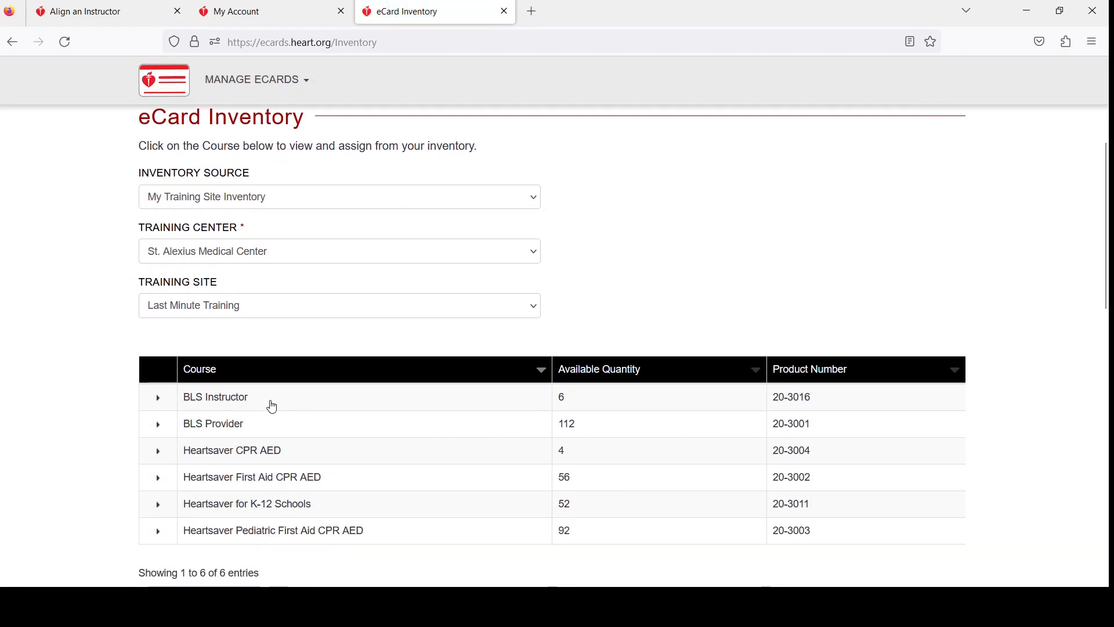
scroll(708, 379, "up", 2)
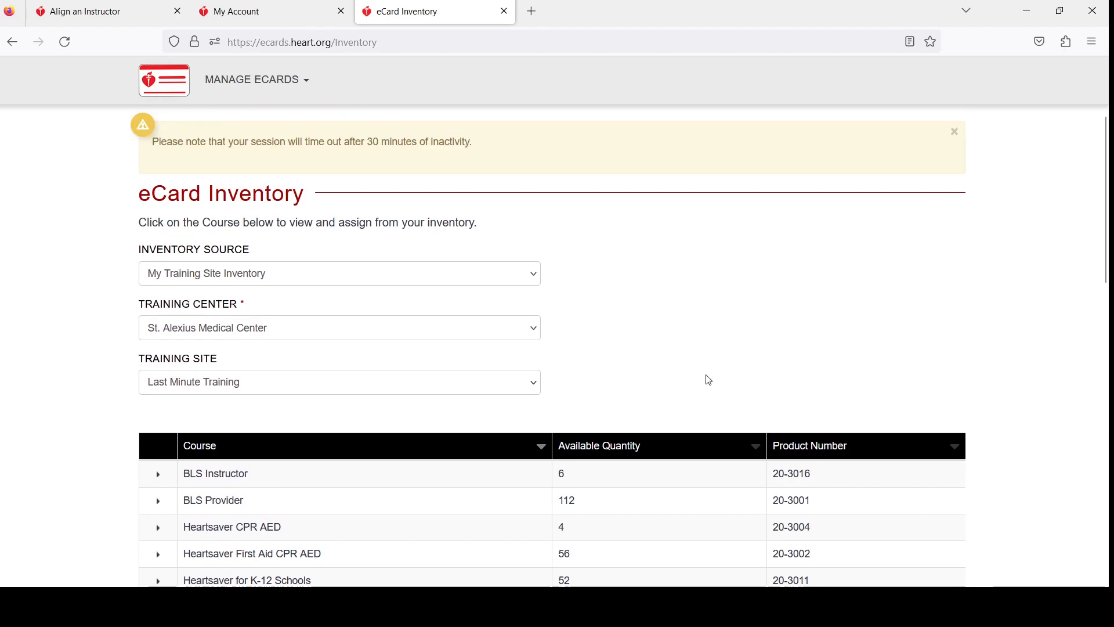
scroll(699, 384, "up", 2)
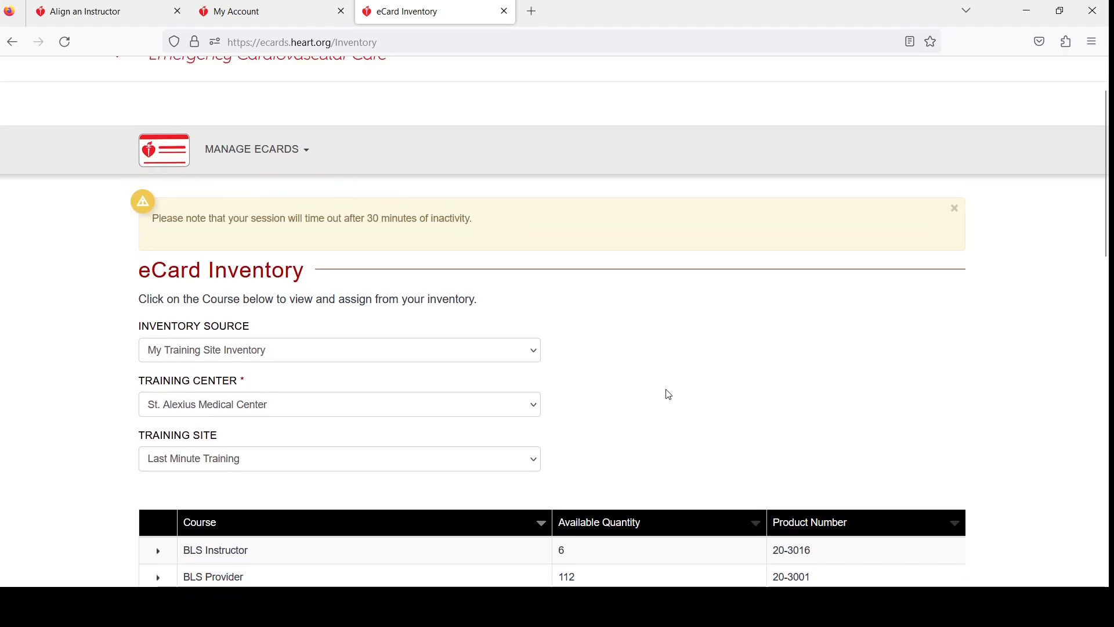
- Open the page for assigning eCards to instructors, and close the eCards site to return to Atlas
left_click(263, 151)
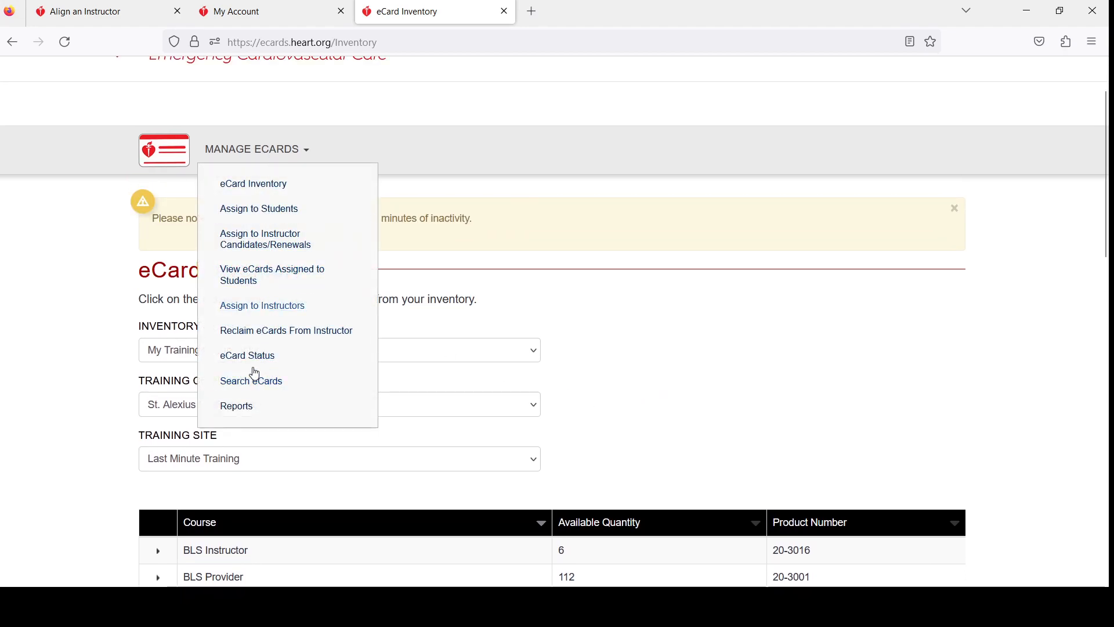
scroll(254, 148, "up", 2)
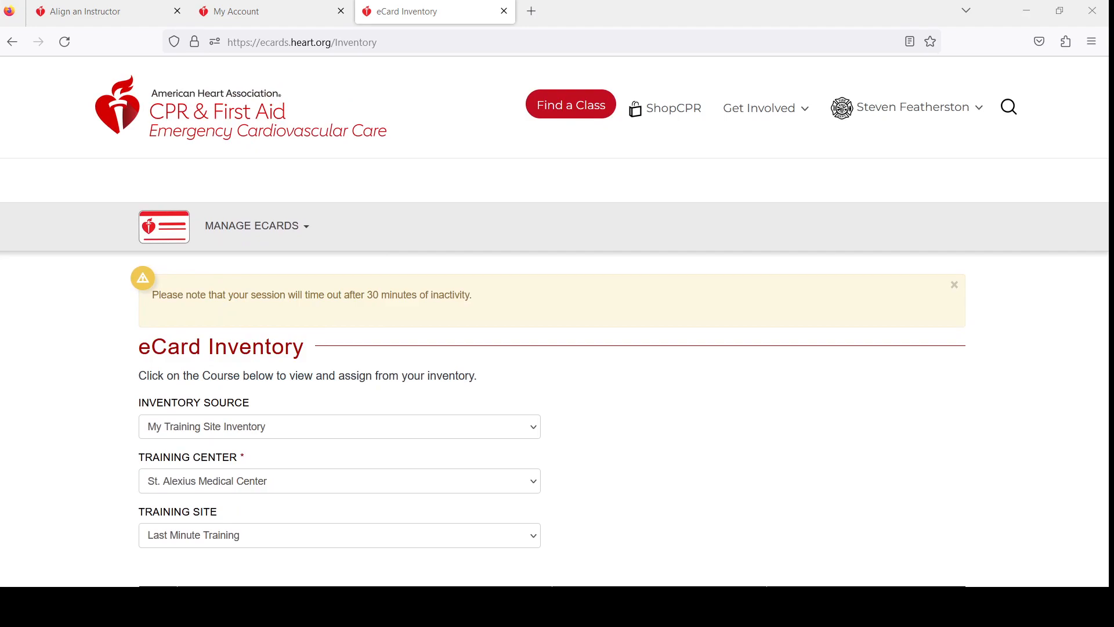
mouse_move(256, 226)
left_click(249, 380)
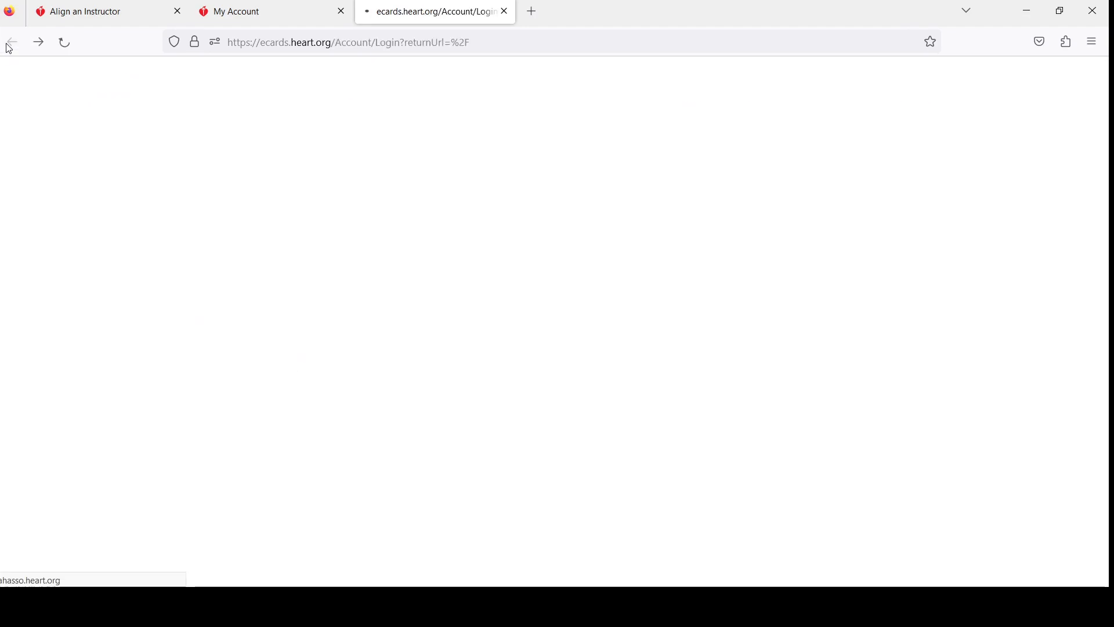
left_click(11, 49)
left_click(504, 11)
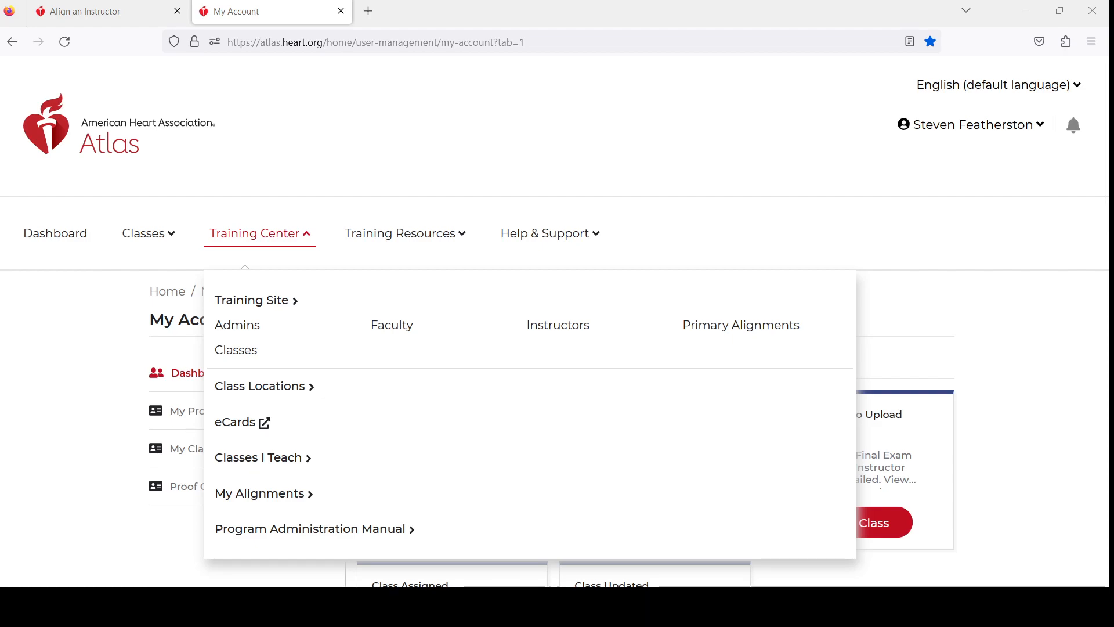
- Open the Classes I Teach list for the training center and look through the listed classes
key("alt+Tab")
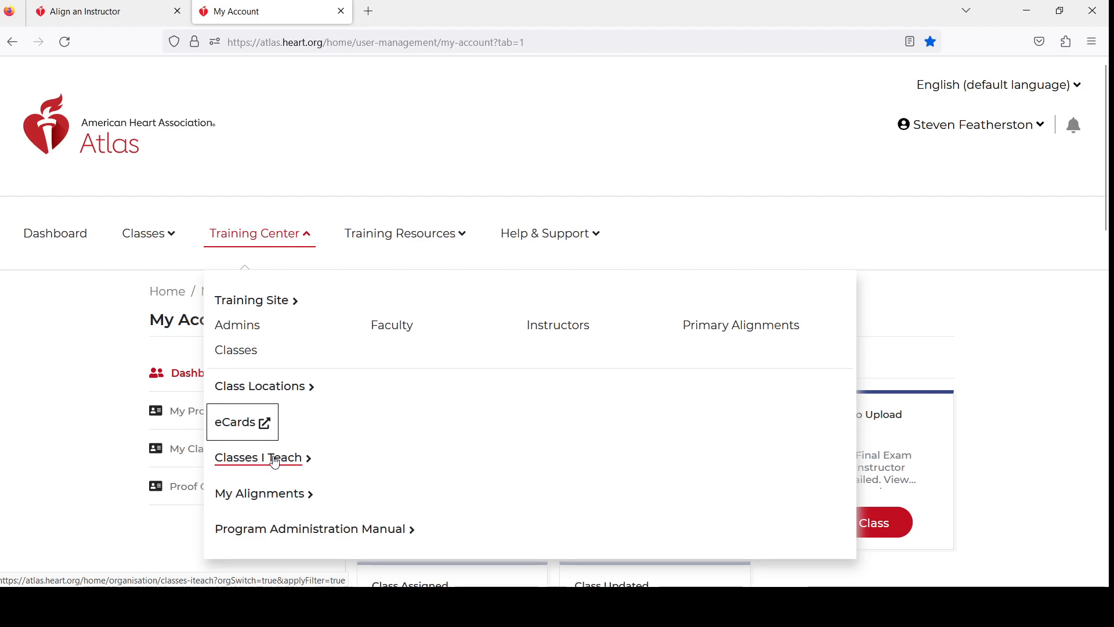
left_click(293, 464)
scroll(453, 385, "down", 4)
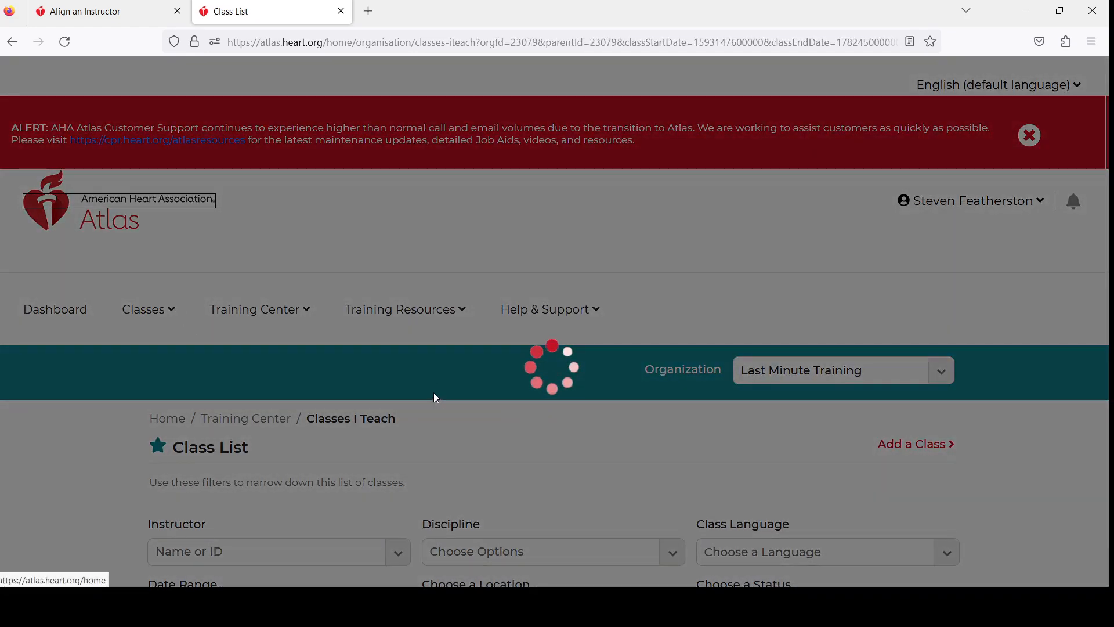
scroll(449, 395, "down", 4)
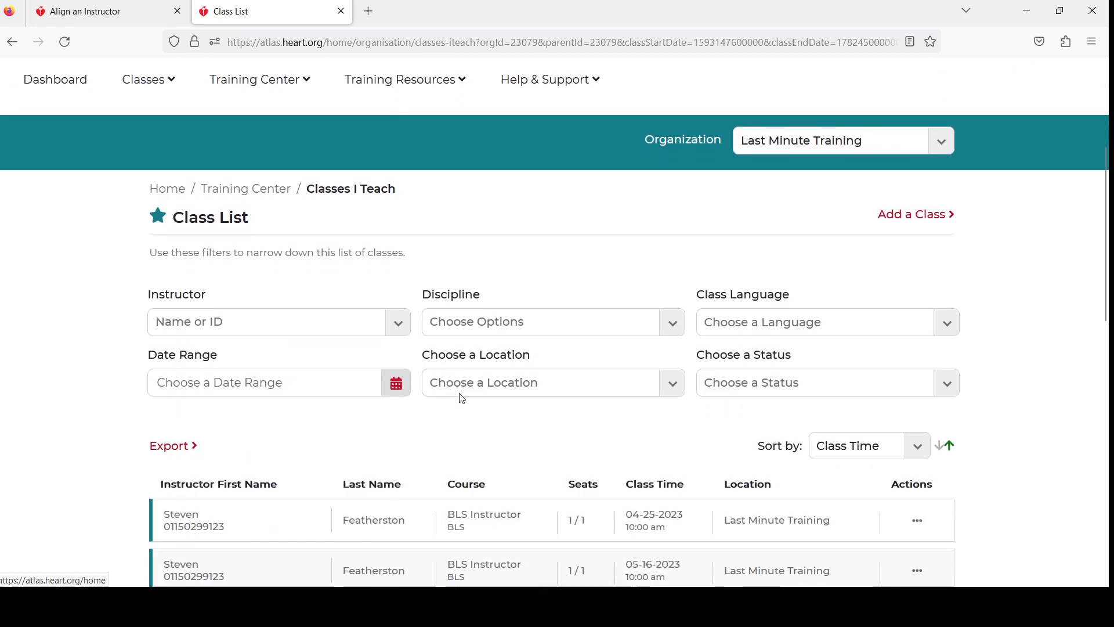
scroll(532, 437, "down", 7)
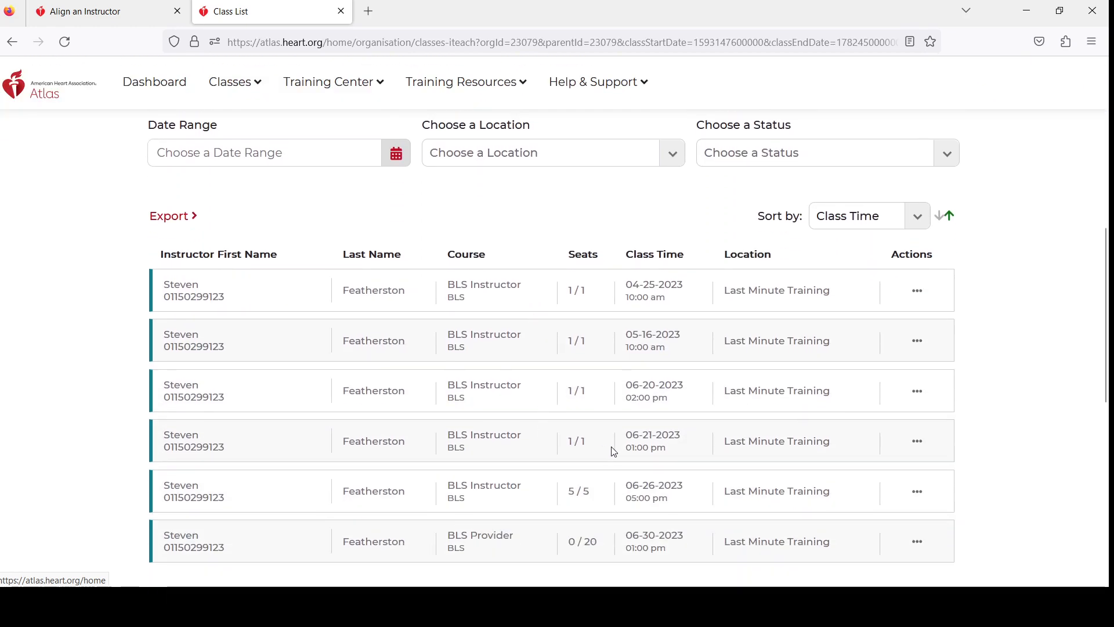
scroll(627, 423, "up", 3)
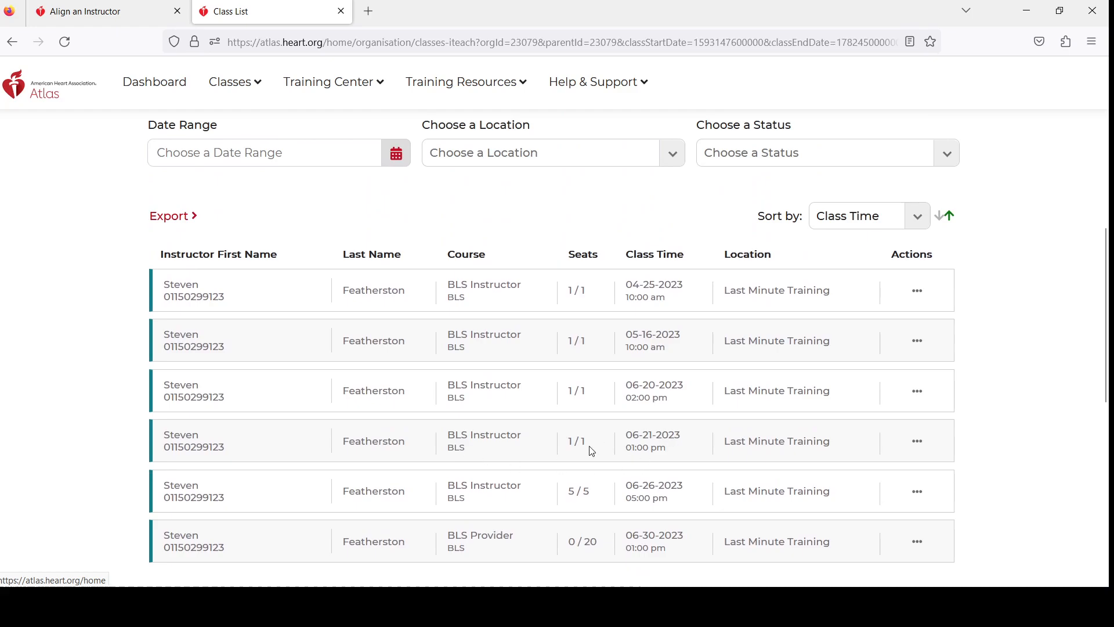
- Open the details of the 06-21-2023 BLS Instructor class and review its student roster
left_click_drag(636, 435, 683, 455)
left_click(677, 458)
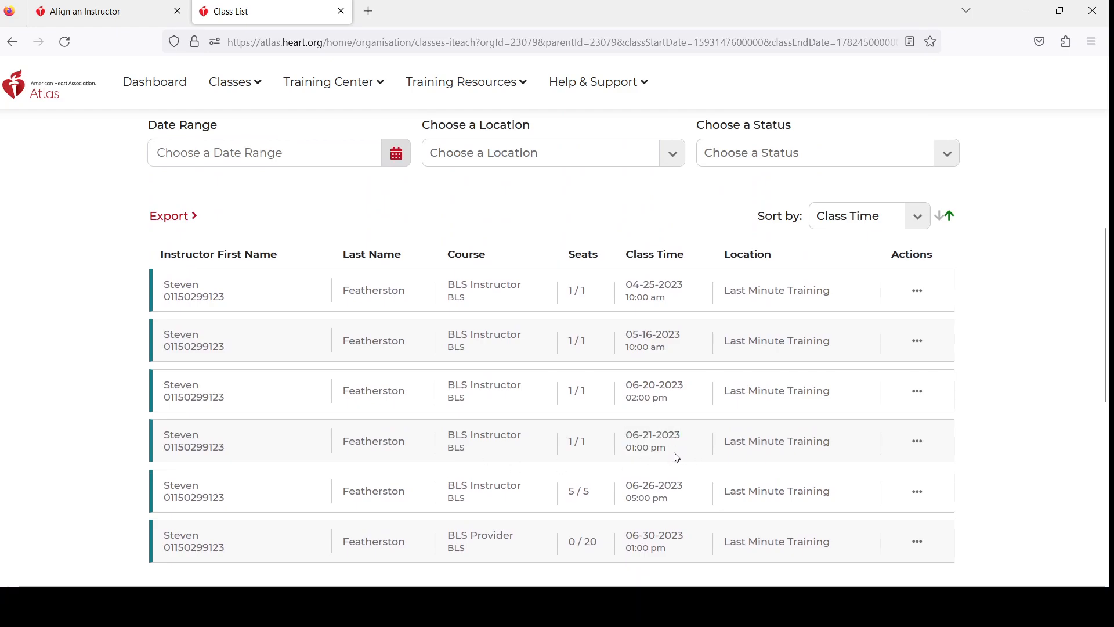
left_click(916, 445)
left_click(887, 468)
scroll(557, 420, "down", 9)
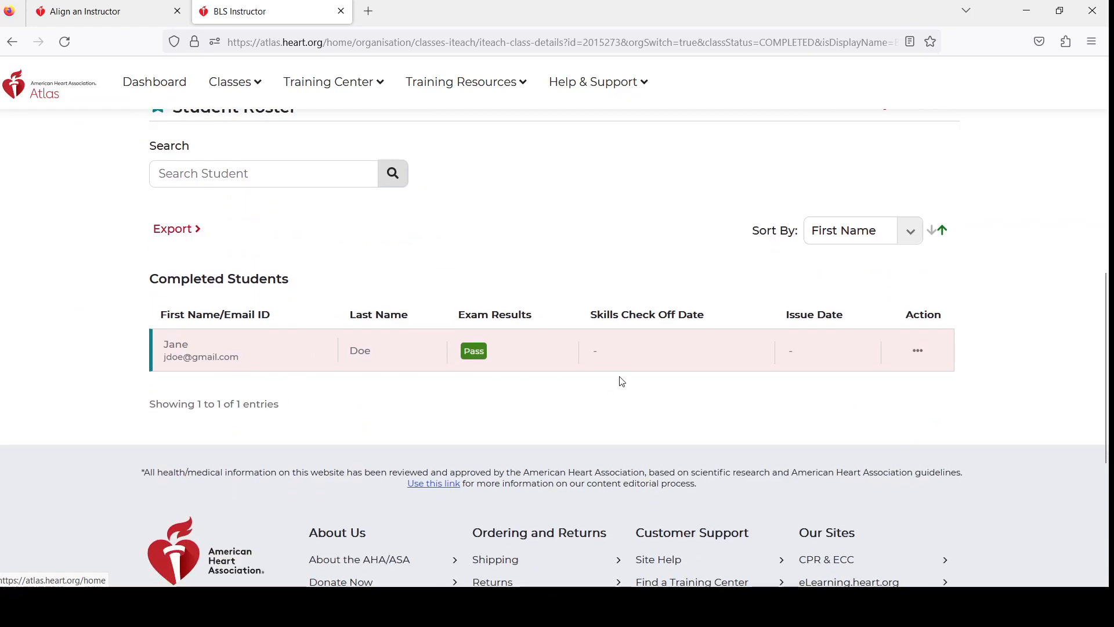
scroll(676, 432, "up", 3)
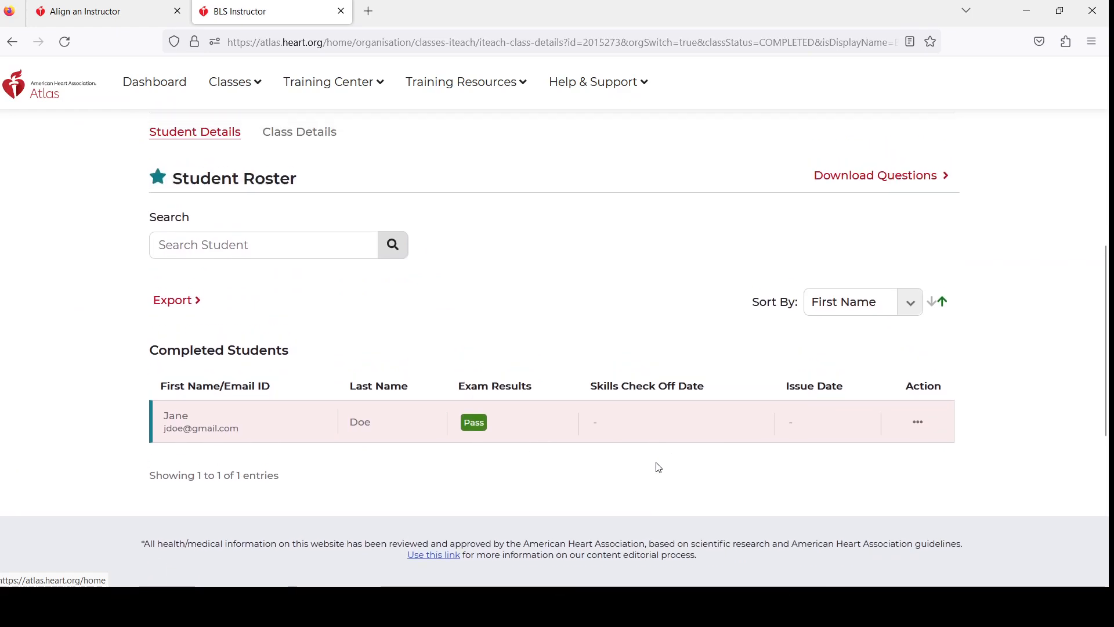
scroll(584, 385, "up", 3)
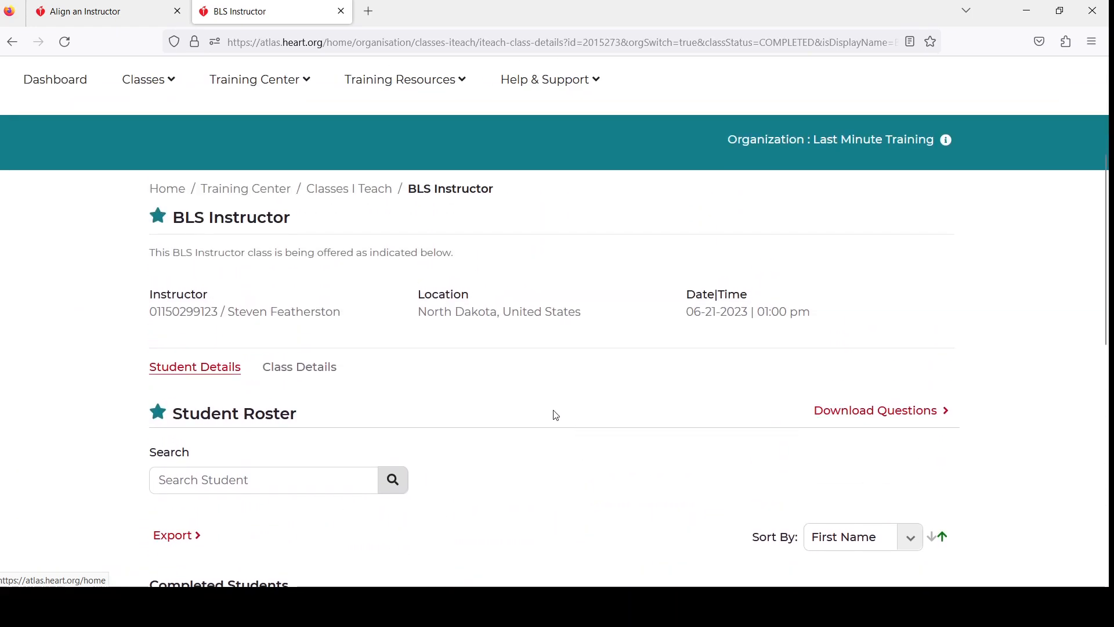
- Return to the Classes I Teach list and highlight the Class Time column heading
left_click(349, 189)
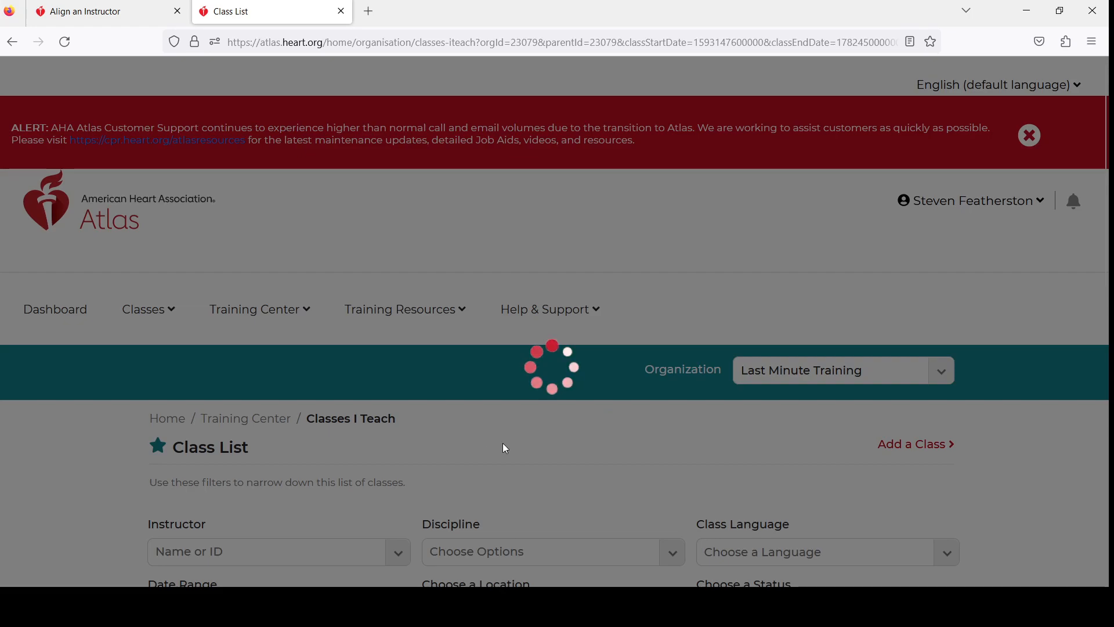
scroll(493, 443, "down", 4)
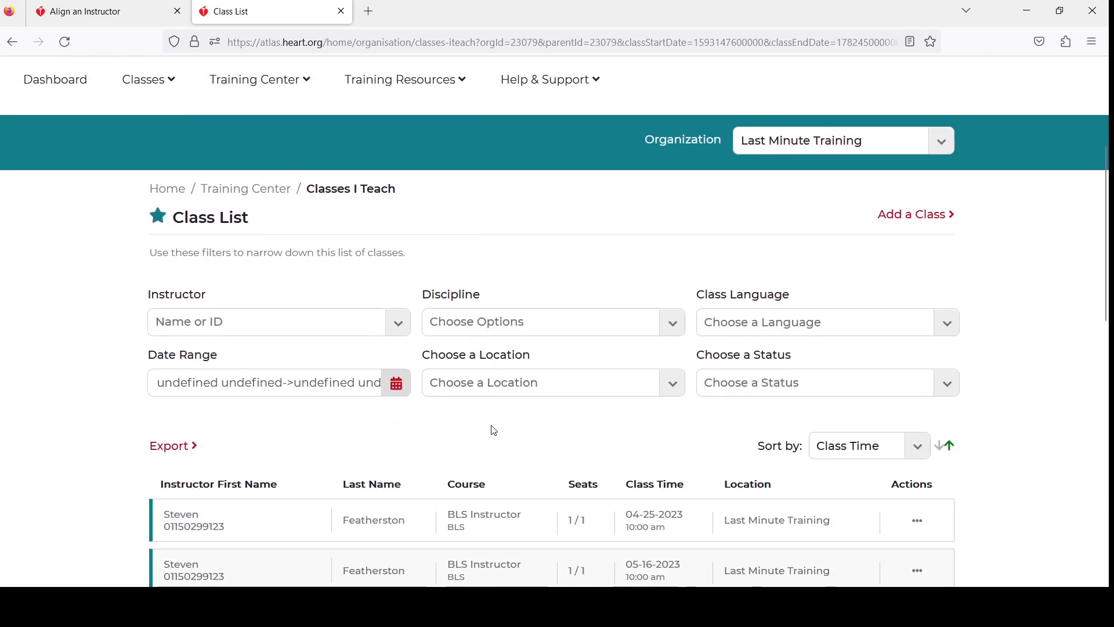
scroll(494, 430, "down", 4)
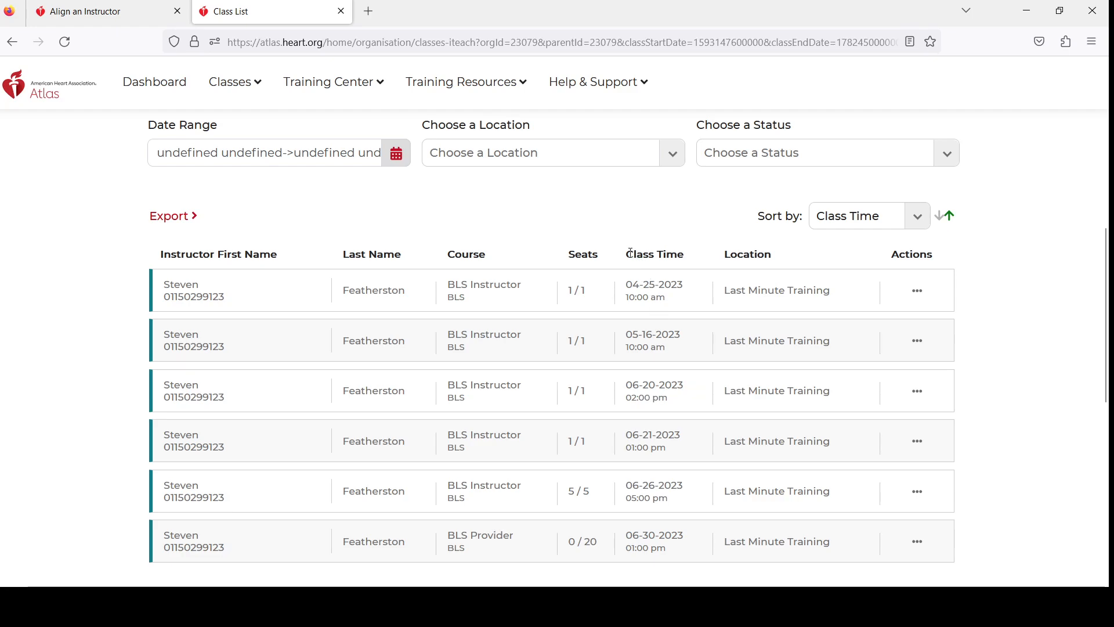
left_click_drag(621, 256, 699, 265)
left_click(662, 244)
left_click(619, 238)
left_click_drag(628, 250, 683, 253)
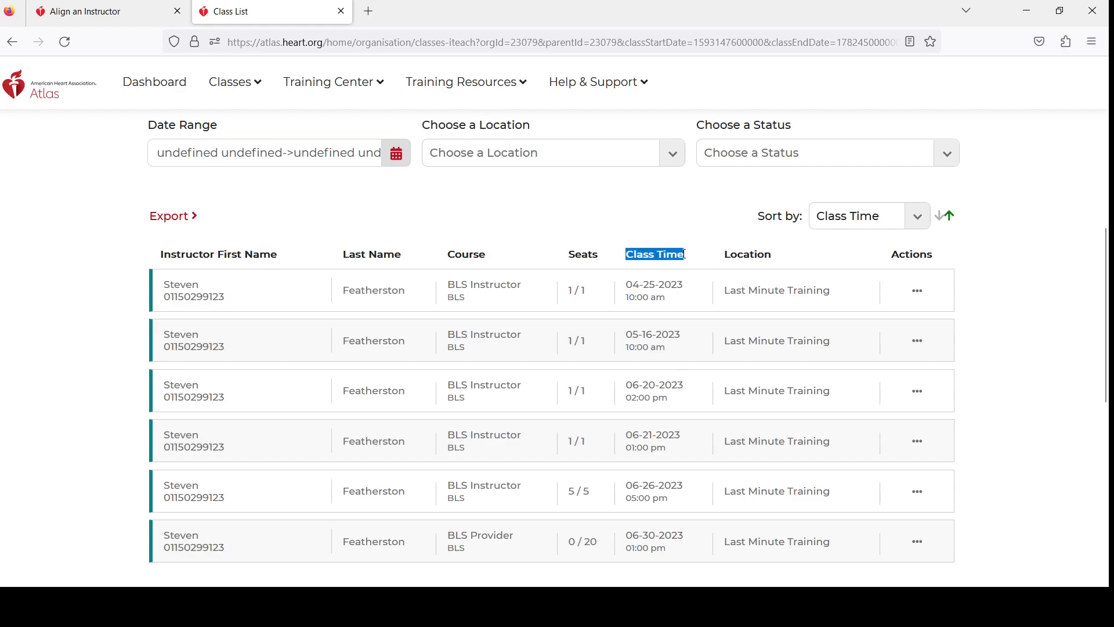
left_click(88, 285)
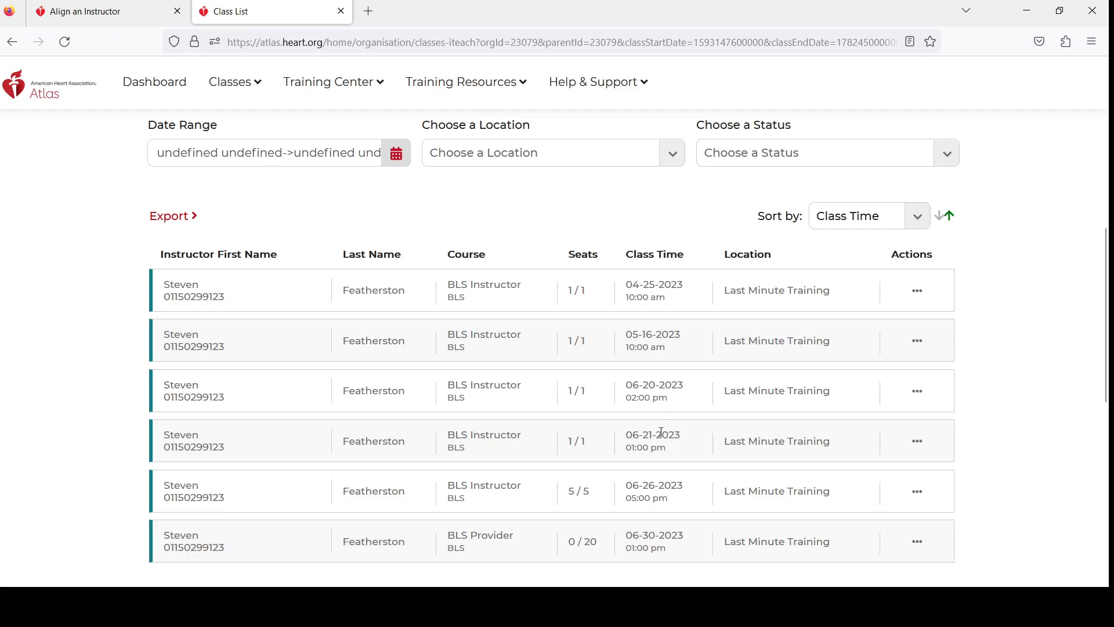
- View the choices offered by the class list's Instructor filter without selecting any
scroll(655, 481, "down", 2)
scroll(682, 478, "up", 4)
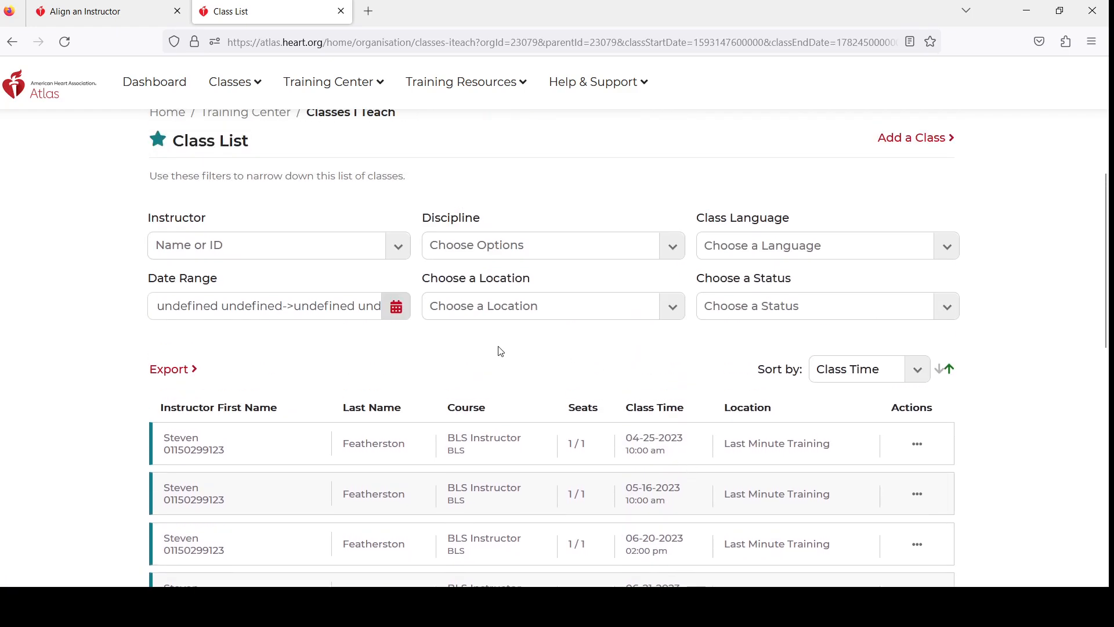
left_click(400, 249)
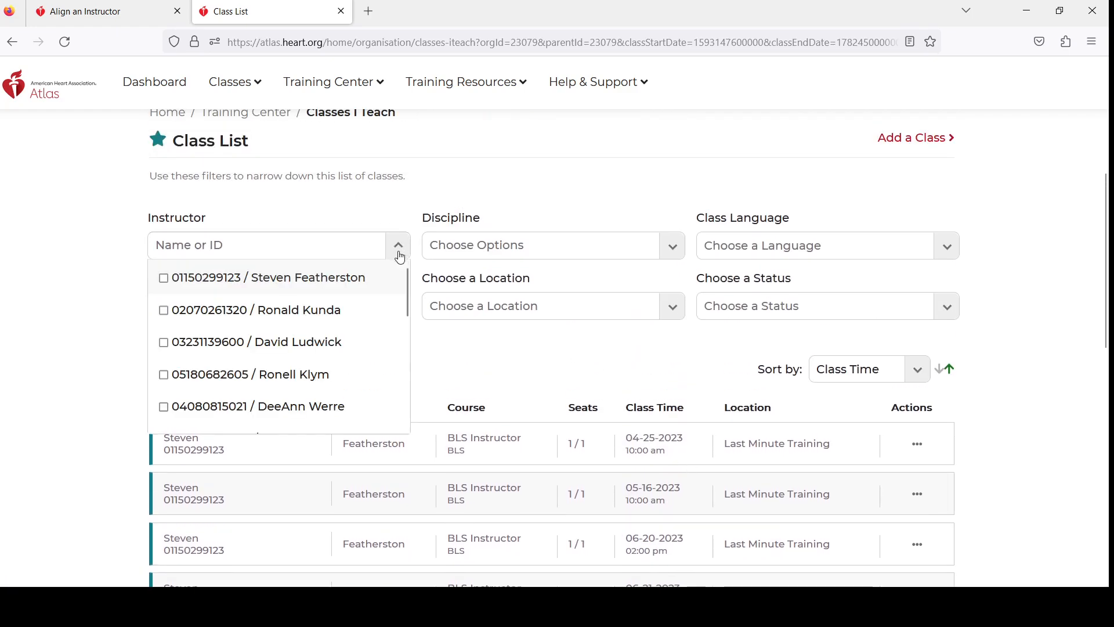
left_click(374, 218)
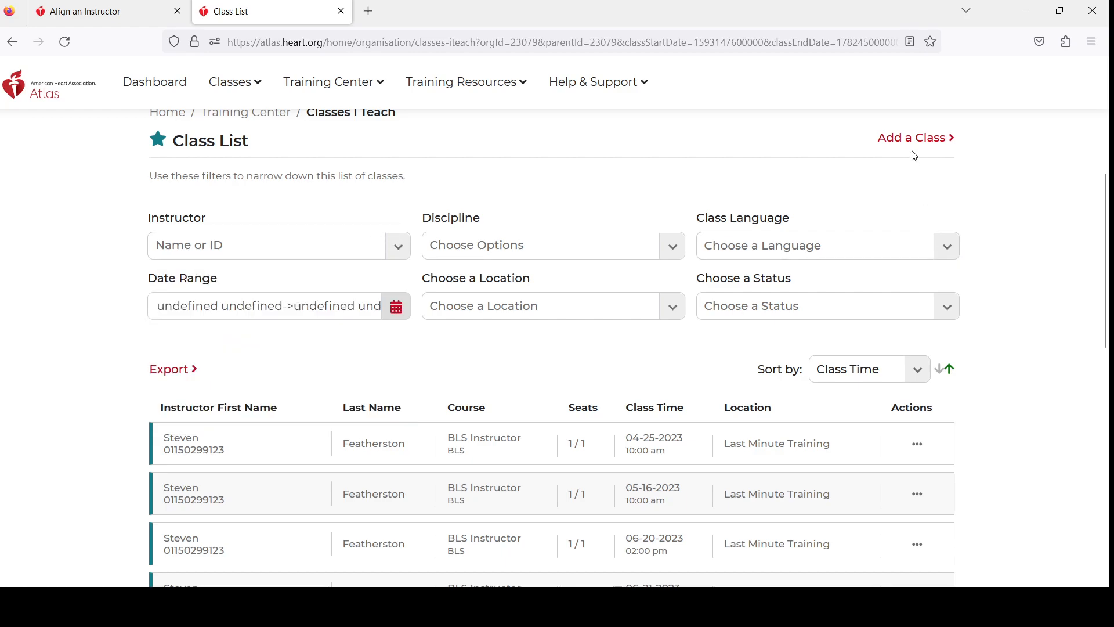
- Start adding a new class from the class list and choose BLS Instructor as its course
scroll(908, 219, "up", 2)
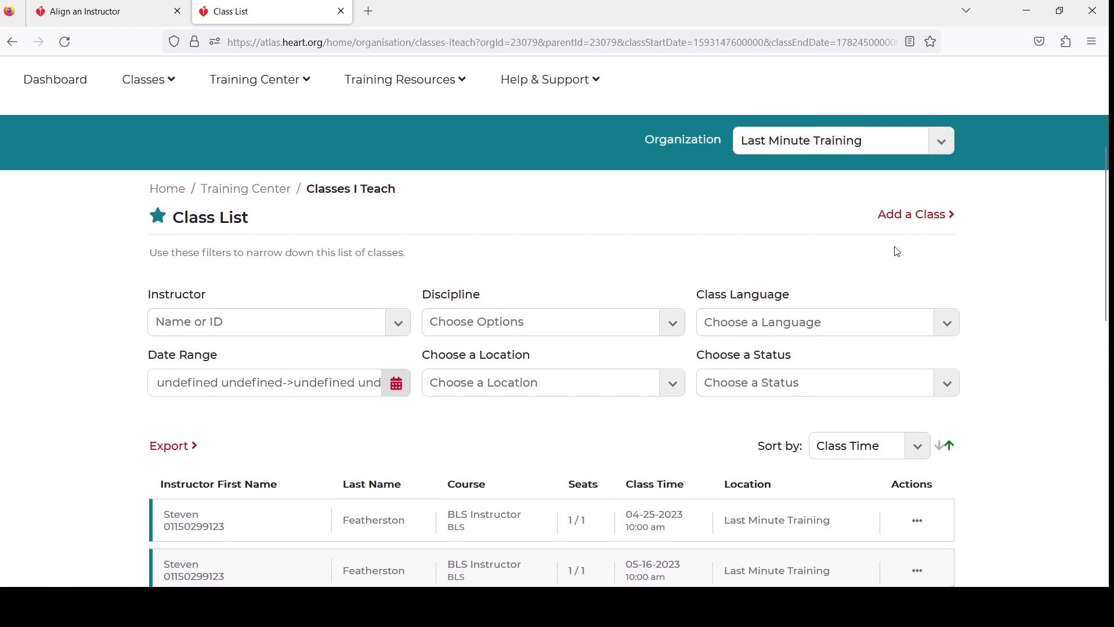
left_click(925, 214)
scroll(463, 324, "down", 4)
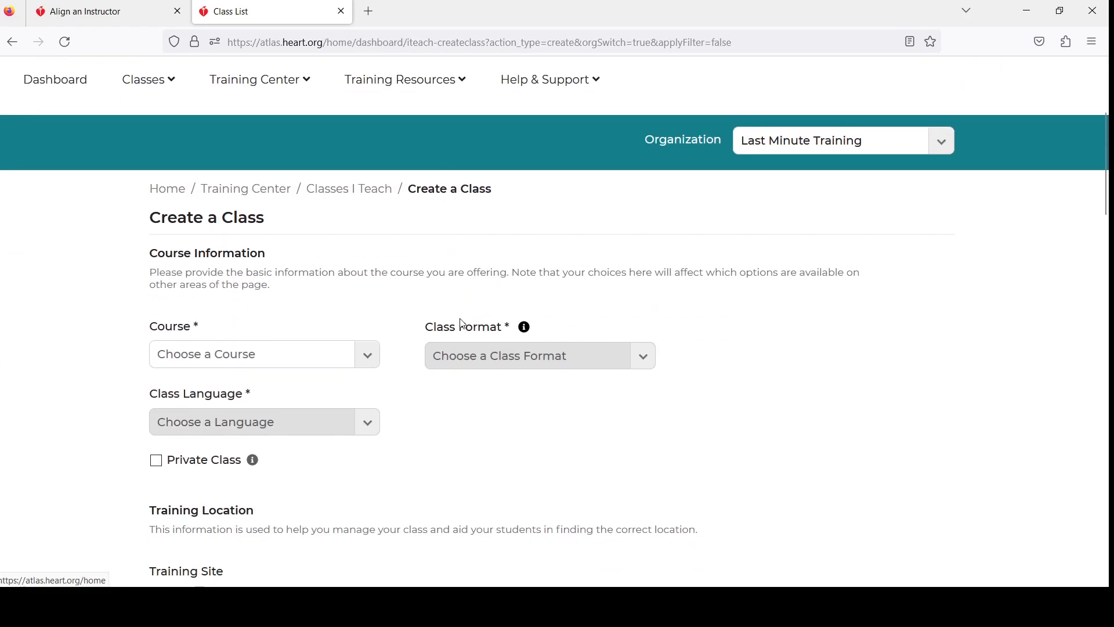
left_click(356, 360)
scroll(418, 388, "down", 1)
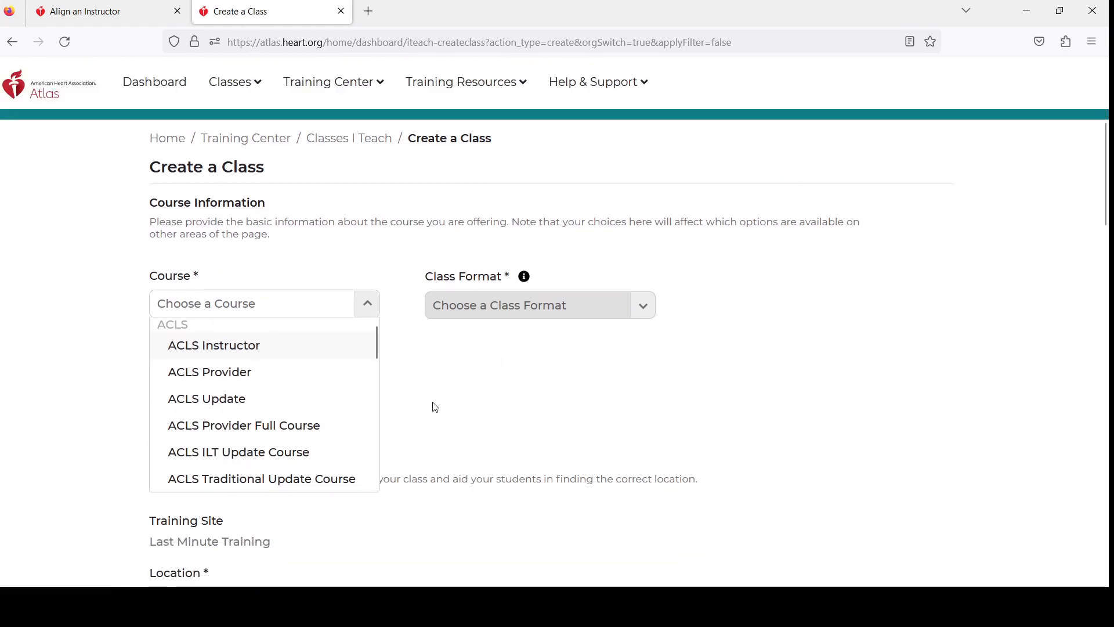
scroll(311, 376, "down", 3)
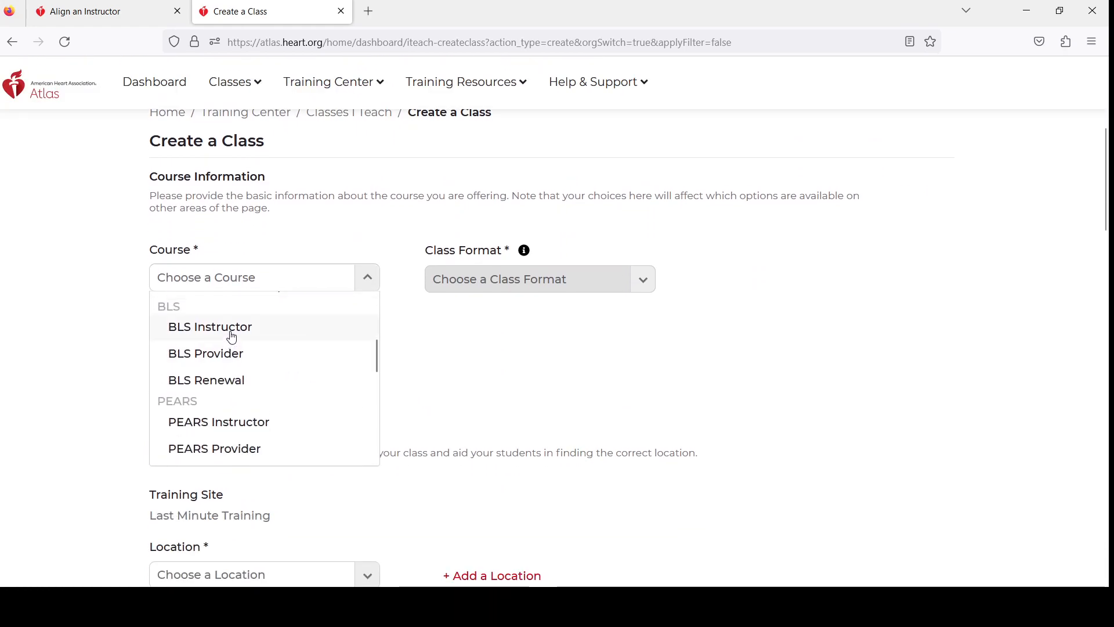
left_click(232, 330)
- Set the new class's format to Classroom and its language to English/IVE
left_click(654, 295)
left_click(499, 320)
scroll(520, 408, "down", 1)
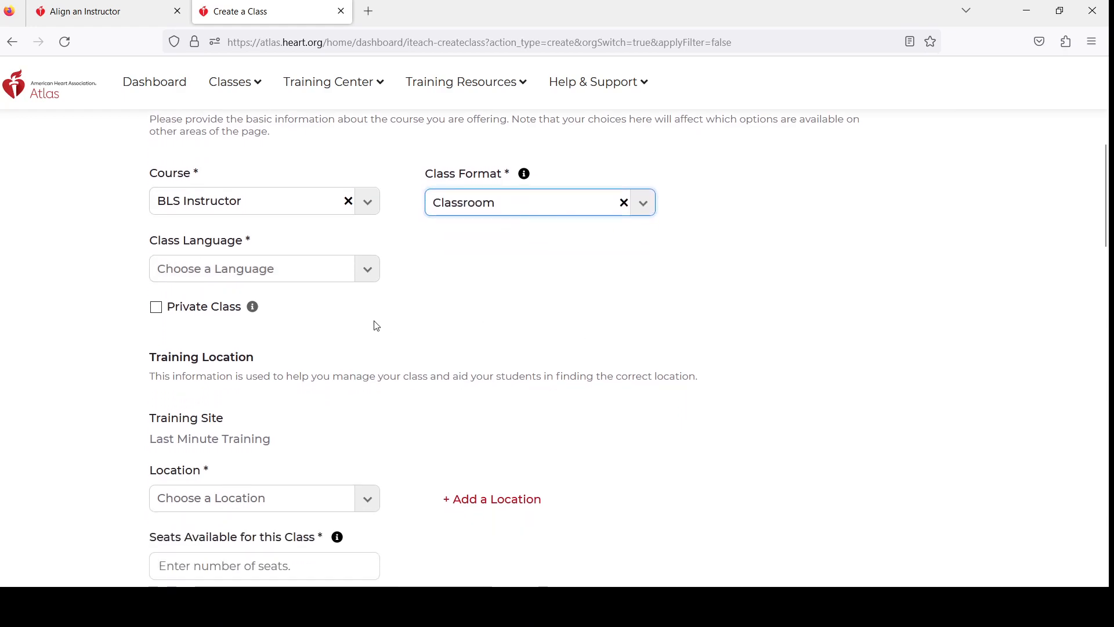
left_click(379, 269)
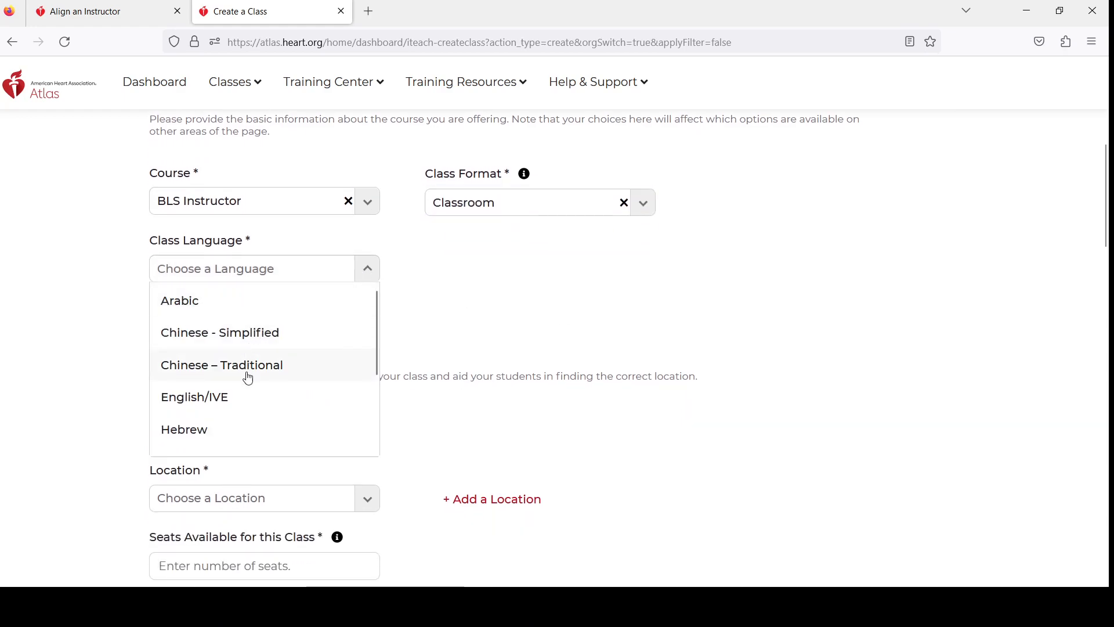
left_click(203, 400)
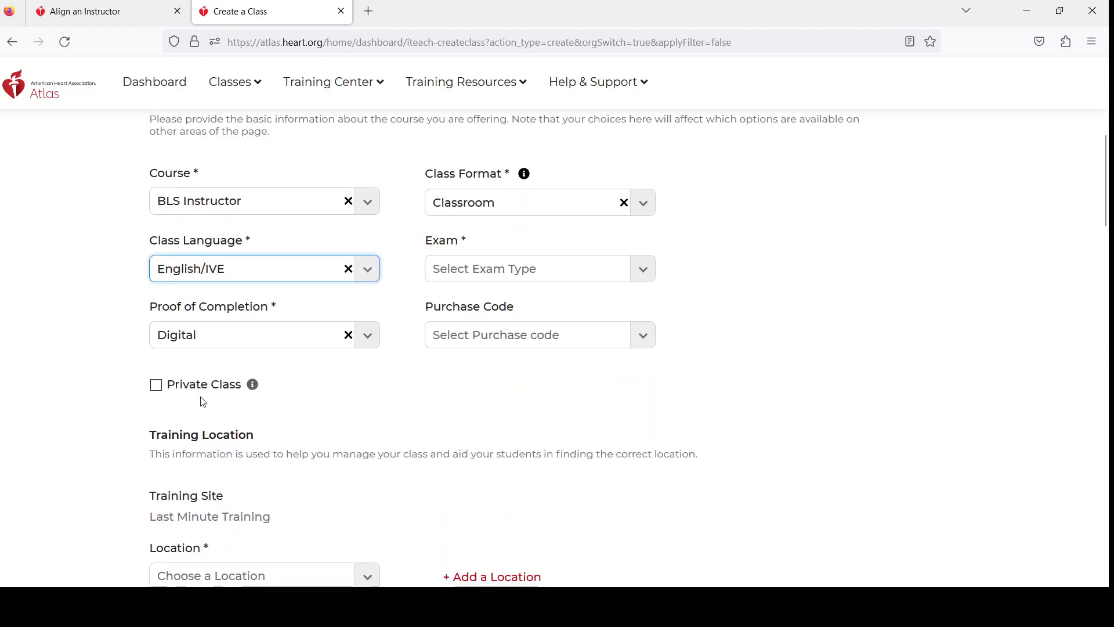
- Set the new class's exam type to Offline
left_click(645, 274)
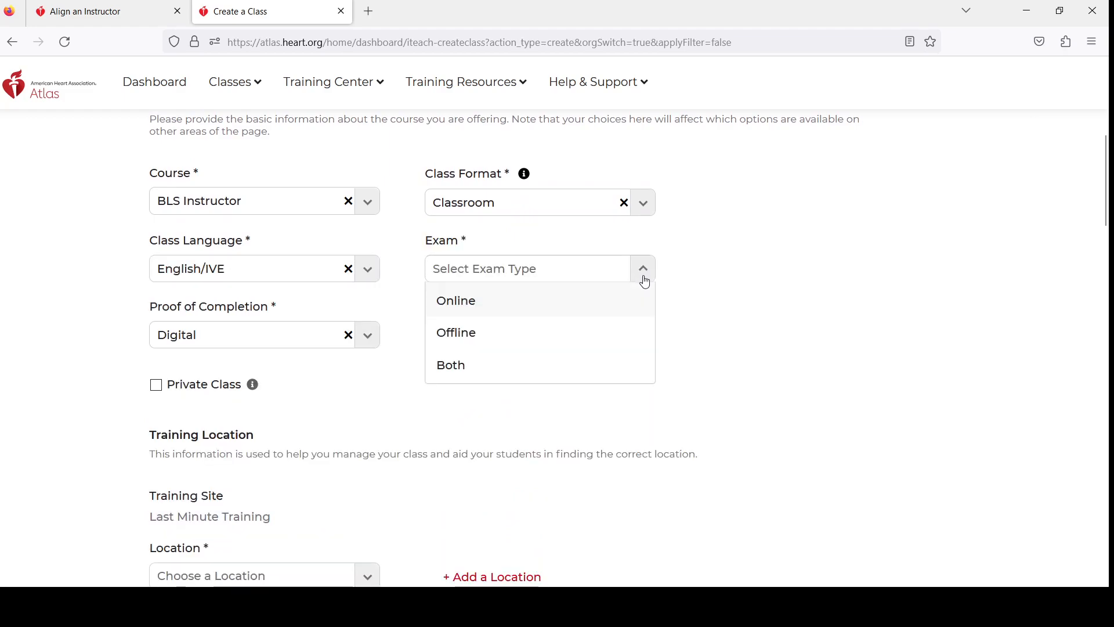
left_click(480, 345)
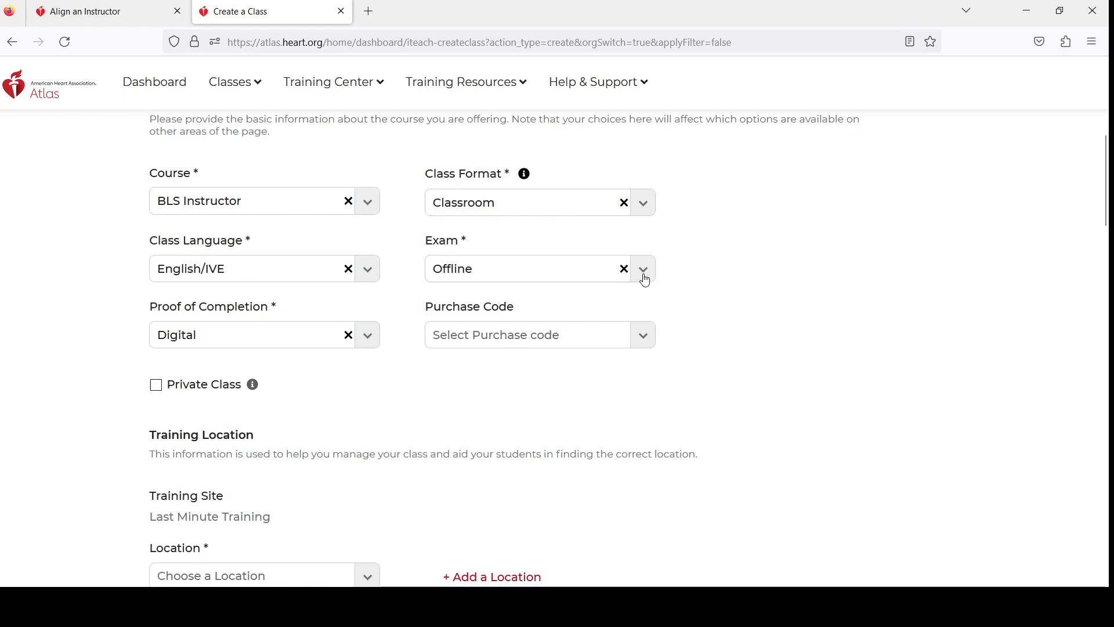
- View the choices for Proof of Completion and Purchase Code without changing either
left_click(368, 338)
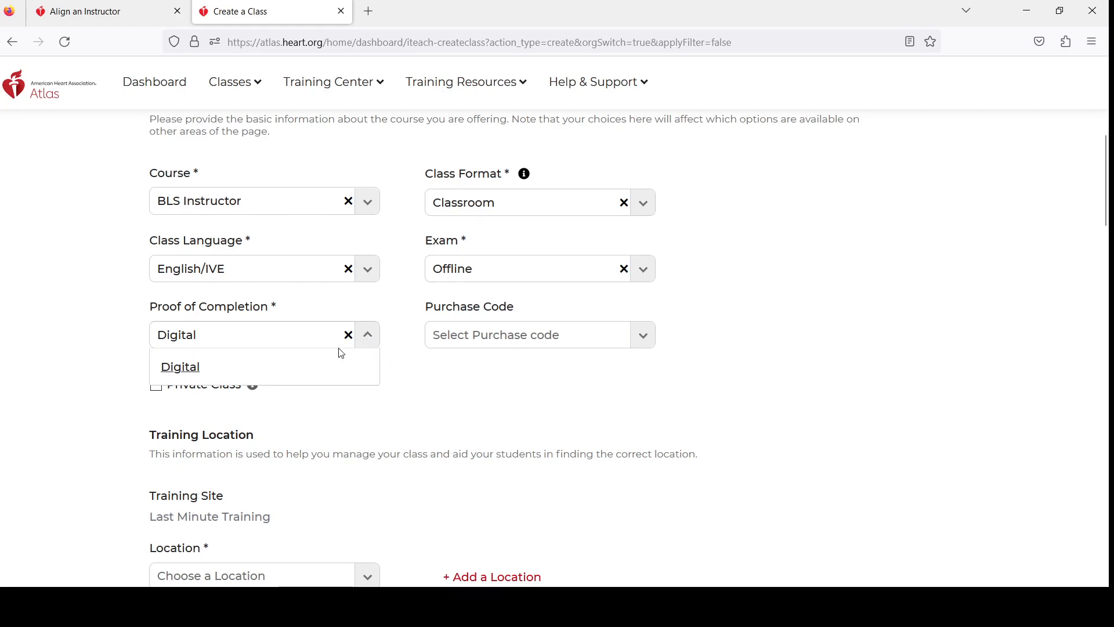
left_click(222, 386)
left_click(641, 336)
left_click(677, 390)
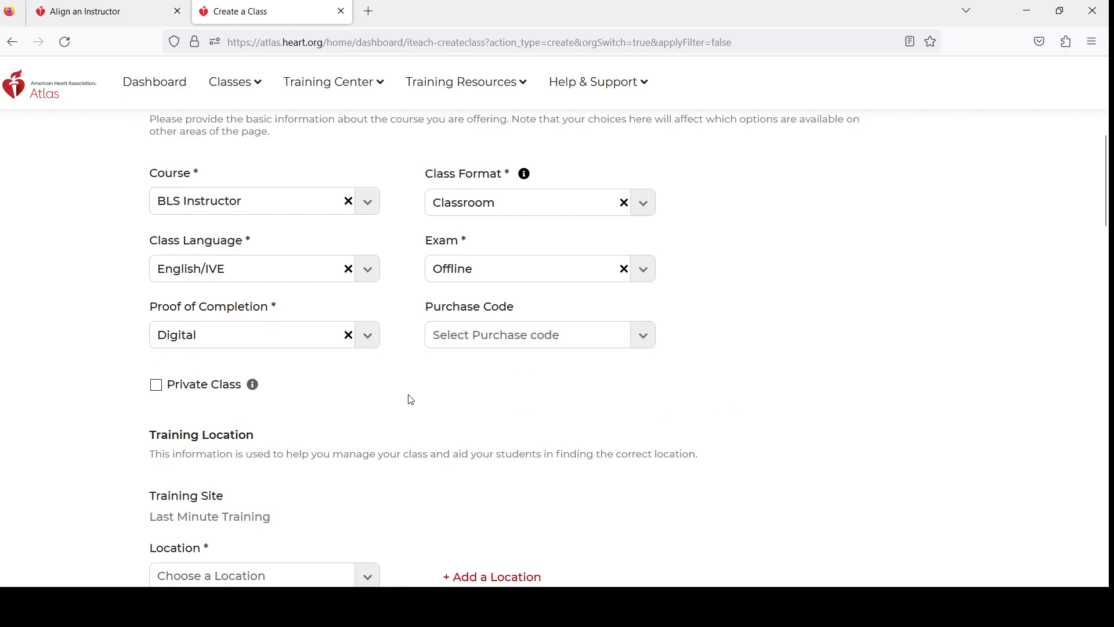
- Mark the class as a Private Class and view the explanation of that option
left_click(156, 385)
scroll(778, 435, "down", 4)
scroll(748, 415, "up", 1)
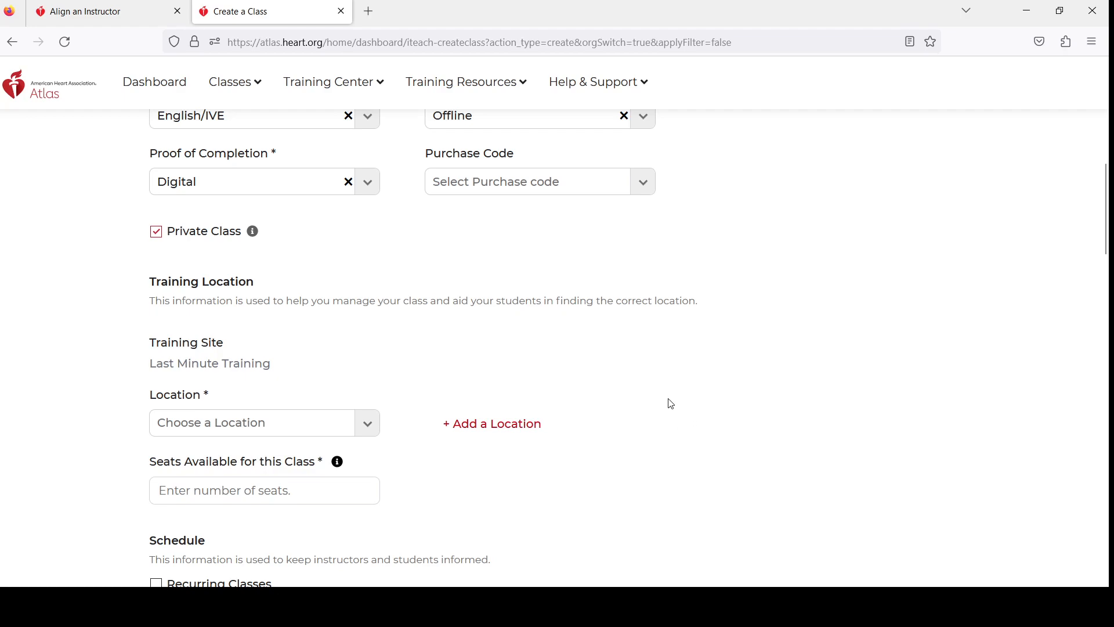
scroll(841, 444, "up", 3)
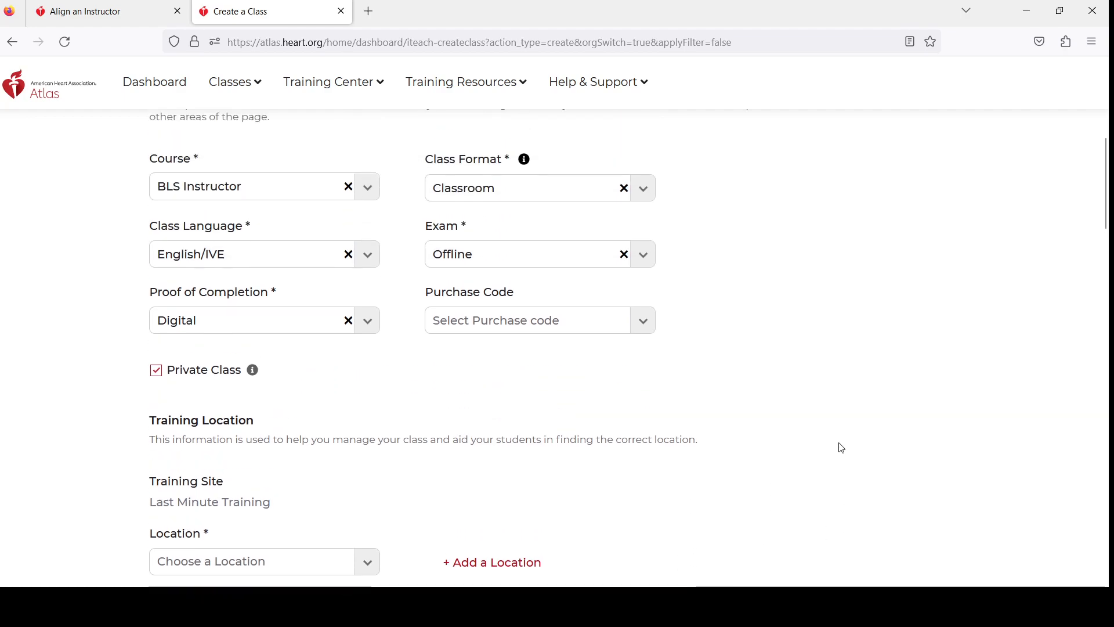
scroll(731, 464, "down", 1)
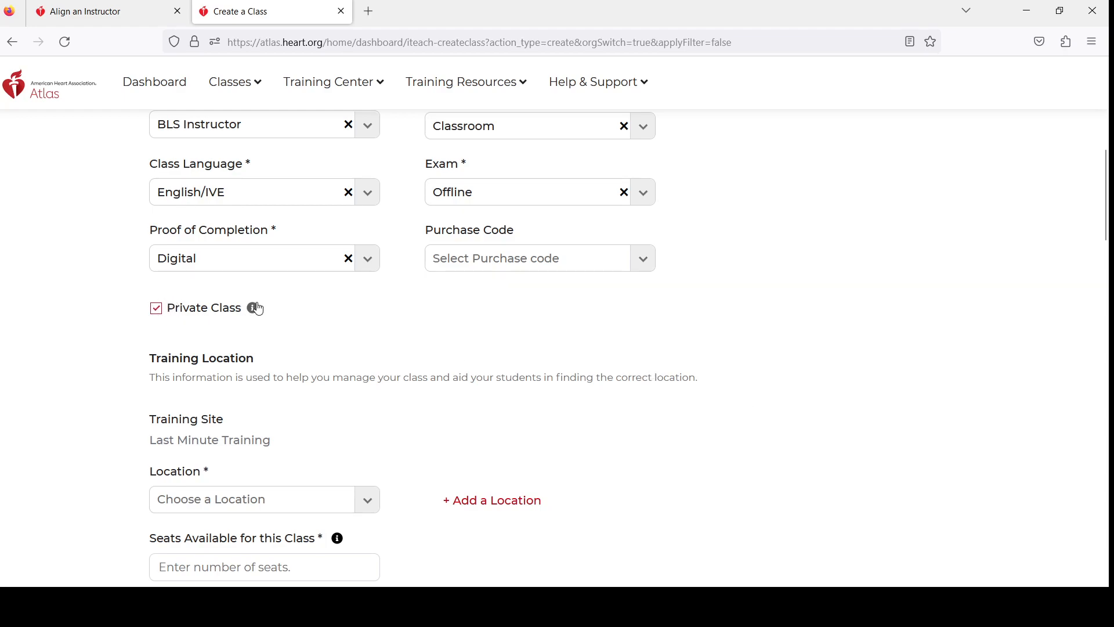
mouse_move(253, 308)
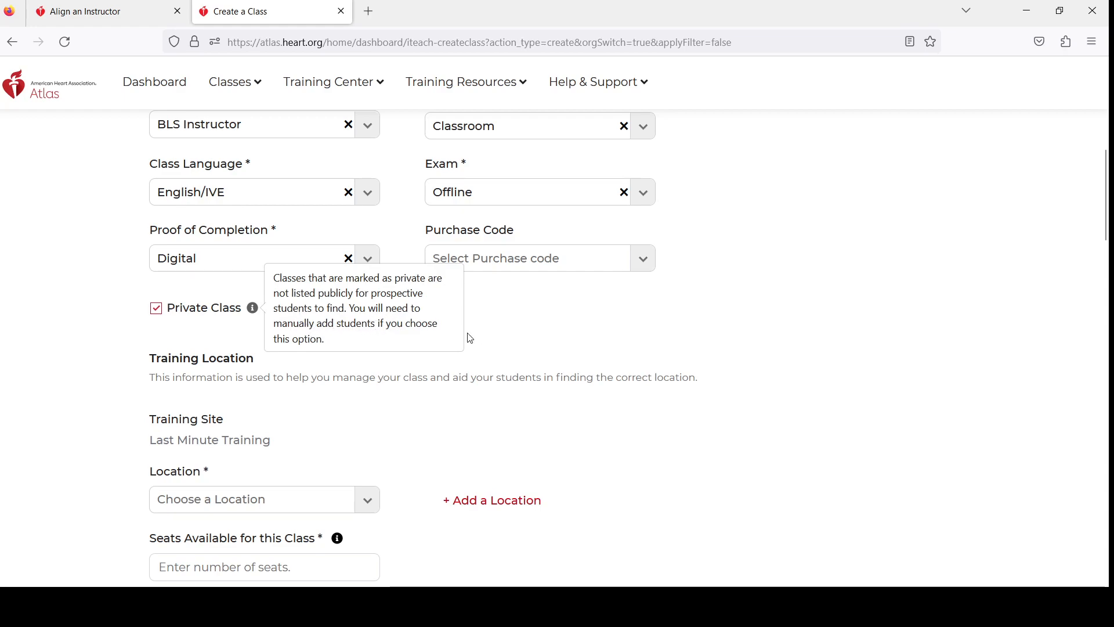
- Choose Last Minute Training as the class location and set the available seats to 1
scroll(221, 308, "down", 3)
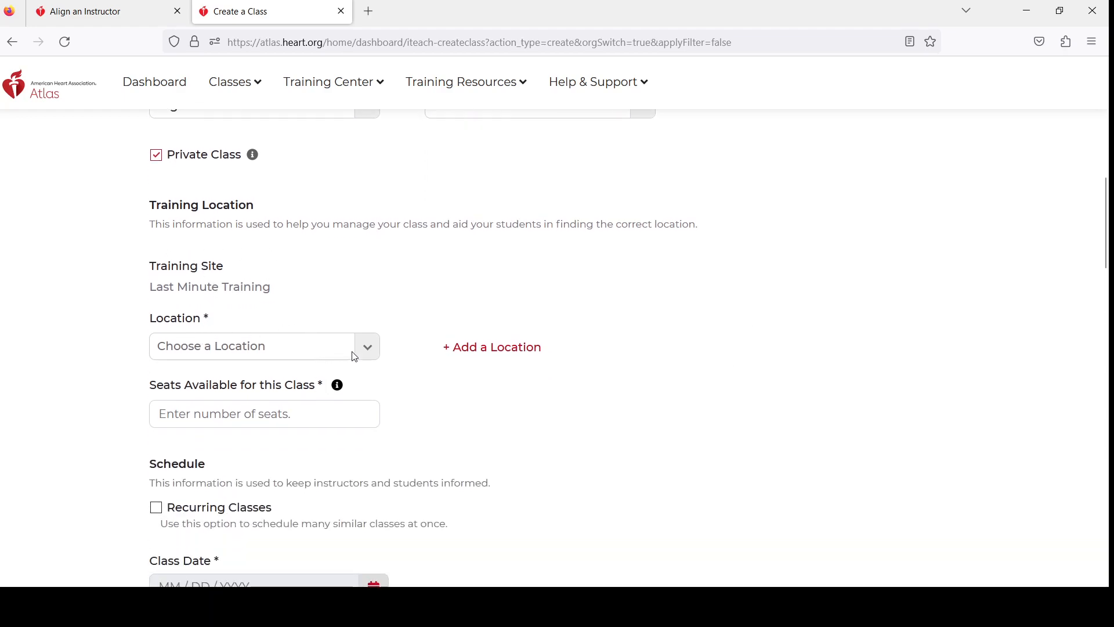
left_click(380, 350)
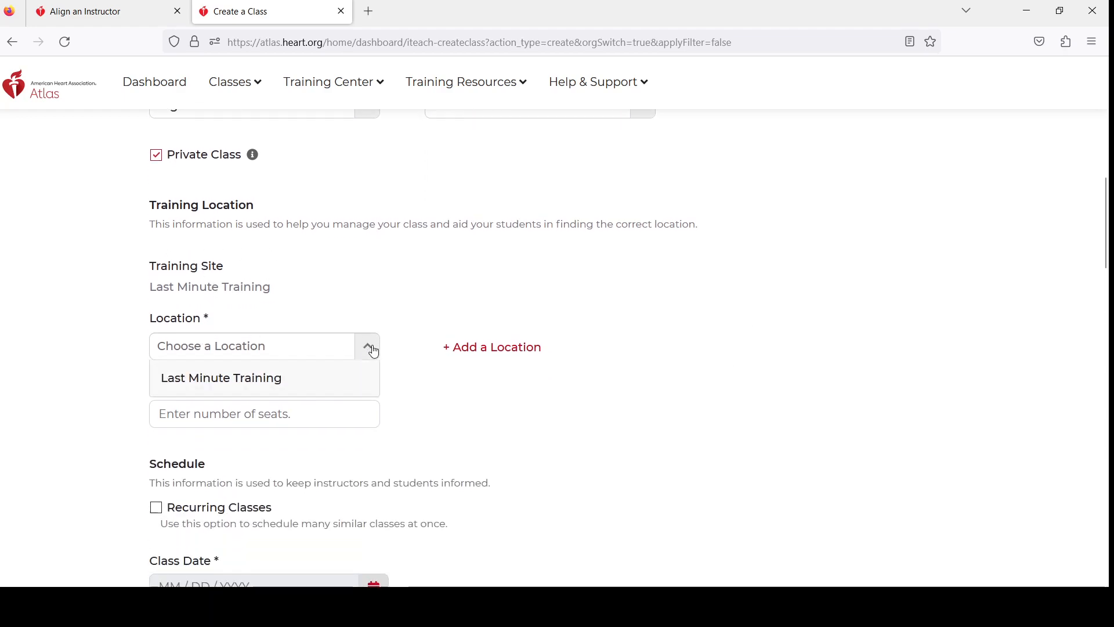
left_click(238, 378)
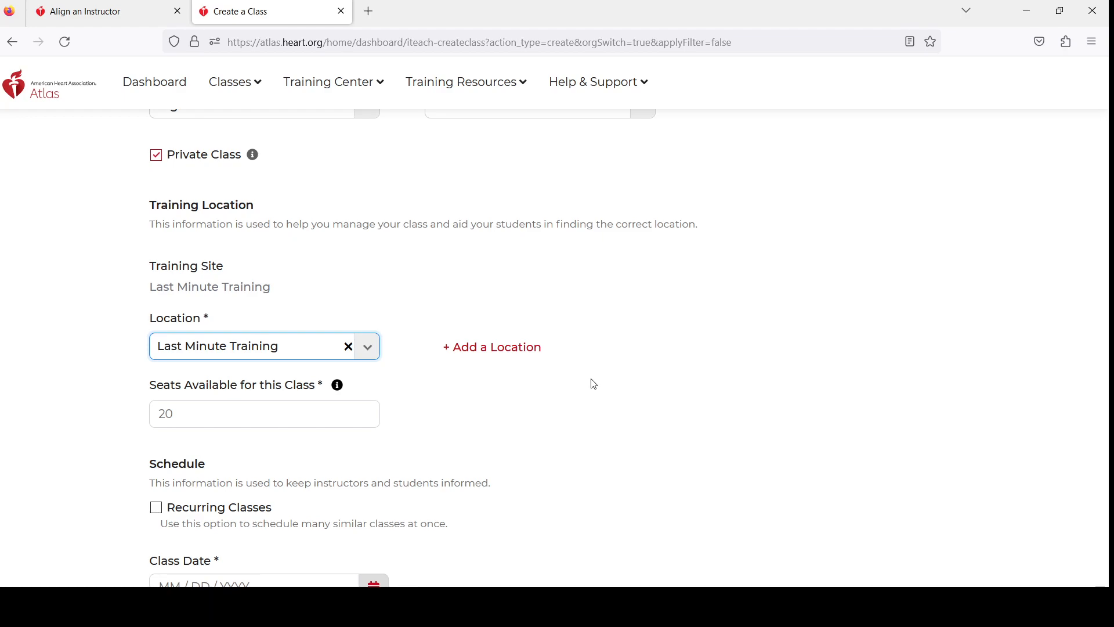
left_click(179, 411)
left_click_drag(179, 412, 19, 421)
type("1")
left_click(602, 462)
- Set the class date to 06/19/2023 in the Schedule section
scroll(581, 424, "down", 2)
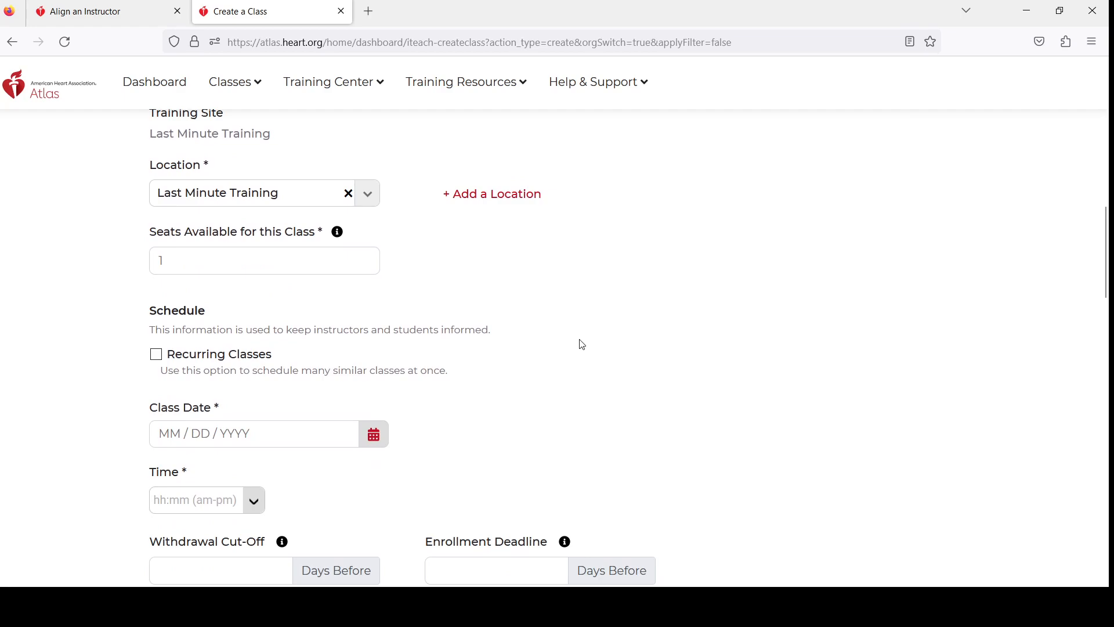
scroll(566, 363, "down", 1)
scroll(418, 278, "down", 2)
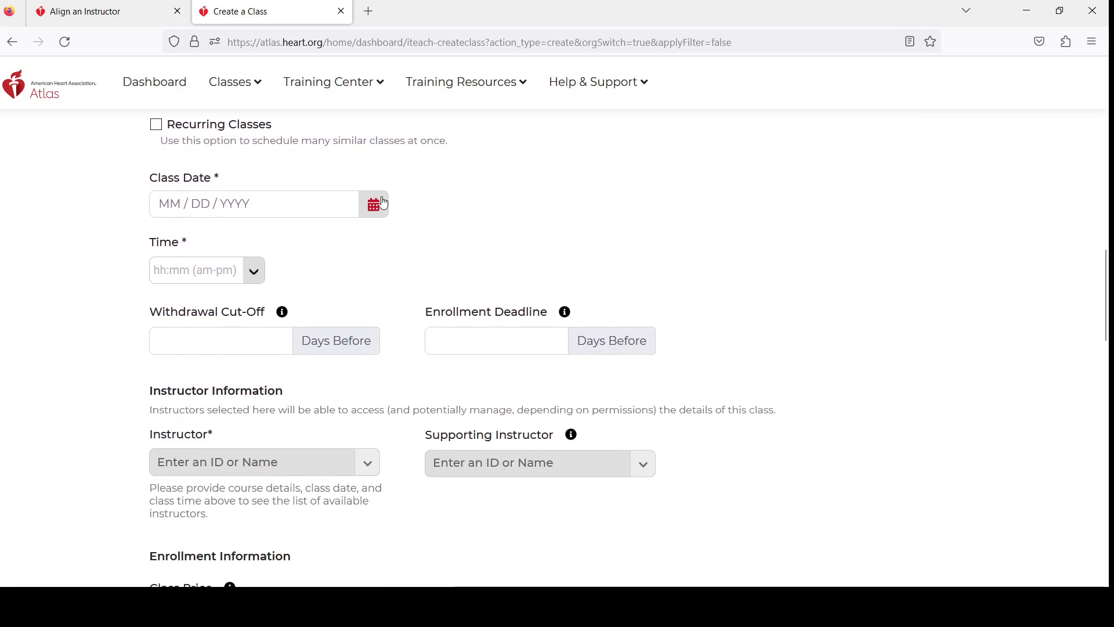
left_click(372, 206)
left_click(164, 350)
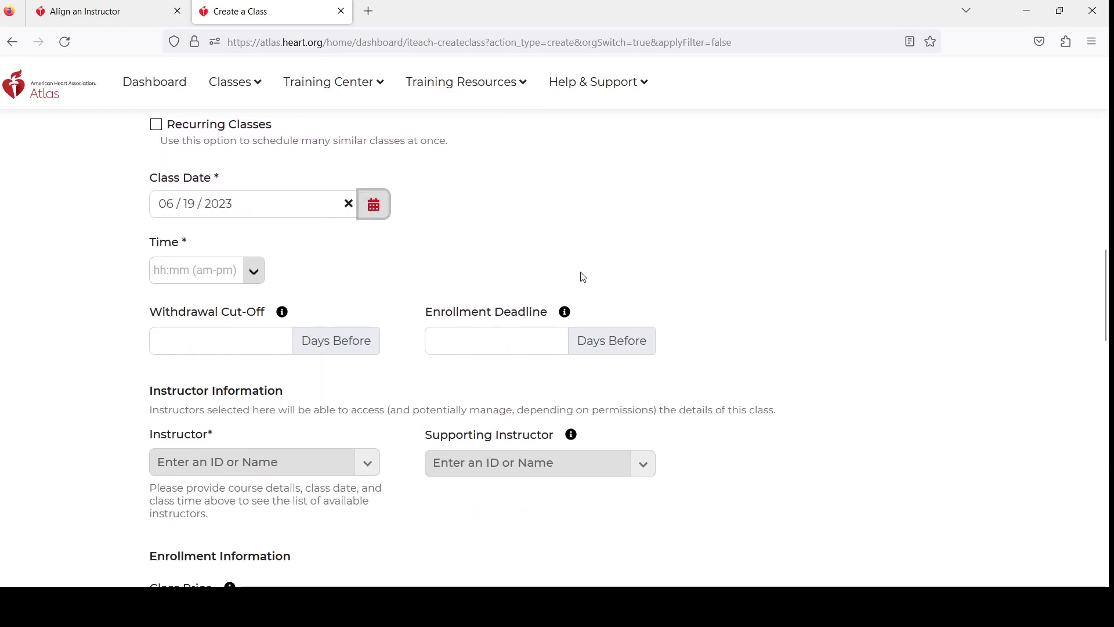
- Set the class time to 01:00 PM
scroll(647, 268, "up", 1)
scroll(646, 268, "up", 1)
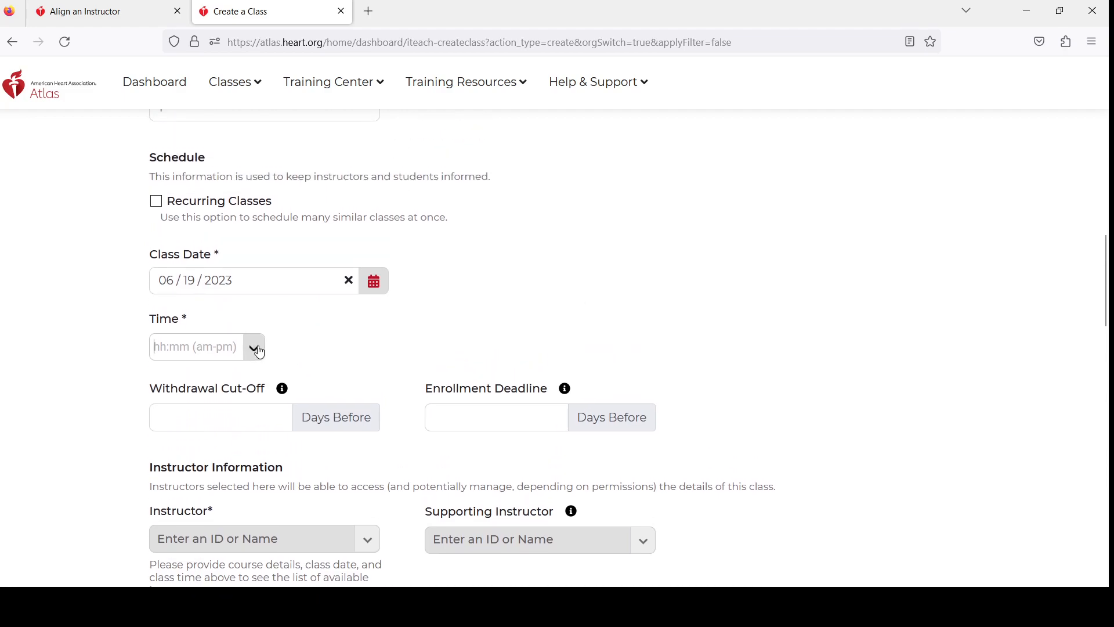
left_click(254, 347)
scroll(232, 485, "down", 5)
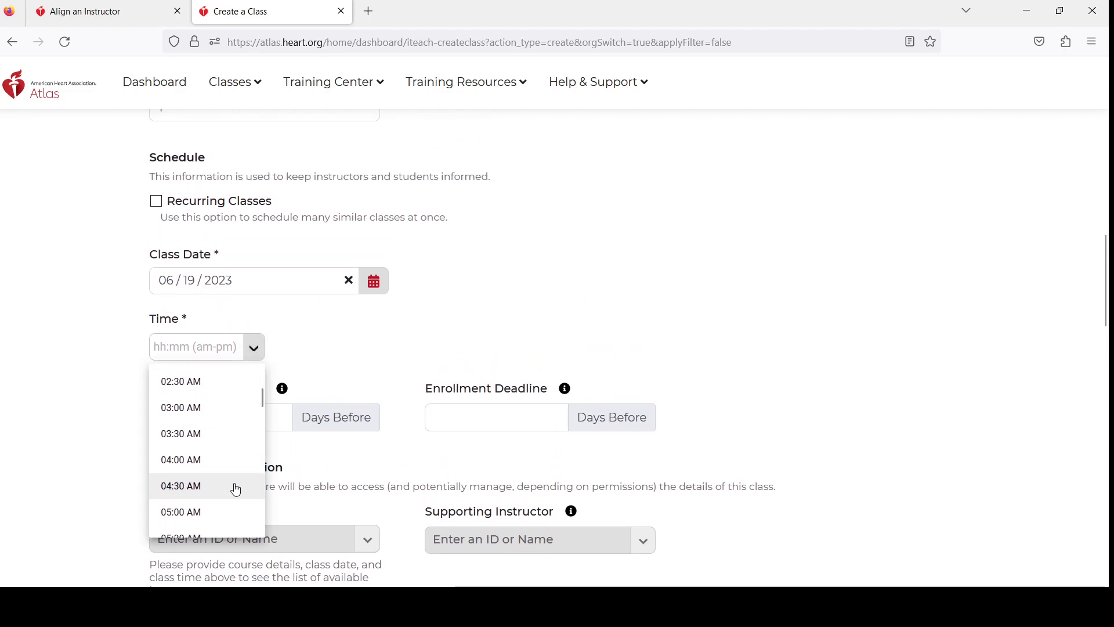
scroll(197, 465, "down", 8)
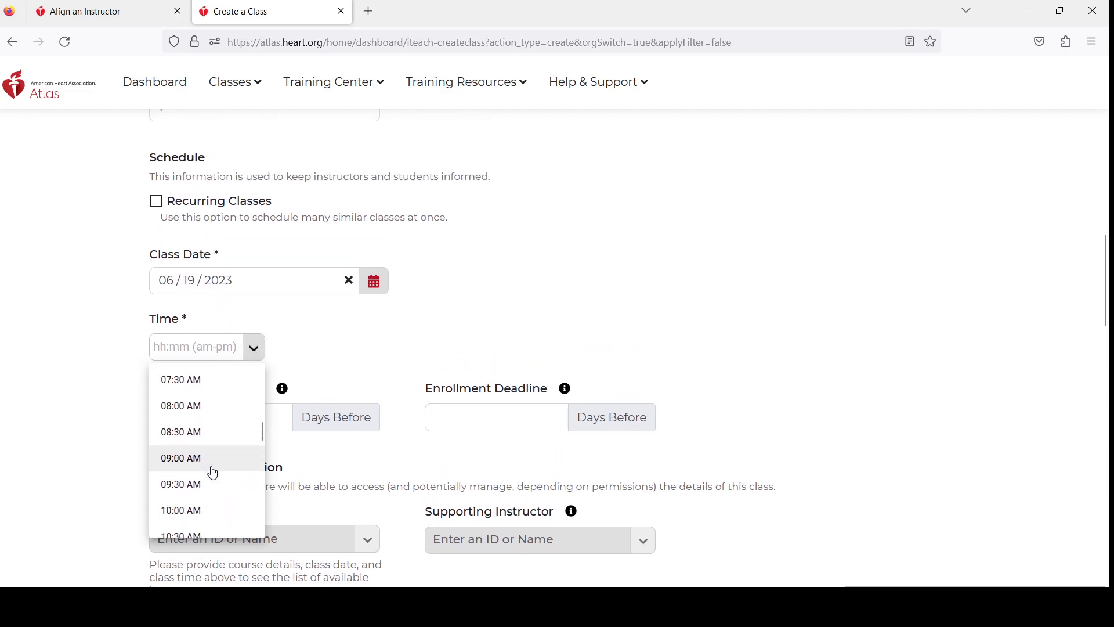
left_click(178, 371)
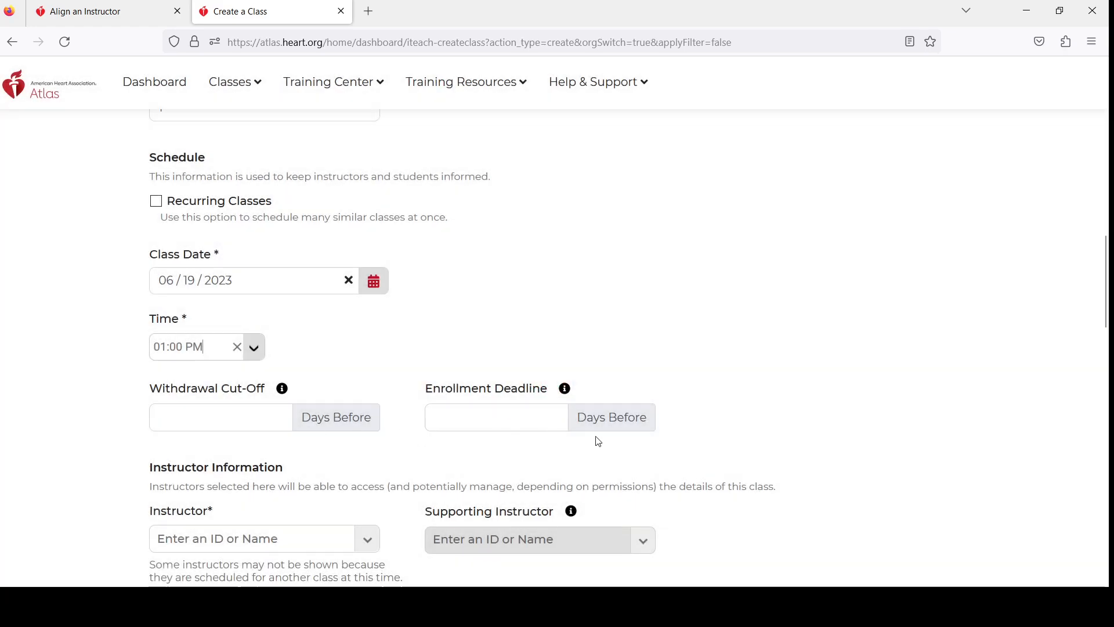
- Select the instructor for the class and view the Supporting Instructor choices without selecting any
scroll(540, 301, "down", 4)
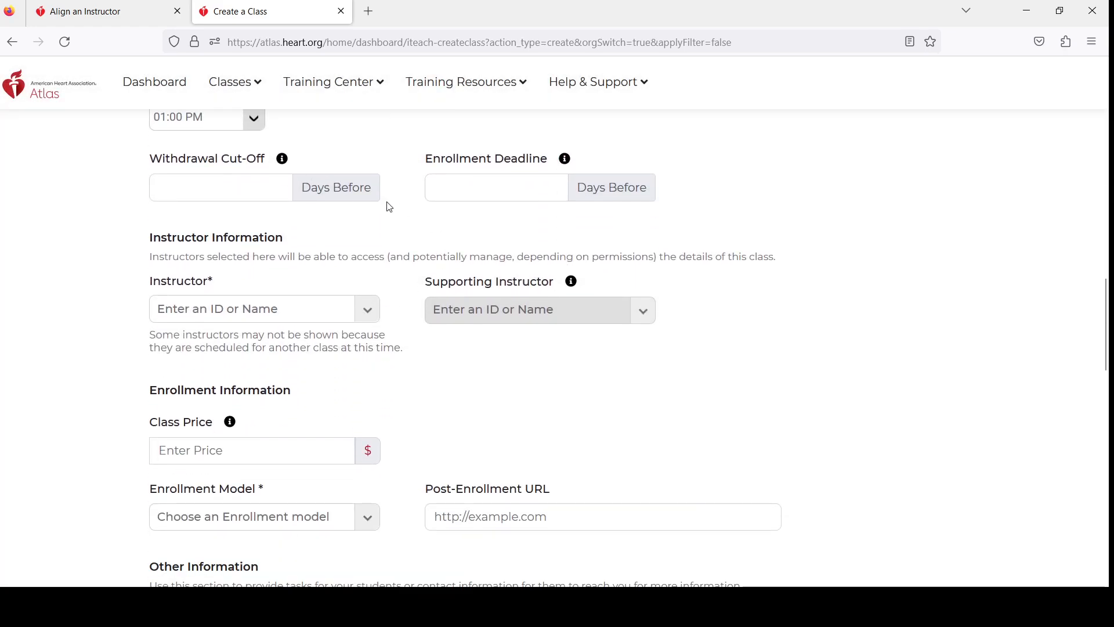
left_click(364, 313)
left_click(279, 340)
left_click(543, 380)
left_click(642, 318)
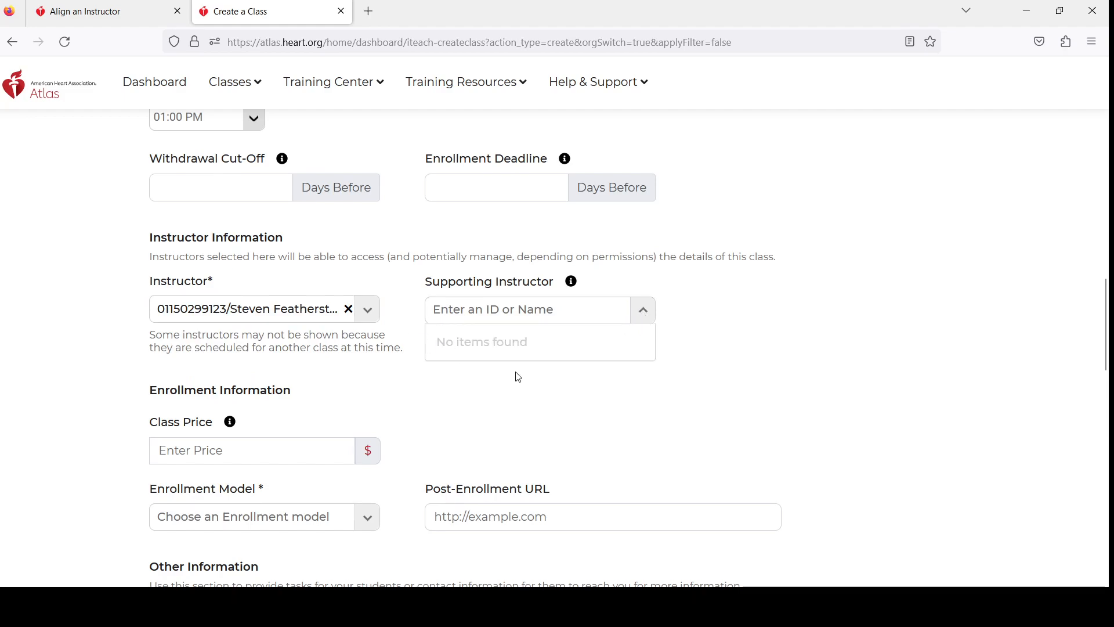
left_click(467, 413)
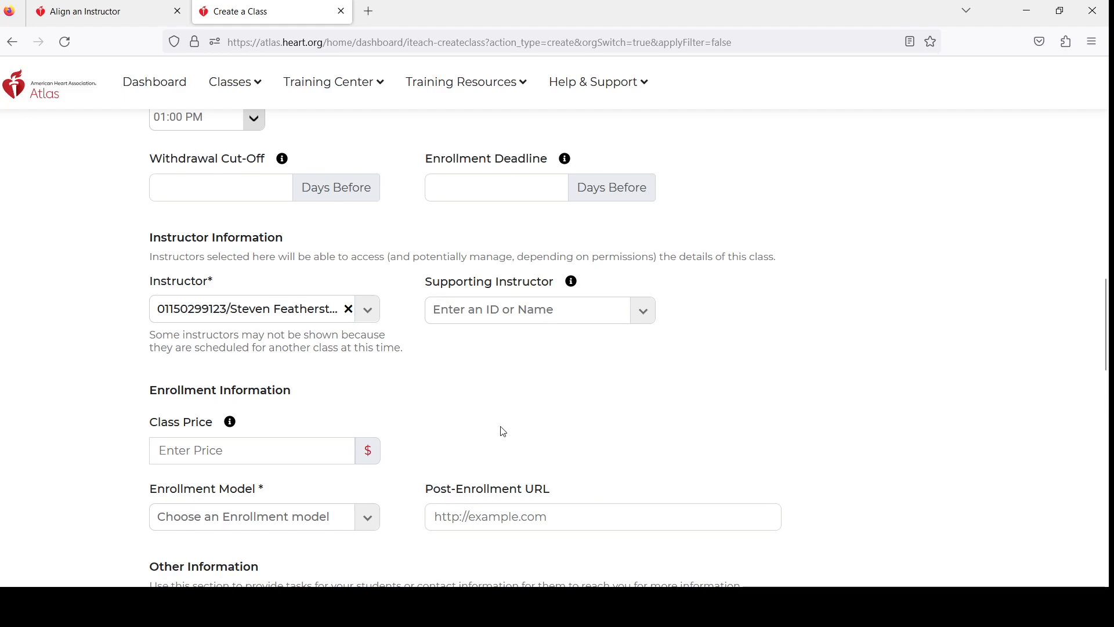
- Set the class price to $200 in the Enrollment Information section
scroll(580, 459, "down", 3)
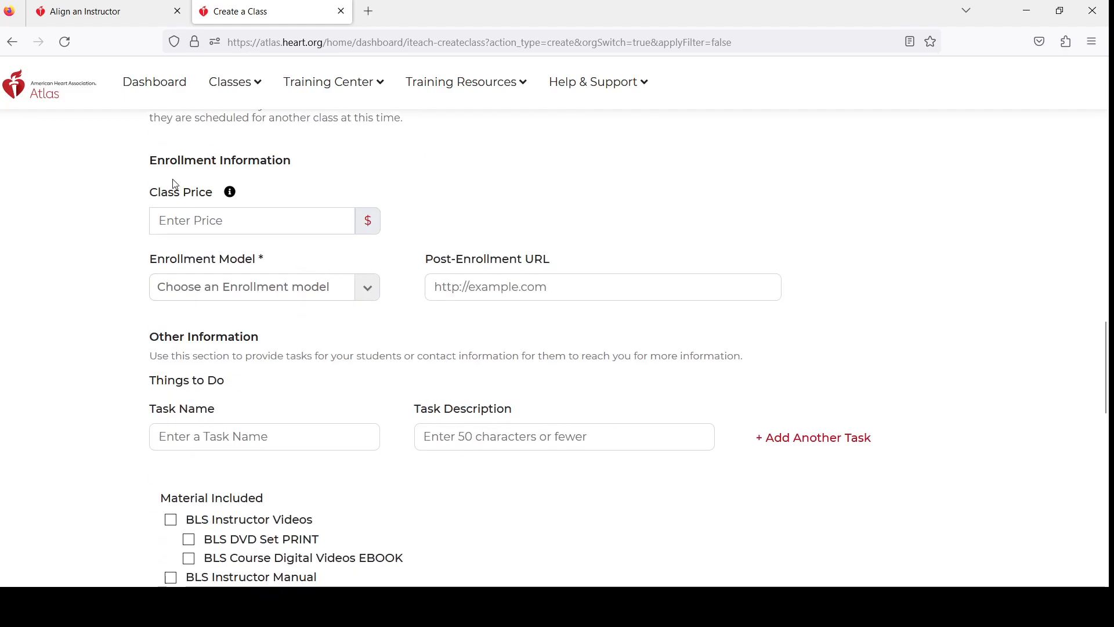
left_click(325, 217)
type("231321321")
left_click_drag(323, 215, 122, 227)
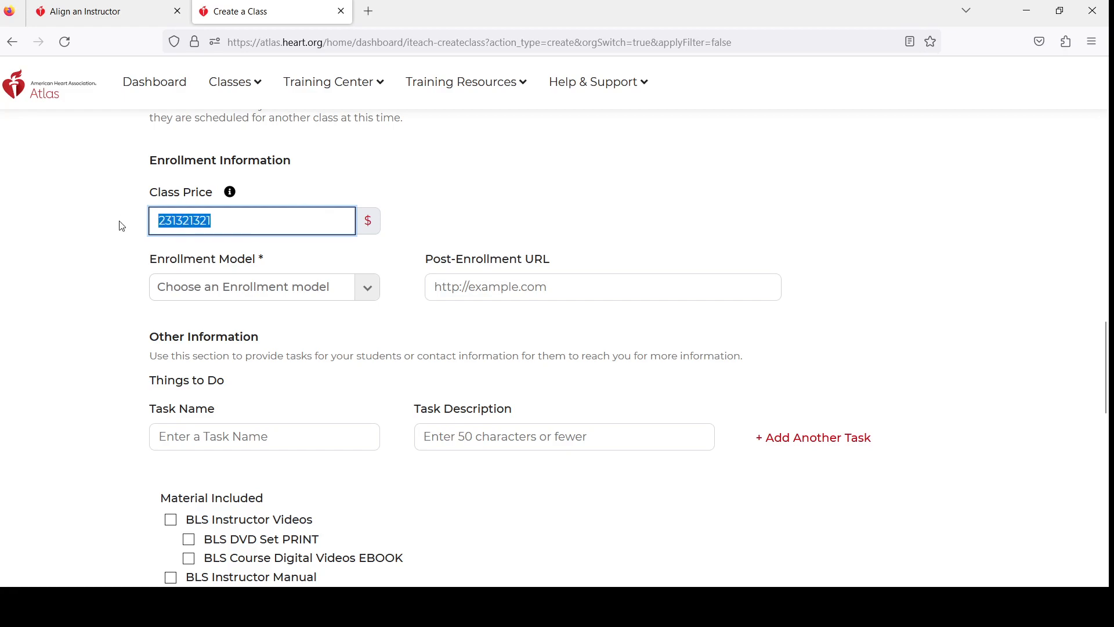
type("200")
left_click(535, 223)
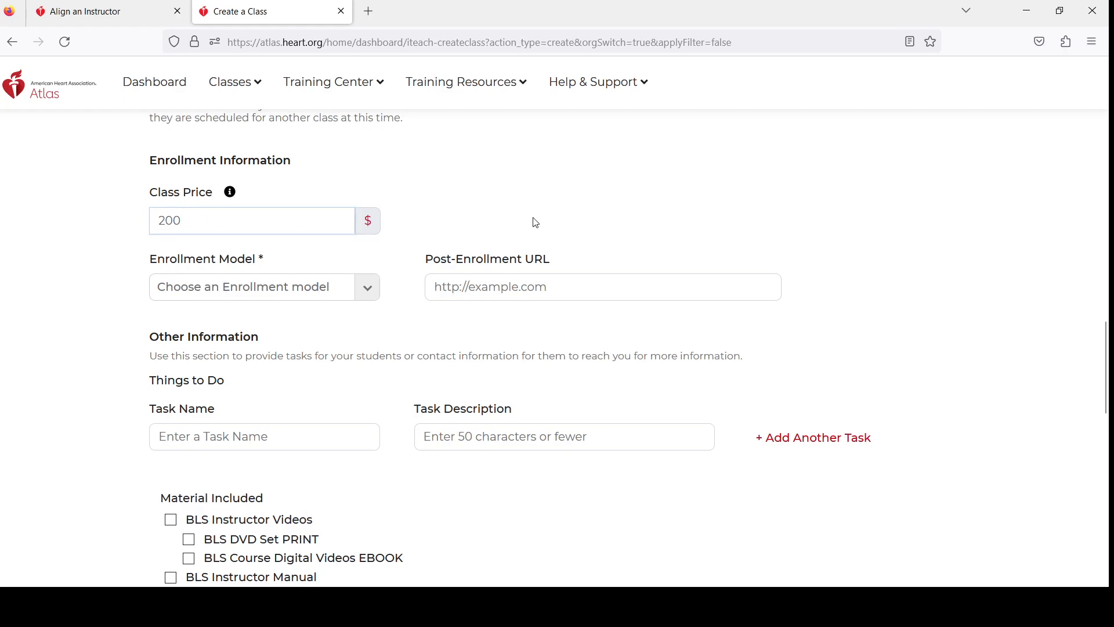
- Set the class's enrollment model to Auto-Enroll
left_click(375, 296)
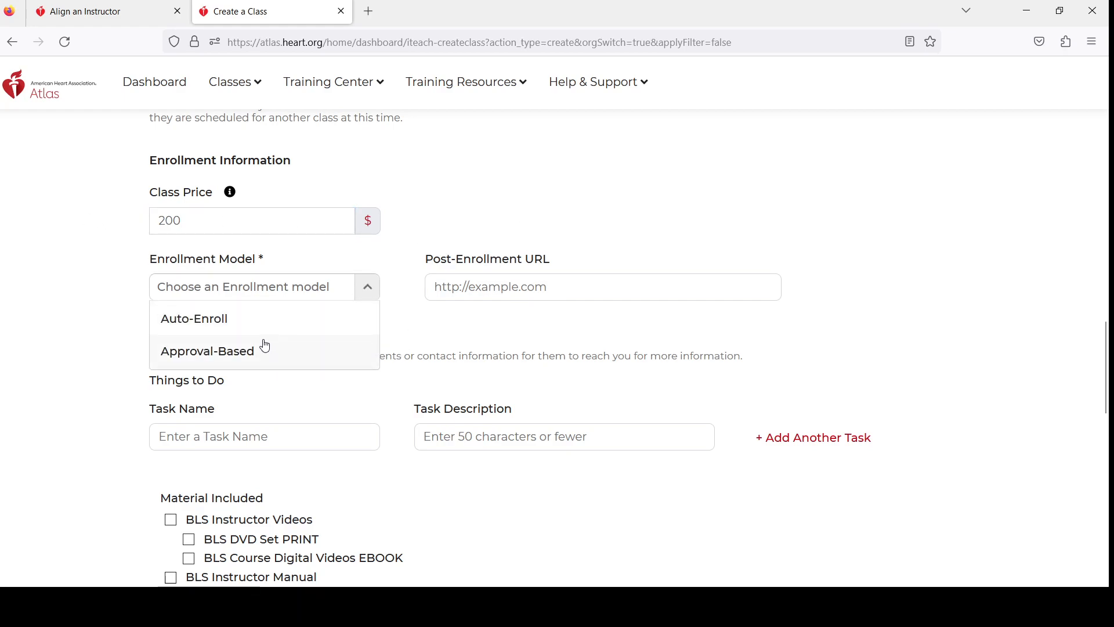
left_click(233, 329)
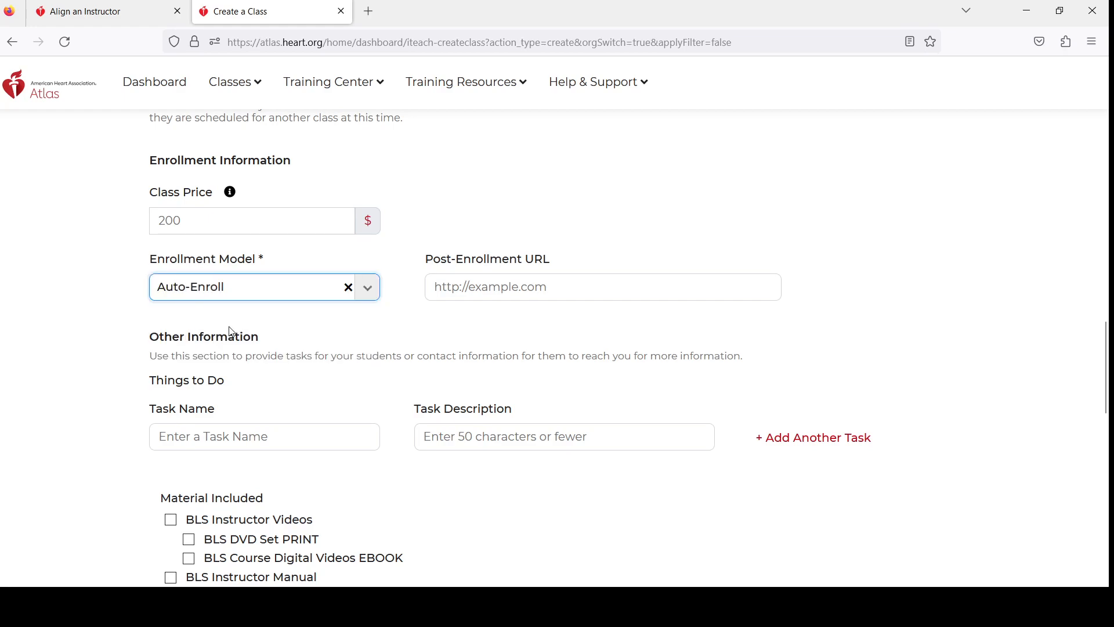
left_click(429, 338)
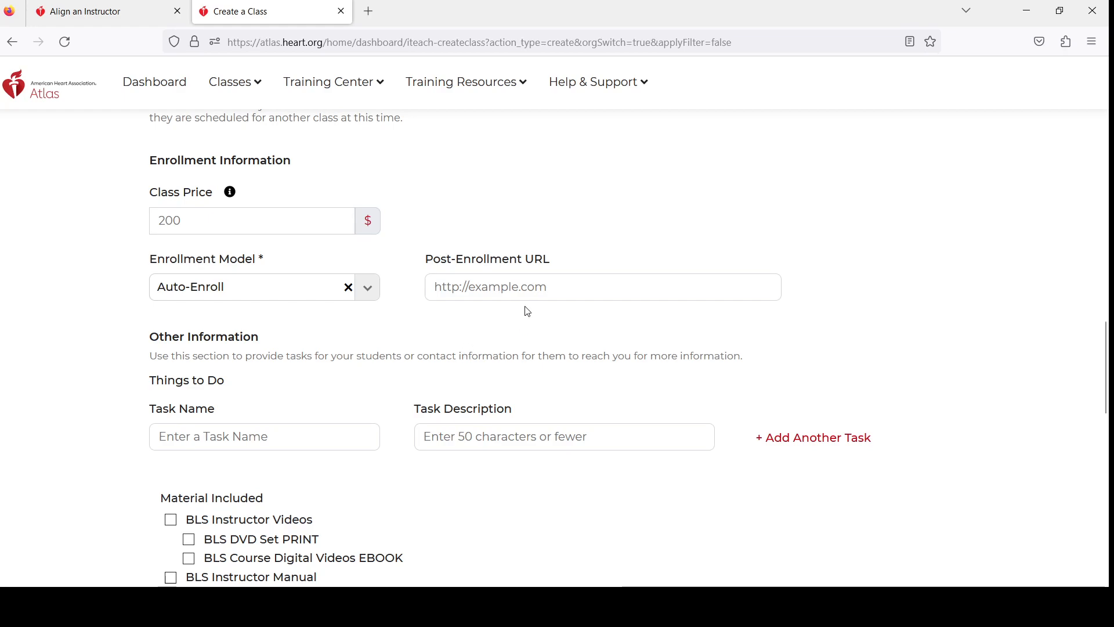
left_click(543, 290)
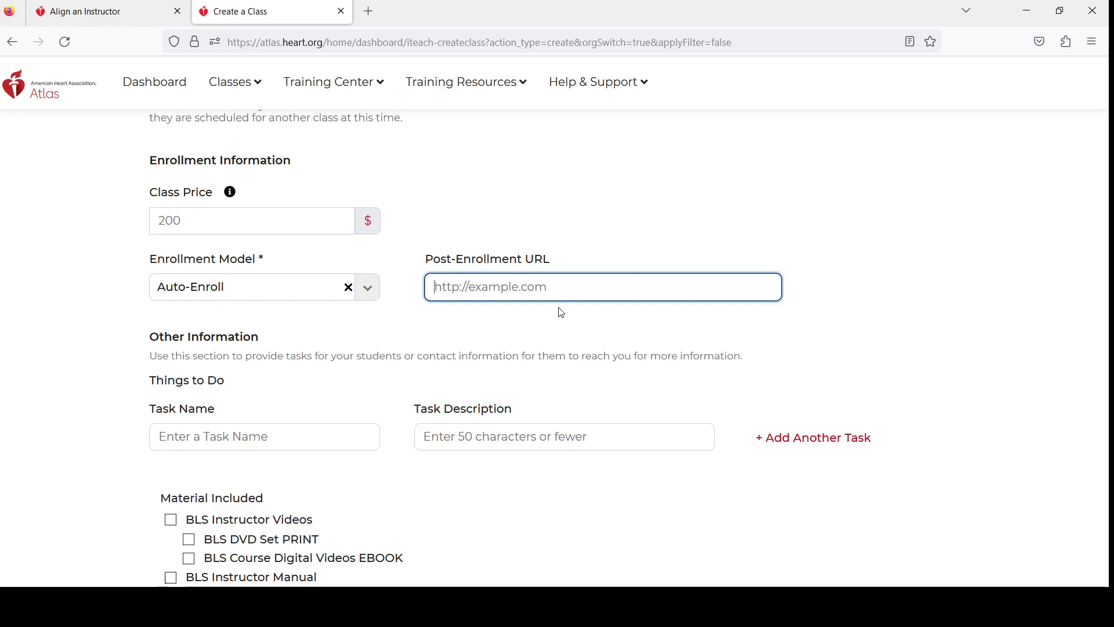
left_click(572, 355)
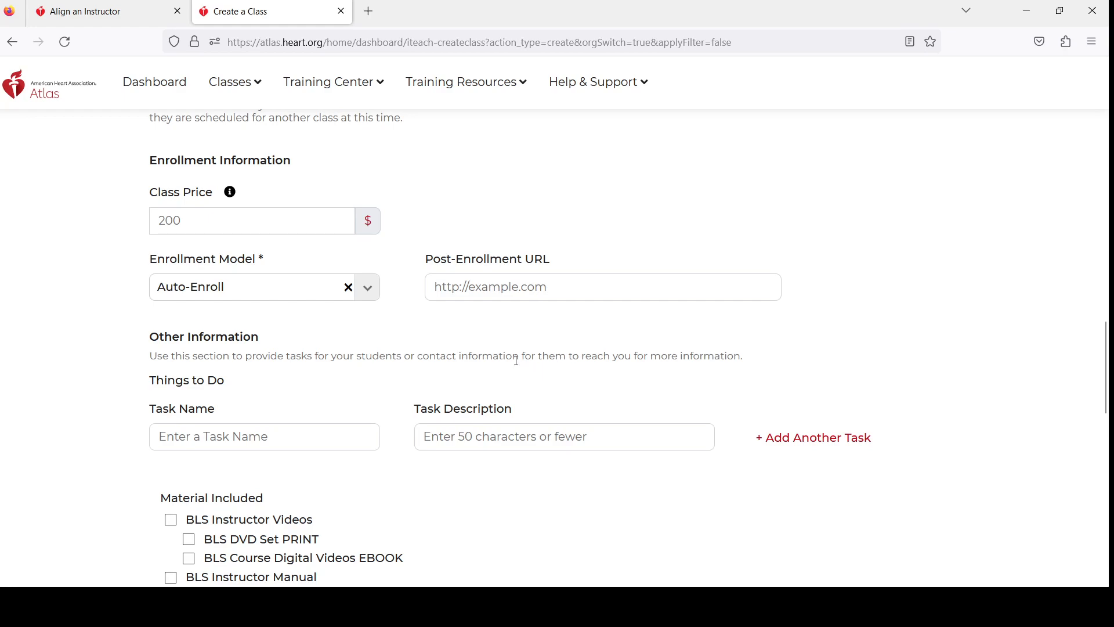
scroll(505, 365, "down", 5)
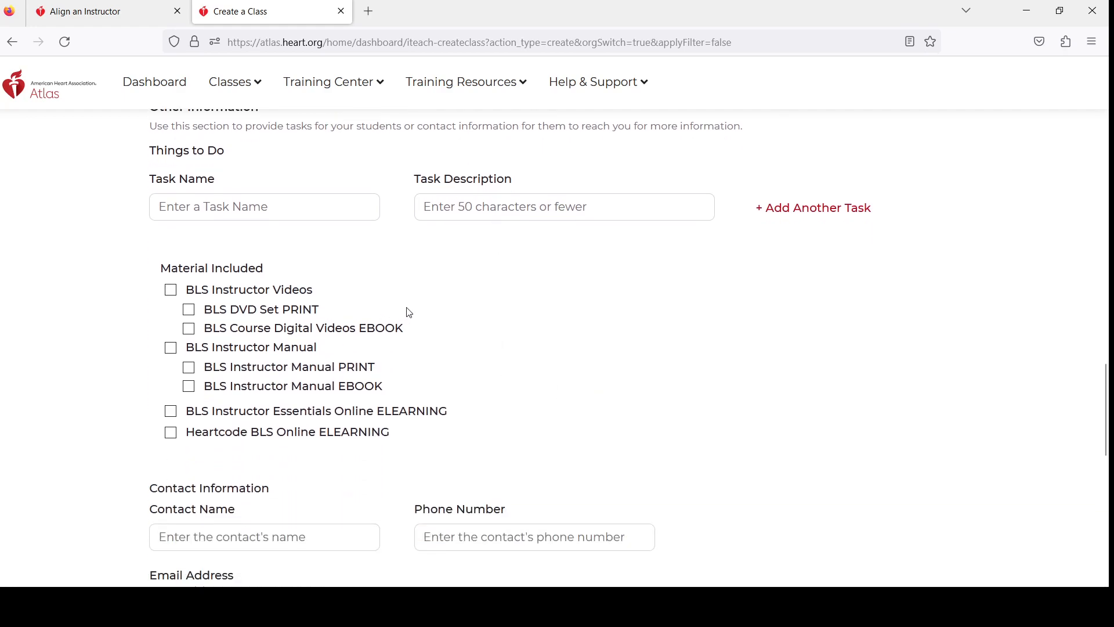
scroll(406, 325, "up", 3)
left_click(192, 365)
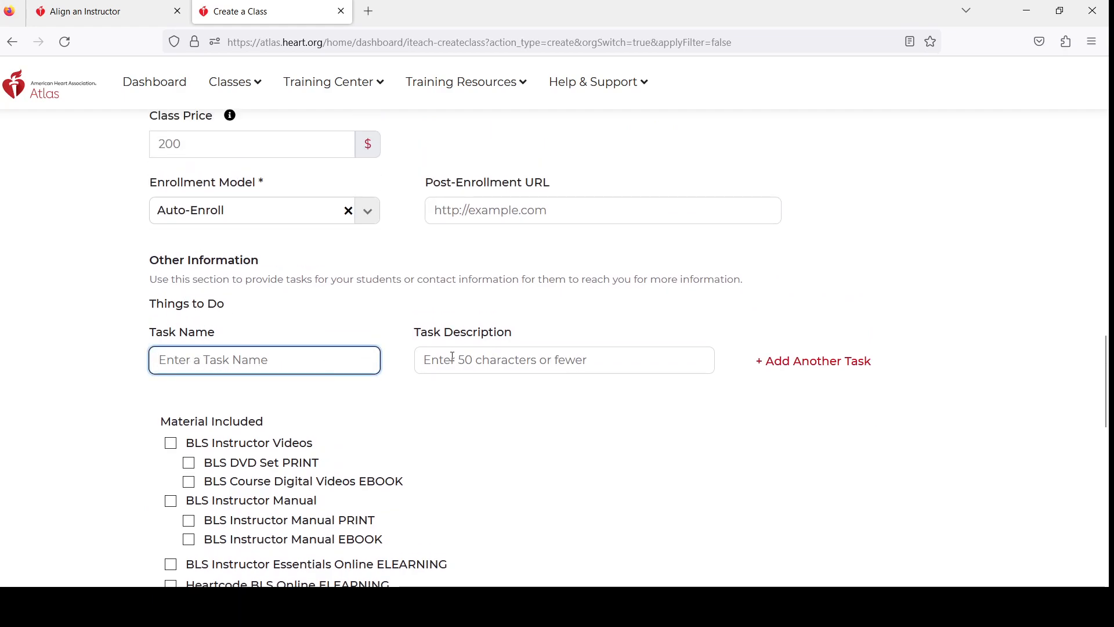
left_click(506, 385)
left_click(232, 353)
left_click(556, 423)
left_click(682, 281)
left_click(293, 367)
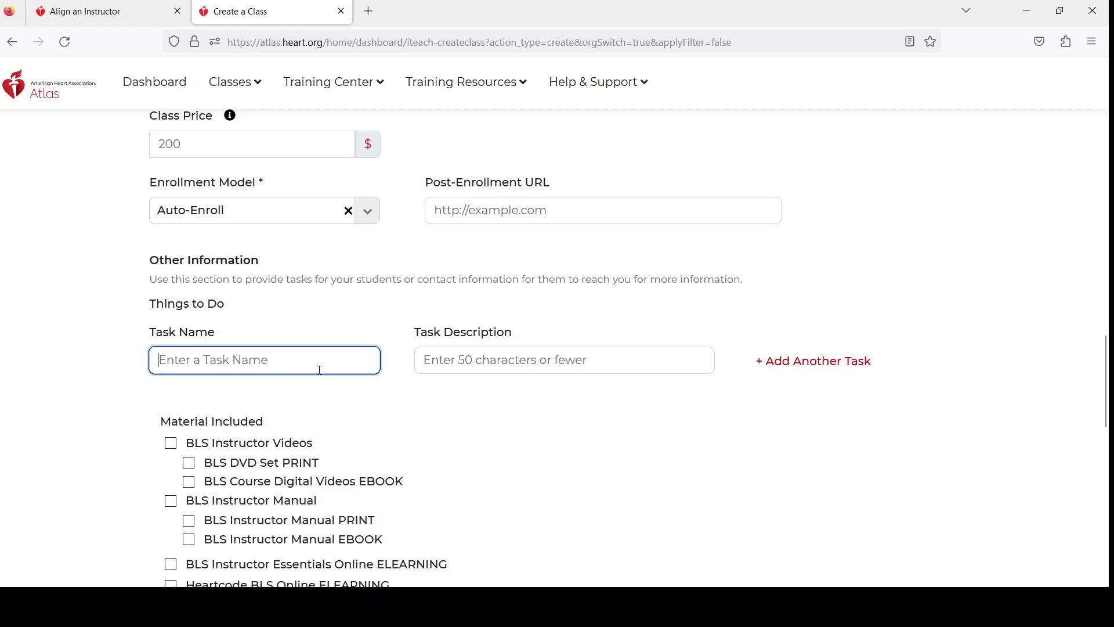
left_click(400, 406)
left_click(284, 368)
left_click(487, 367)
left_click(511, 422)
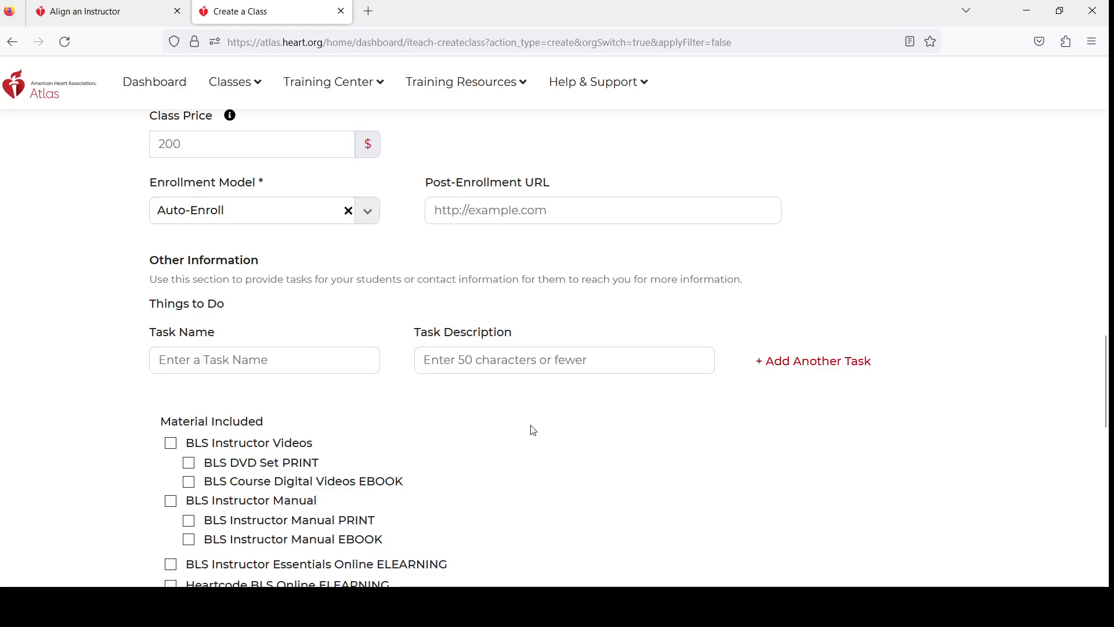
left_click(526, 366)
- Select BLS DVD Set PRINT as included material and clear the selection again
scroll(503, 436, "down", 3)
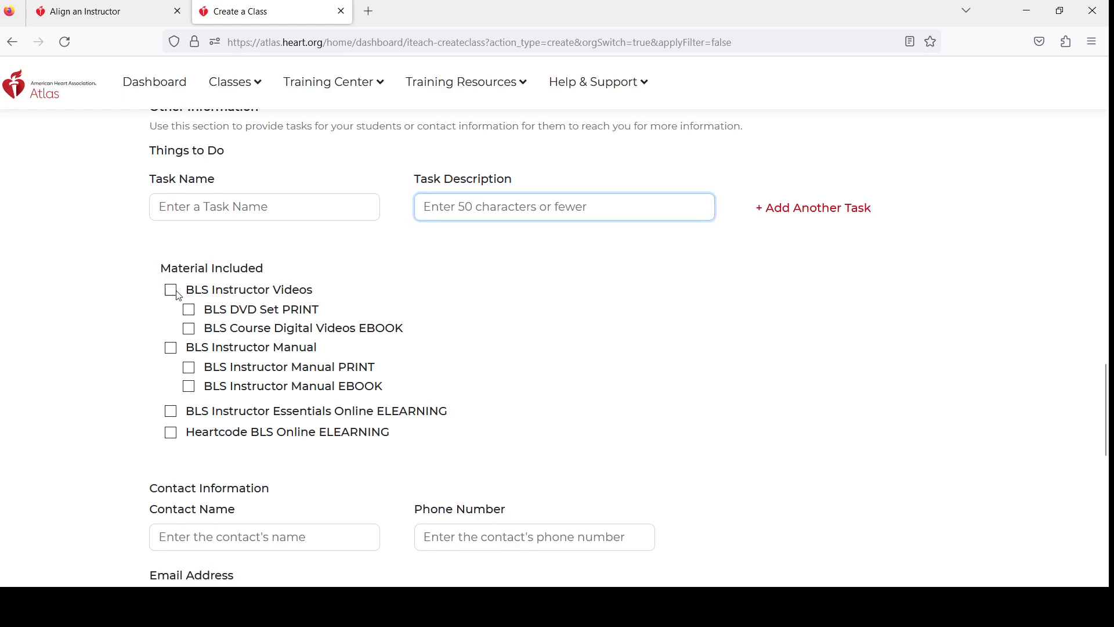
left_click(189, 309)
left_click(189, 309)
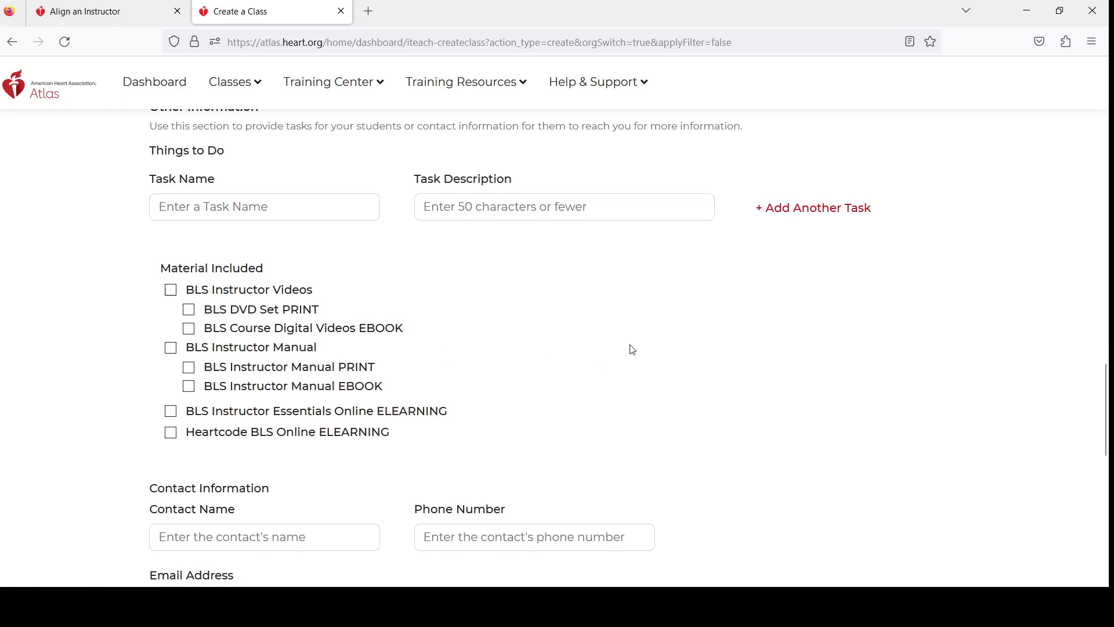
- Fill in the contact's name and phone number for the class and clear both fields again
scroll(667, 371, "down", 5)
scroll(690, 380, "up", 2)
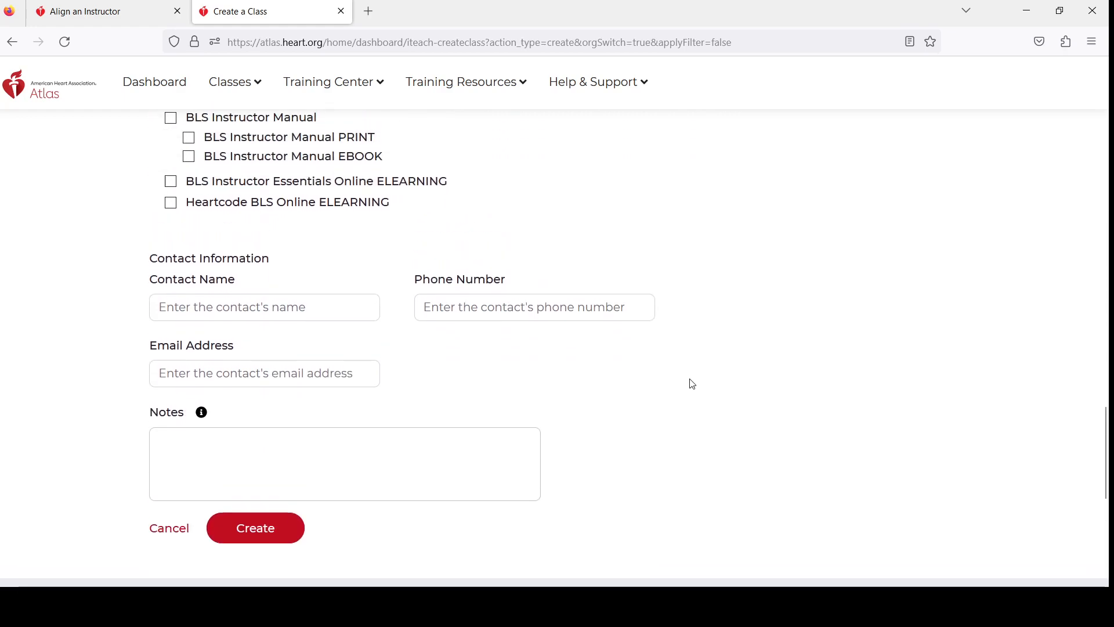
left_click(249, 313)
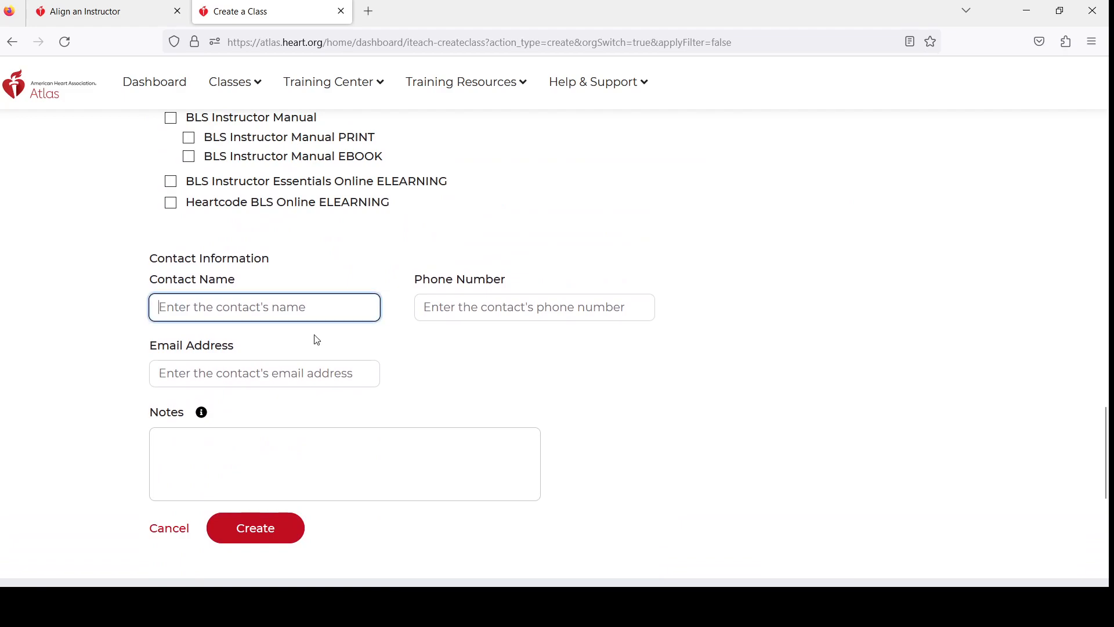
type("Steven")
key("Tab")
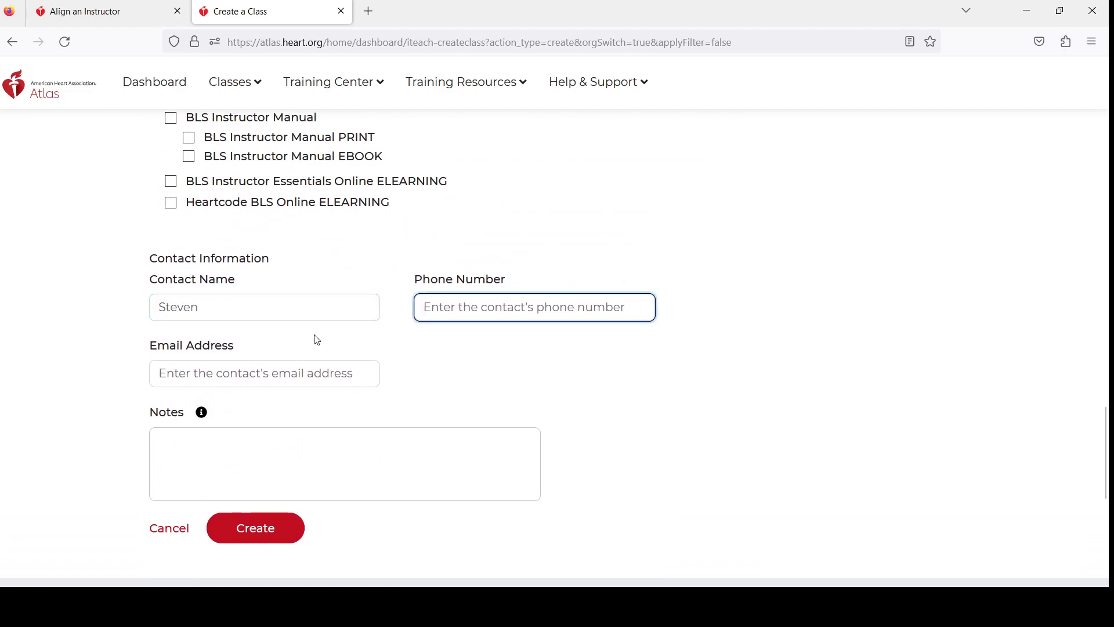
type("911")
left_click(709, 451)
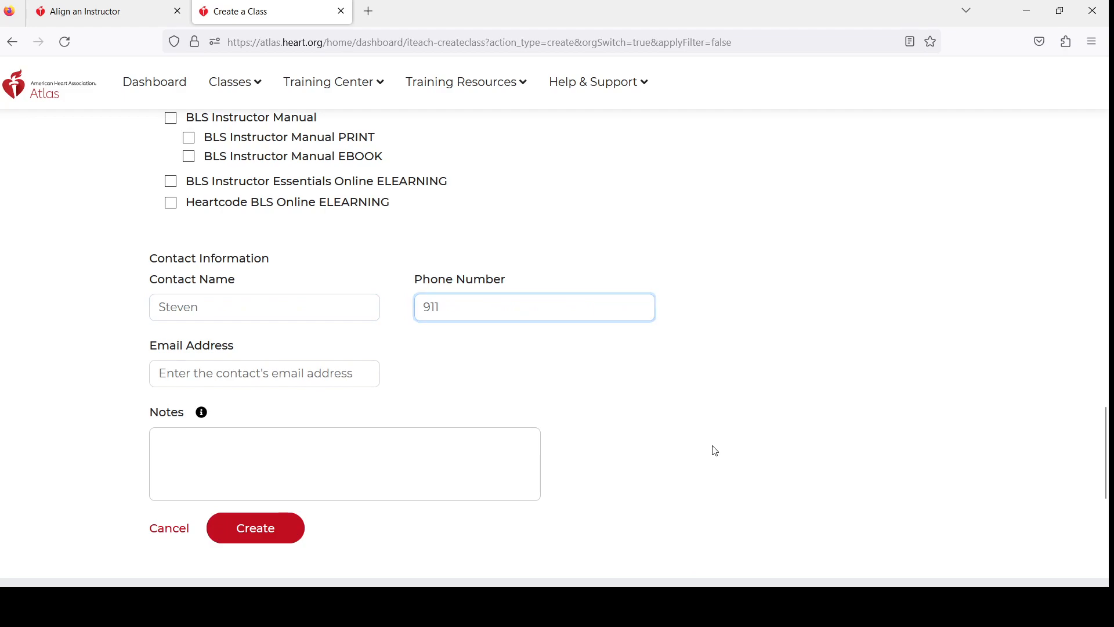
double_click(500, 315)
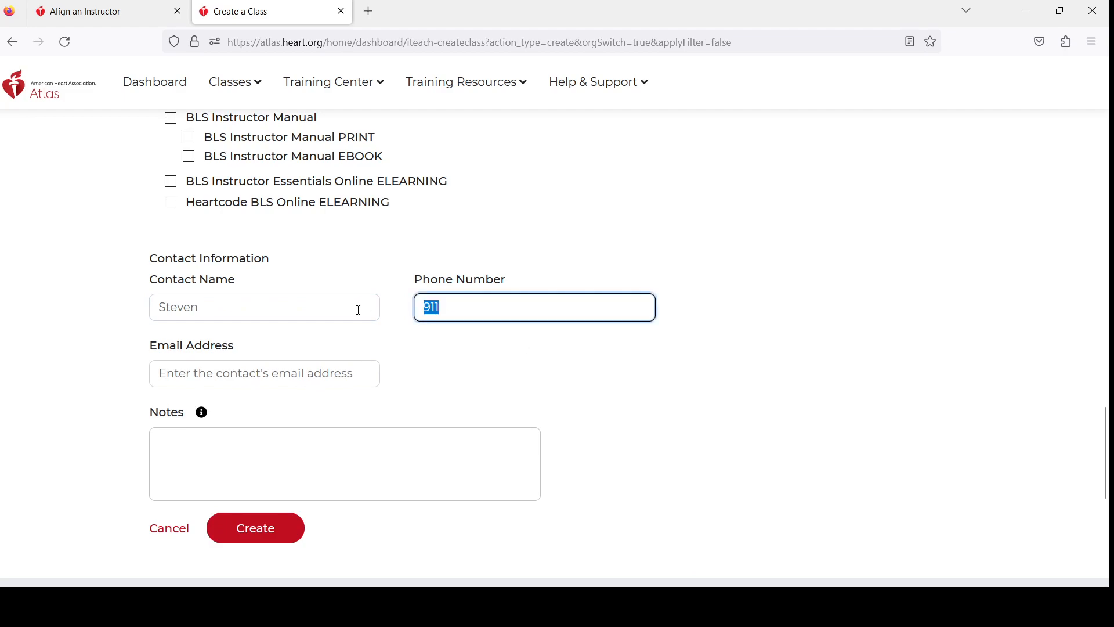
key("BackSpace")
double_click(265, 308)
key("BackSpace")
left_click(755, 419)
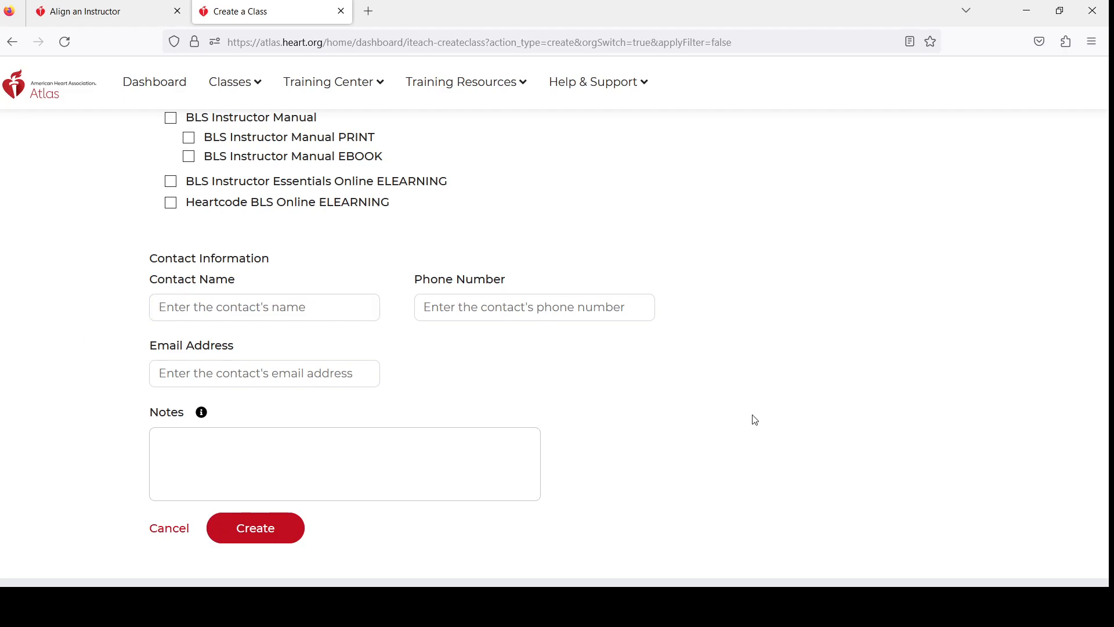
left_click(332, 306)
left_click(472, 318)
left_click(261, 313)
left_click(308, 378)
left_click(602, 394)
left_click(308, 445)
left_click(697, 401)
- Review the entered class details and create the class
scroll(629, 393, "up", 7)
scroll(662, 388, "up", 5)
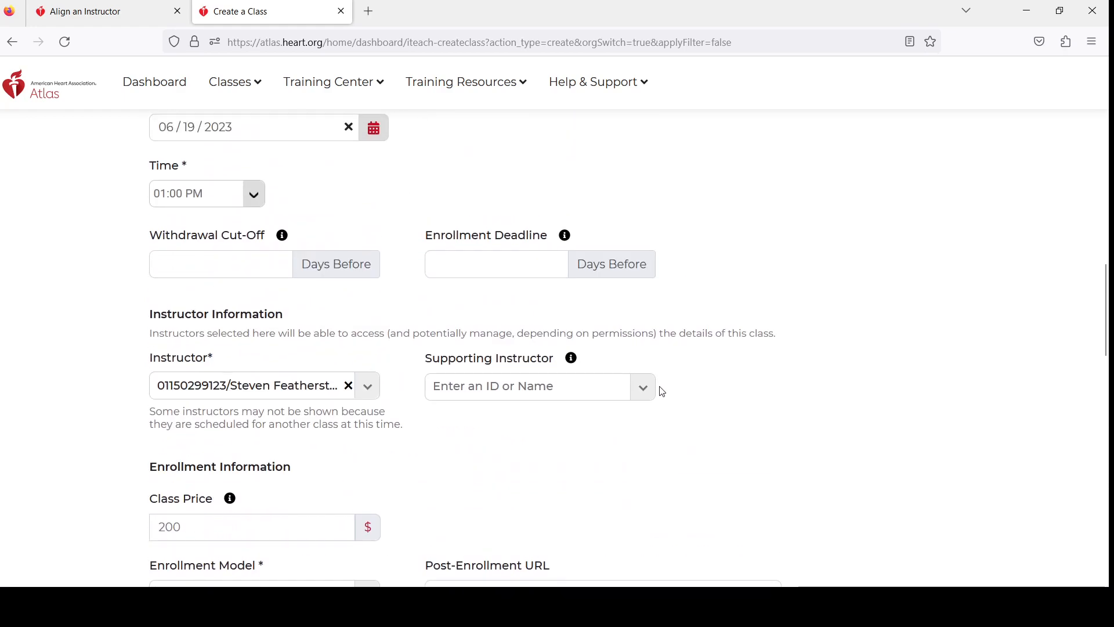
scroll(534, 350, "up", 6)
scroll(557, 366, "down", 3)
scroll(661, 371, "down", 18)
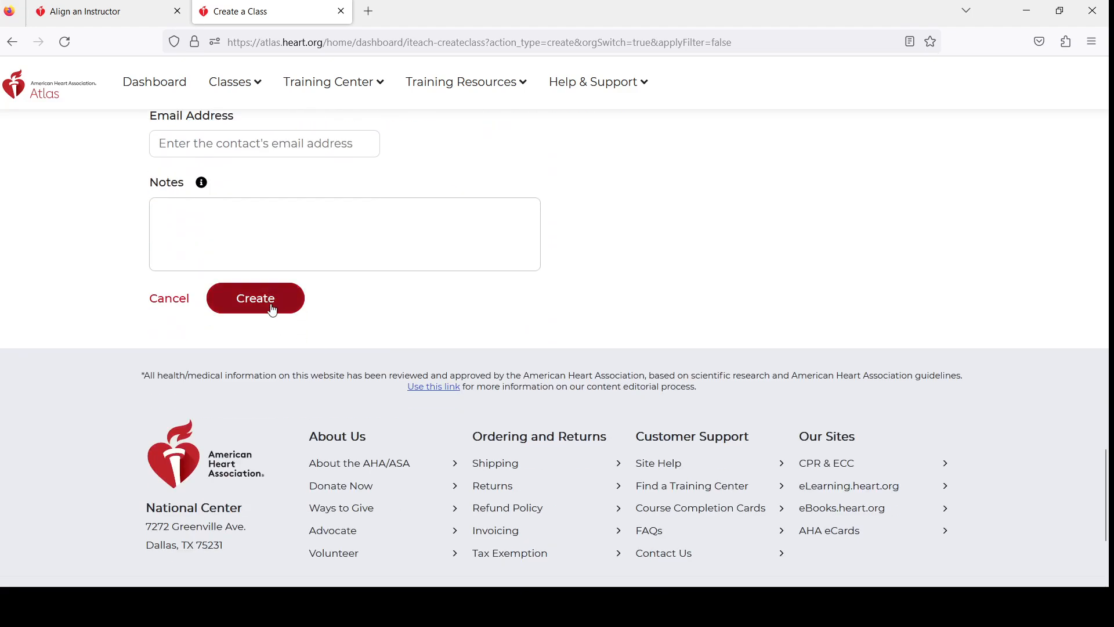
left_click(272, 309)
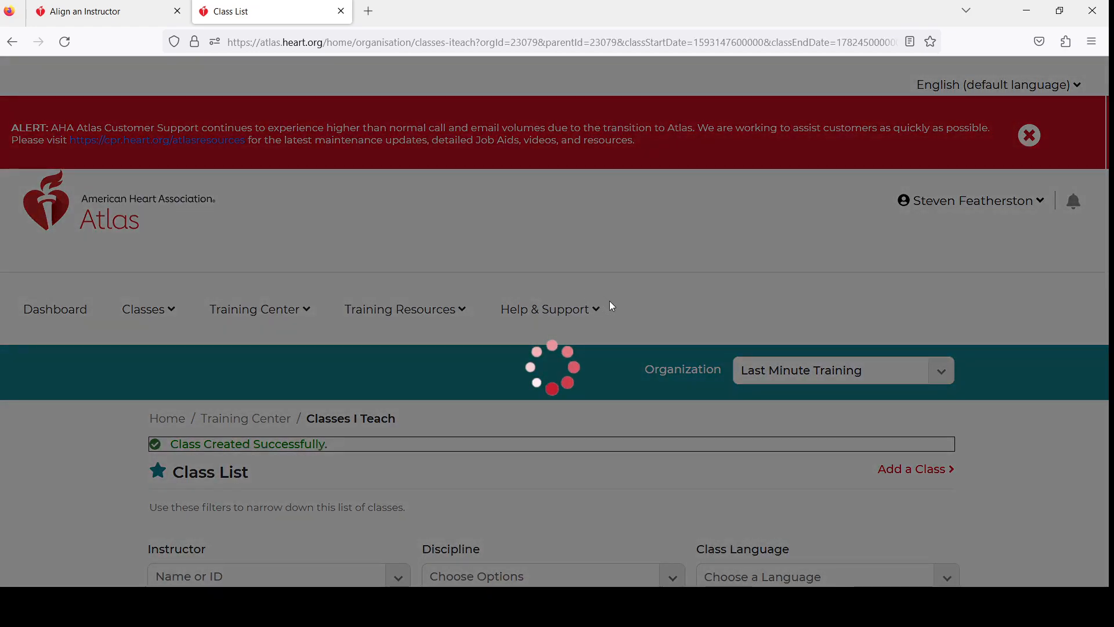
- Examine the class list and the actions available for the 06-19-2023 and 06-21-2023 BLS Instructor classes
scroll(638, 342, "down", 5)
scroll(640, 346, "down", 4)
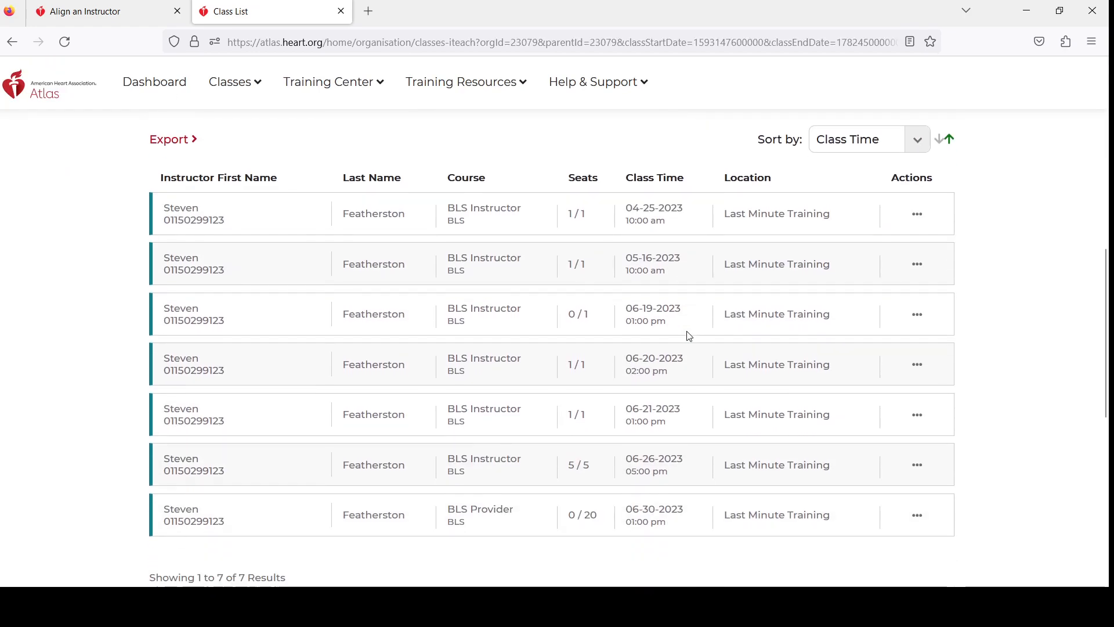
left_click(917, 315)
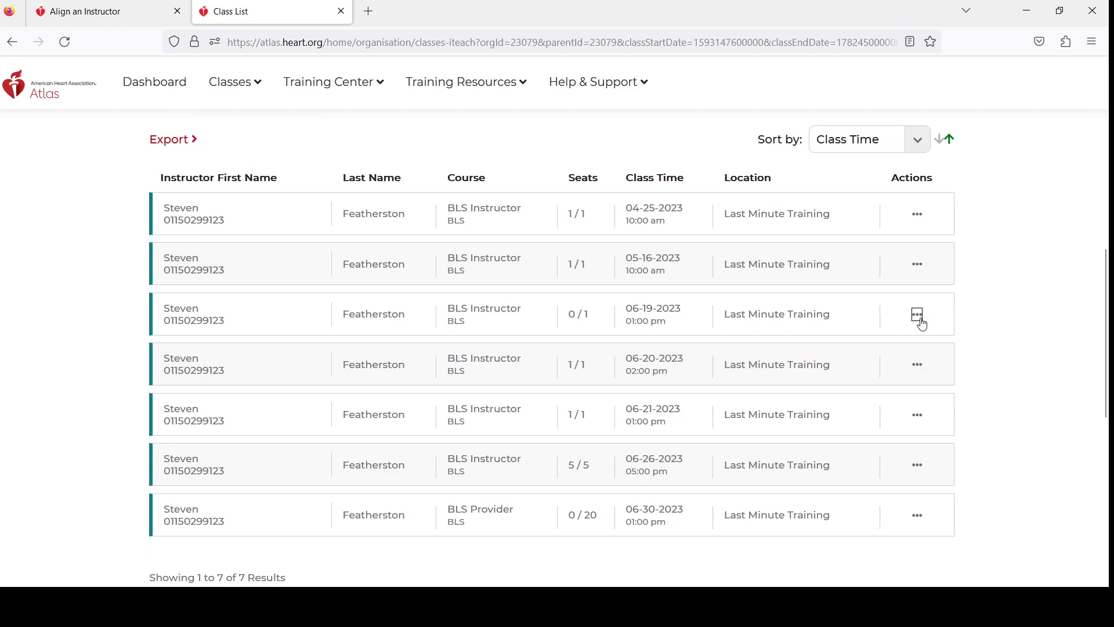
left_click(995, 338)
left_click(917, 415)
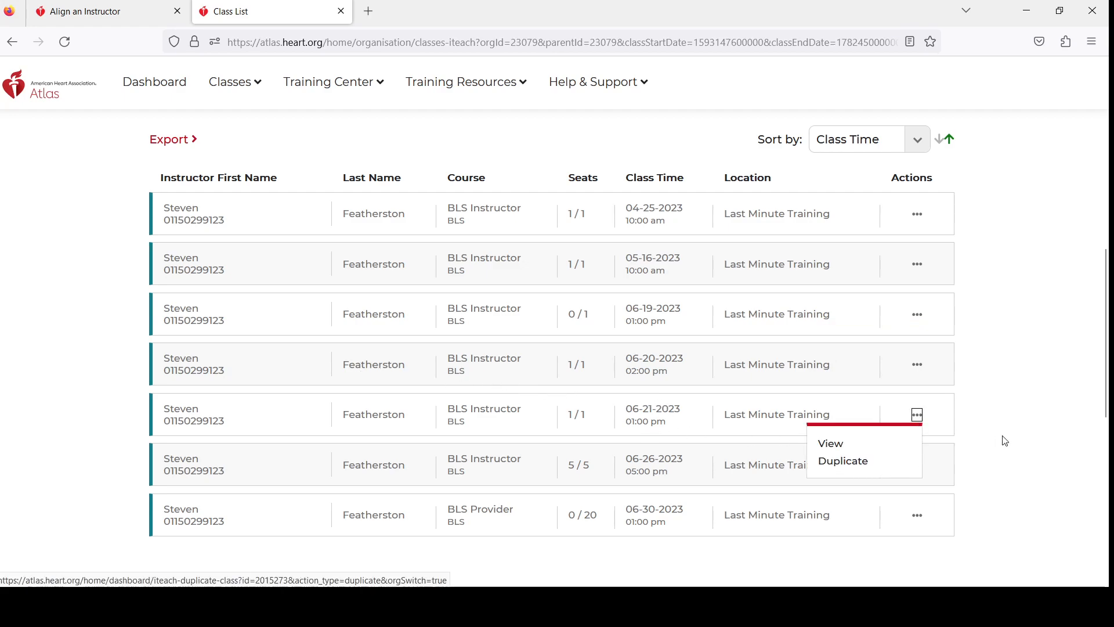
left_click(982, 443)
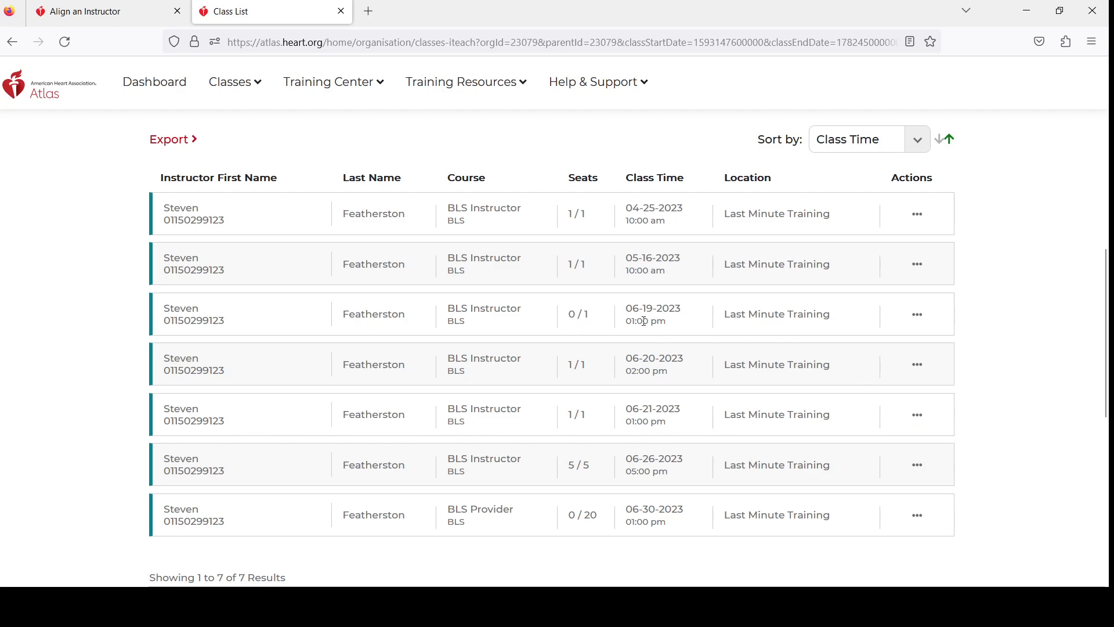
scroll(988, 438, "up", 4)
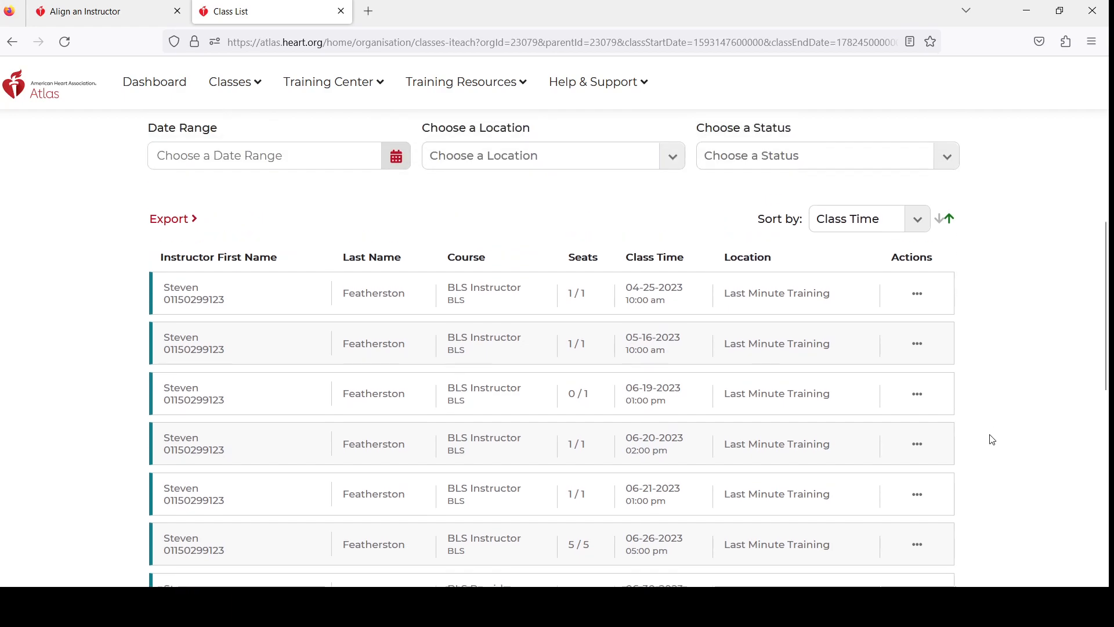
scroll(966, 439, "down", 4)
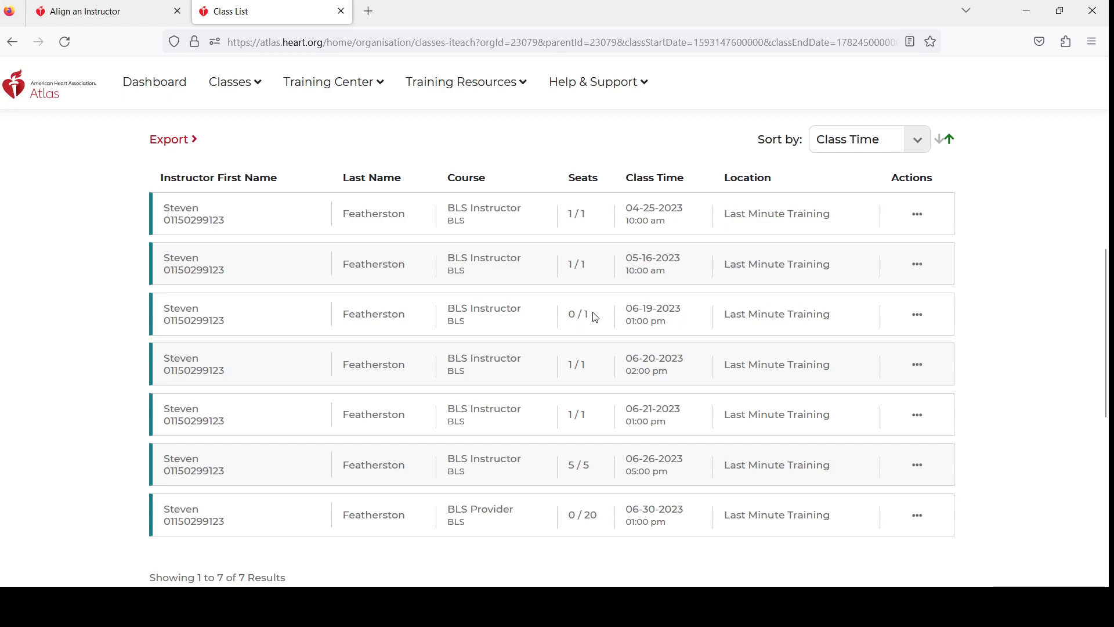
- Open the 06-19-2023 BLS Instructor class for viewing and editing, and start adding a single student
left_click(916, 315)
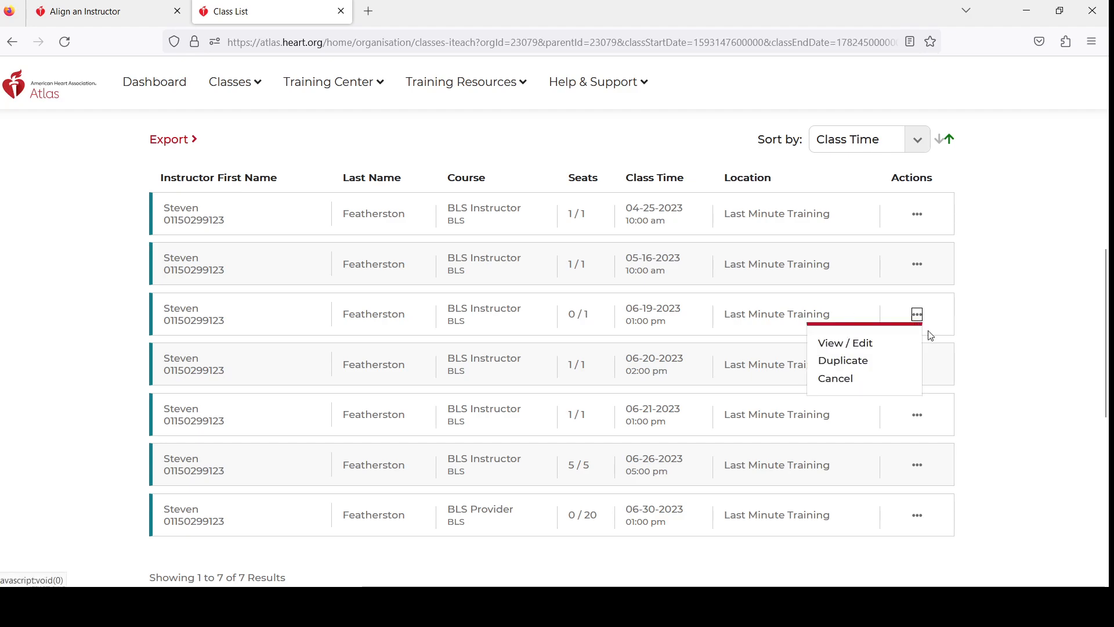
left_click(845, 344)
scroll(666, 363, "down", 7)
scroll(719, 376, "down", 1)
left_click(909, 181)
- Enter the student's first and last name in the Add Students form
left_click(253, 256)
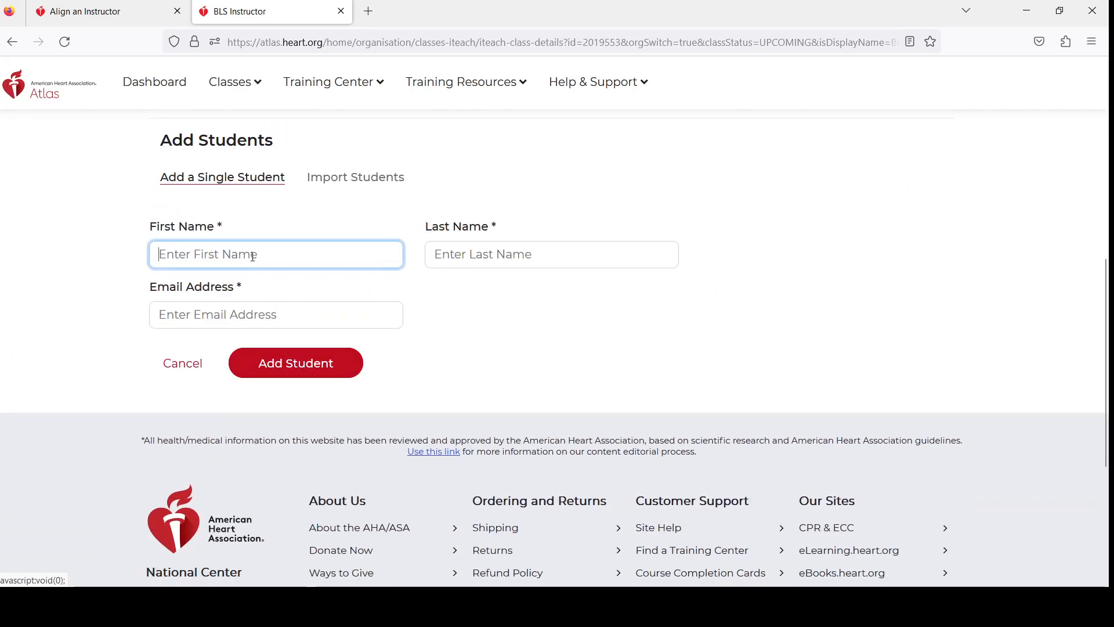
type("Jane")
key("Tab")
type("Doe")
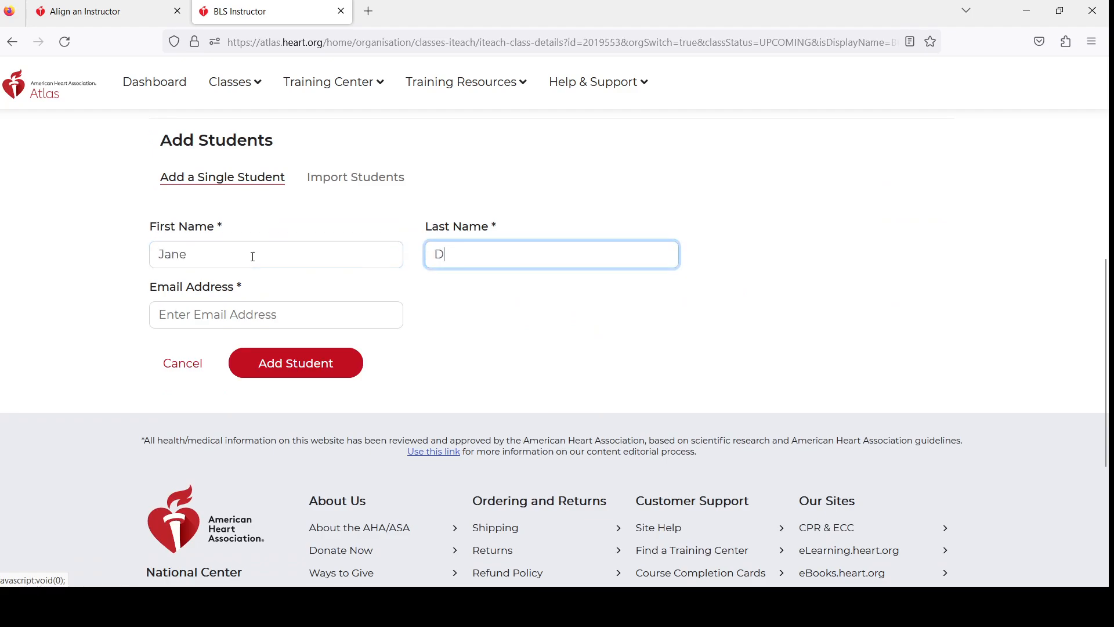
- Enter the student's e-mail address, using a fictitious mail domain
key("Tab")
type("jdoe")
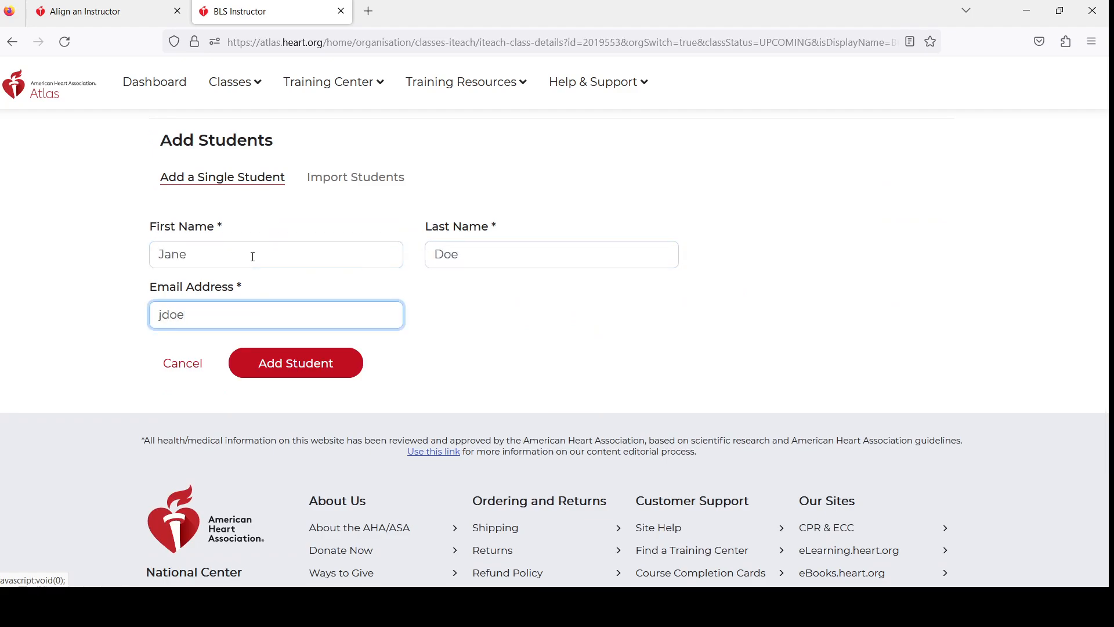
type("@g")
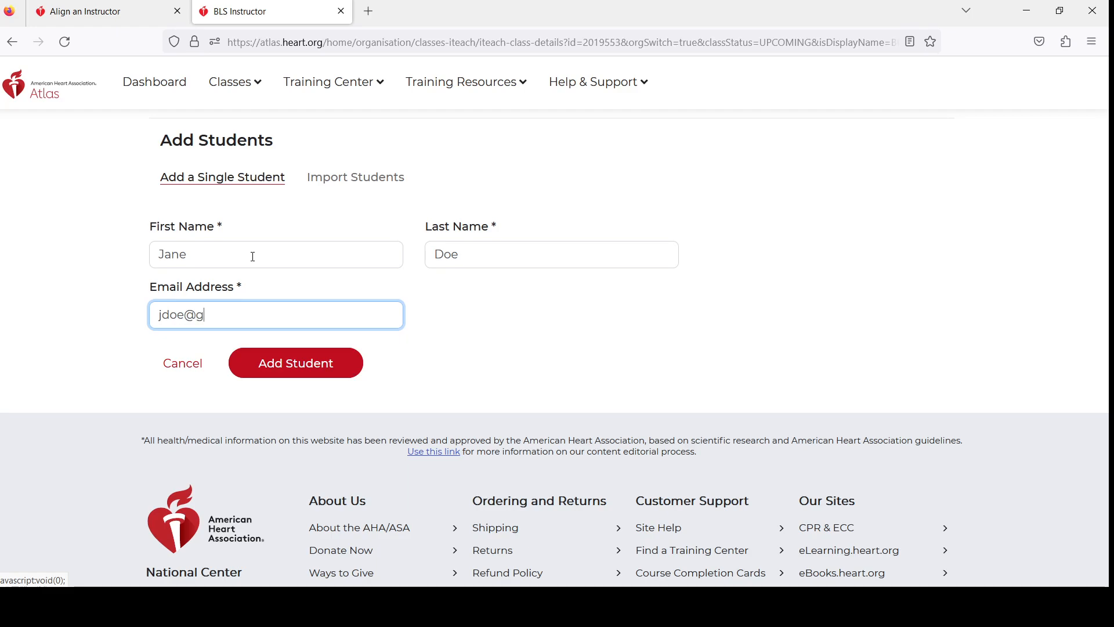
type("mail.com")
key("BackSpace")
key("BackSpace")
key("BackSpace")
key("BackSpace")
key("BackSpace")
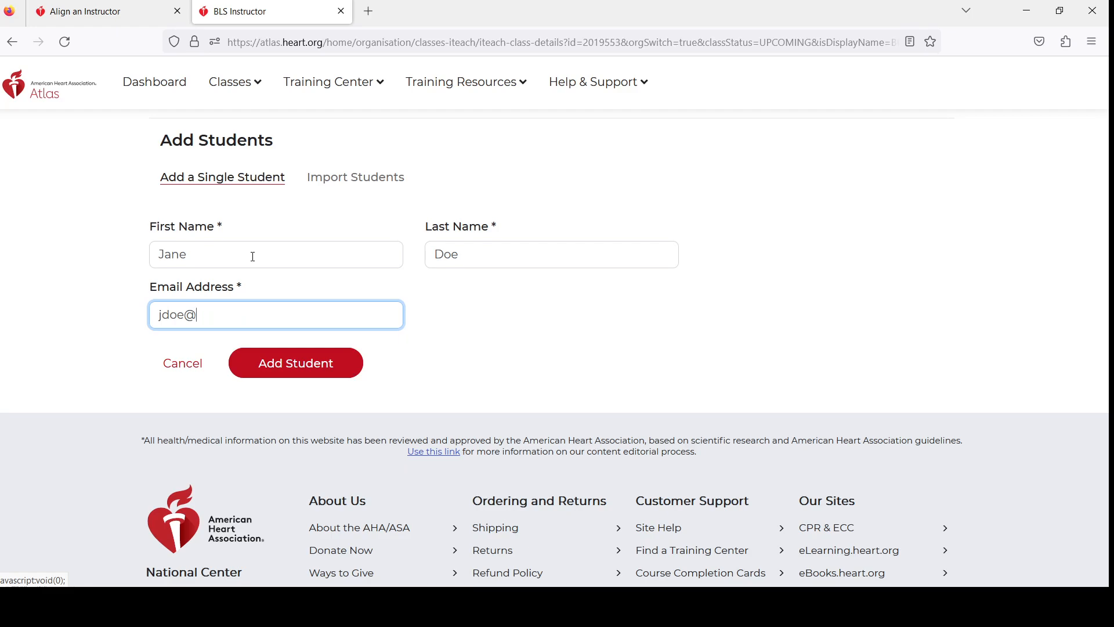
type("fakemail.com")
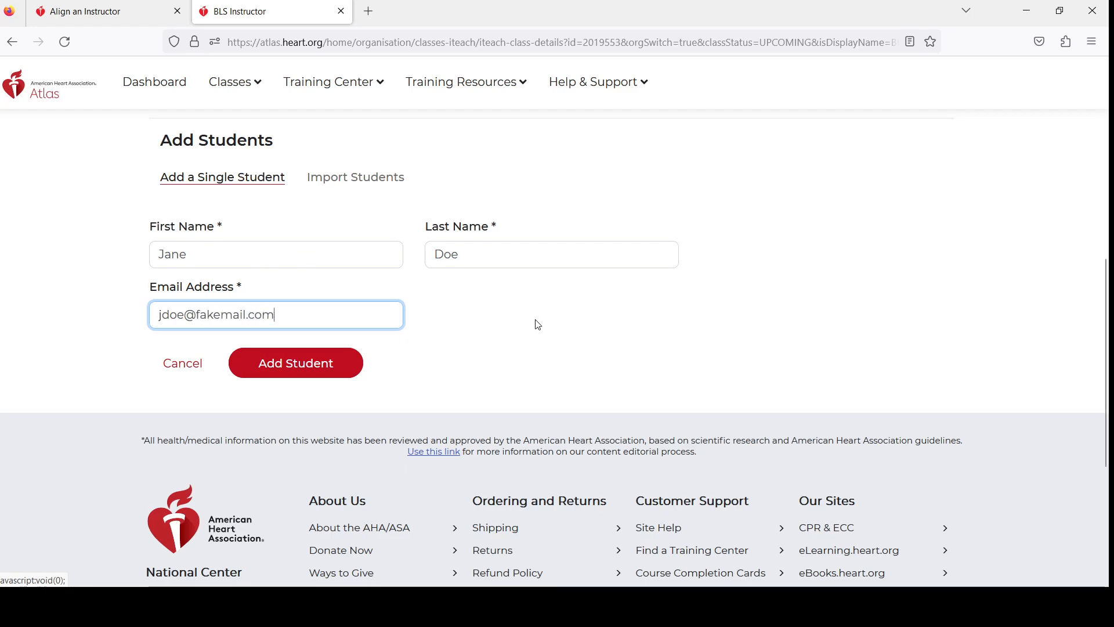
left_click(538, 325)
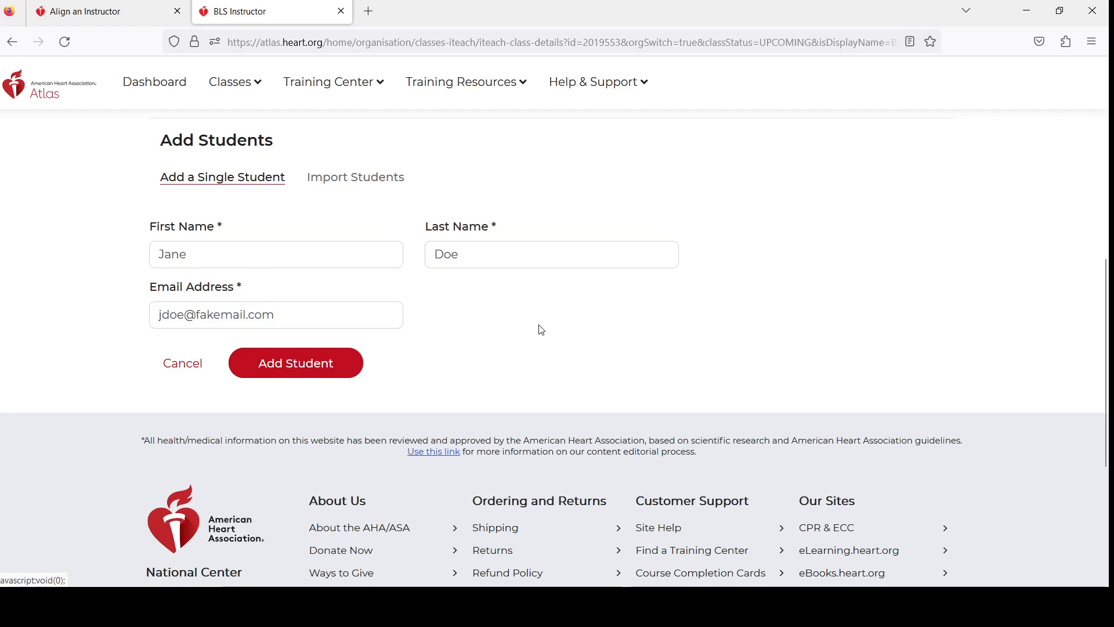
- Review the Add Students form and add the student to the class
scroll(498, 413, "up", 3)
scroll(505, 383, "down", 1)
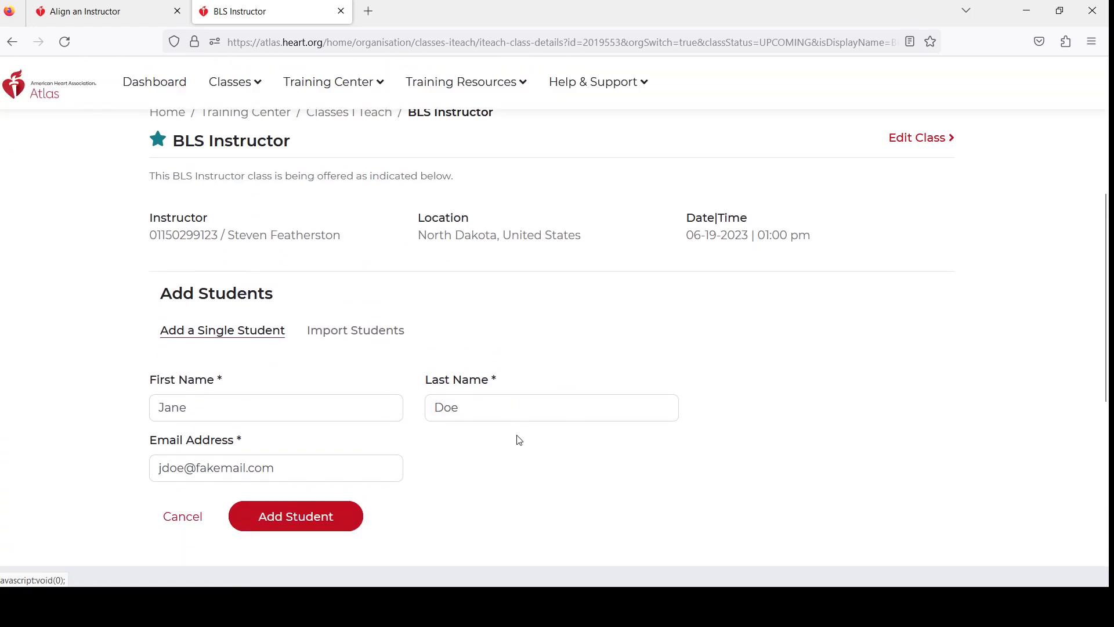
scroll(520, 444, "down", 4)
scroll(429, 307, "up", 3)
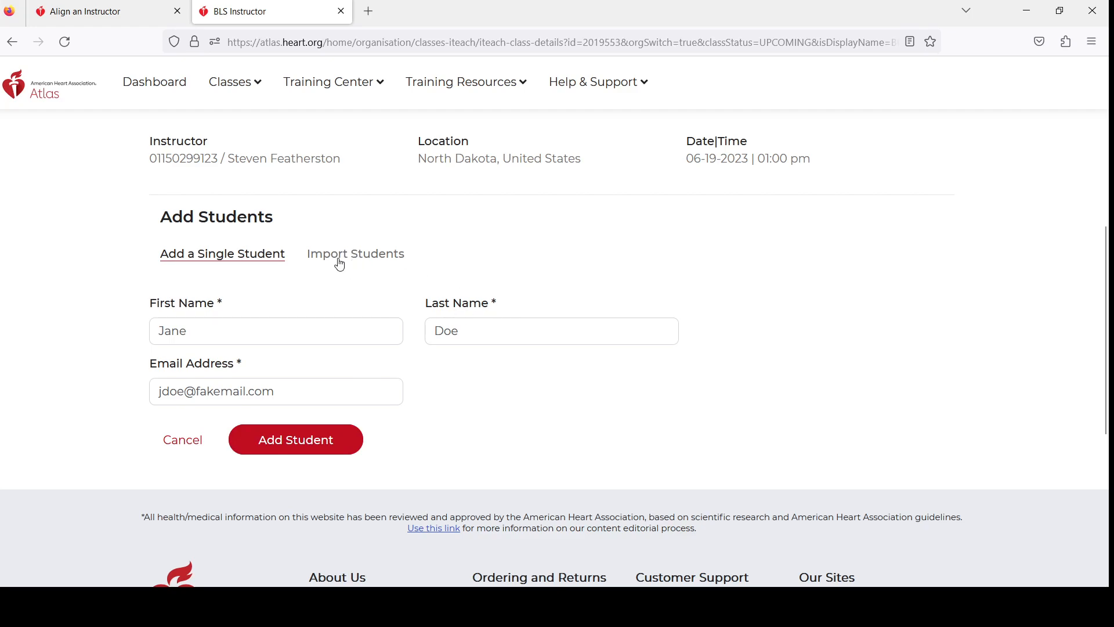
left_click(318, 450)
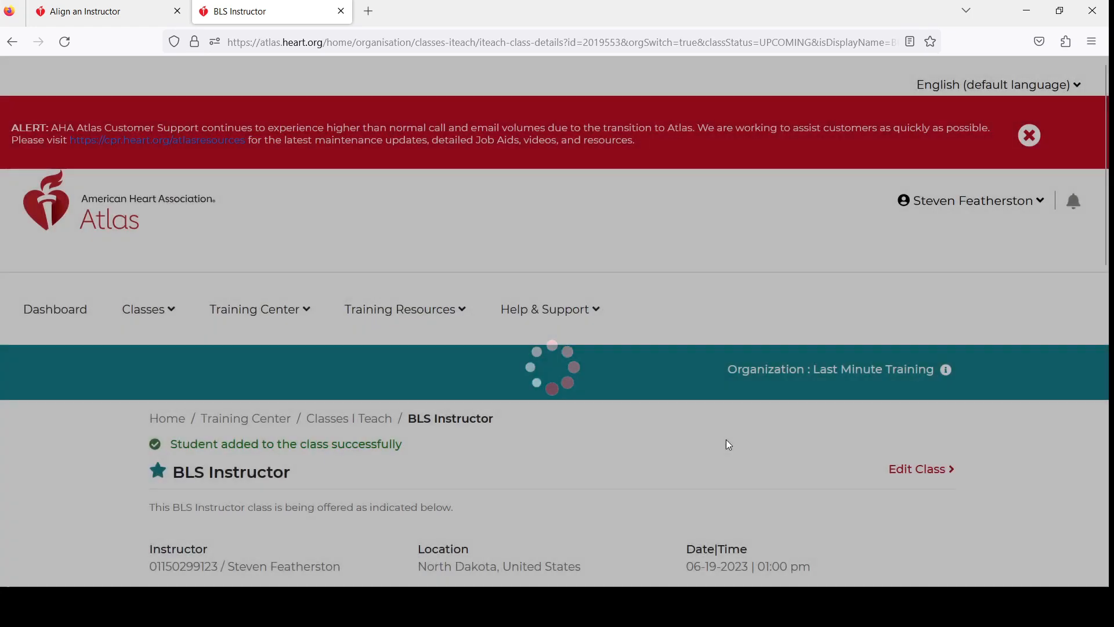
- Examine the student roster and the actions available for the invited student without choosing any
scroll(755, 427, "down", 3)
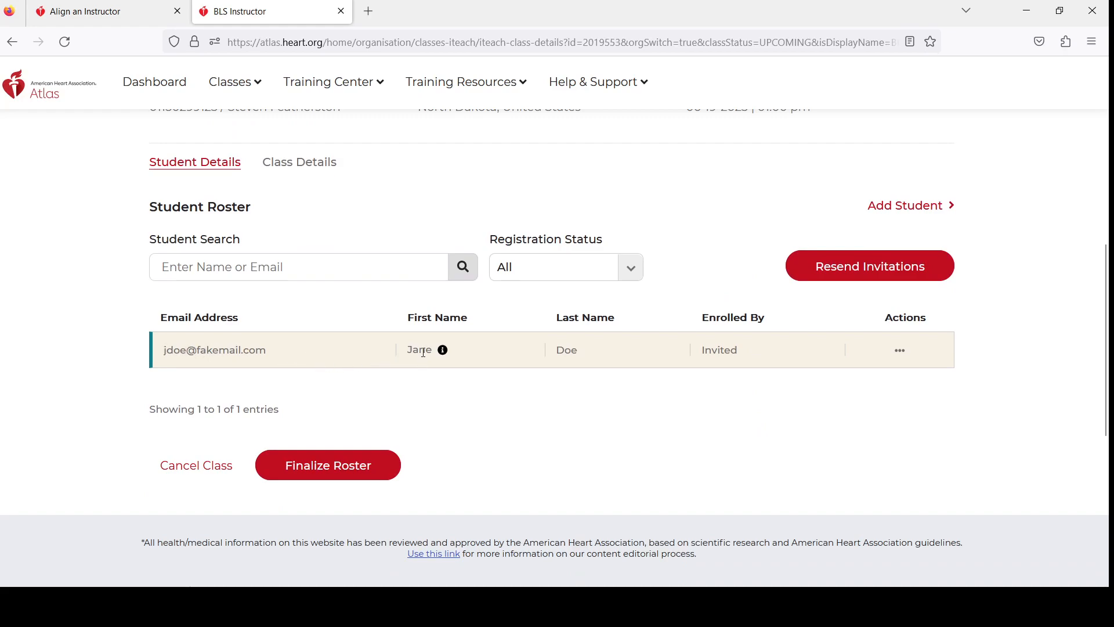
scroll(548, 354, "down", 1)
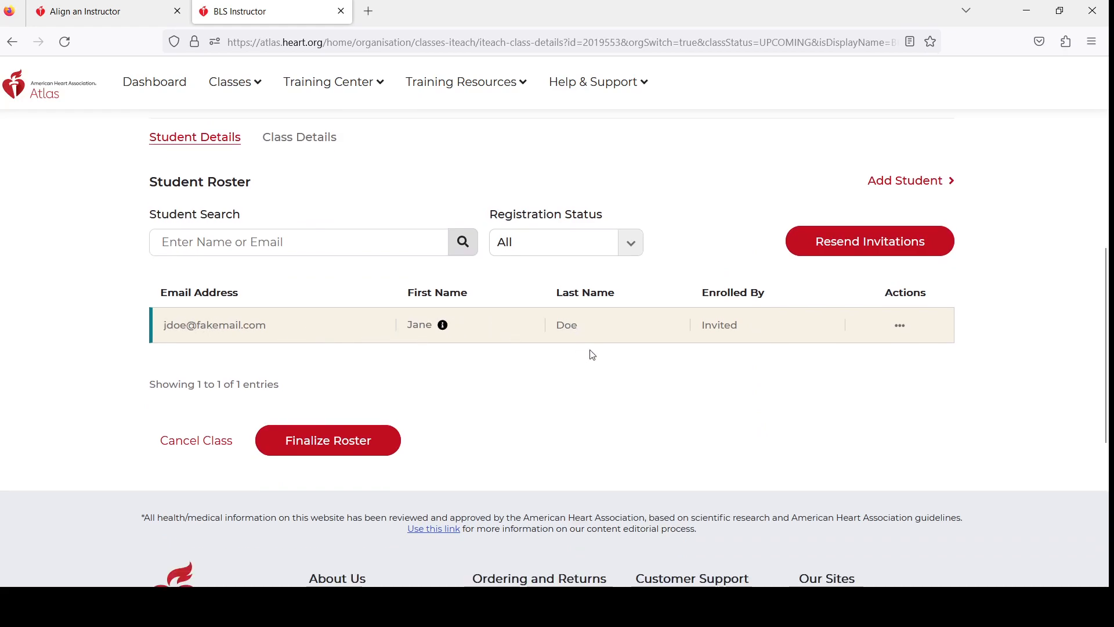
left_click(900, 325)
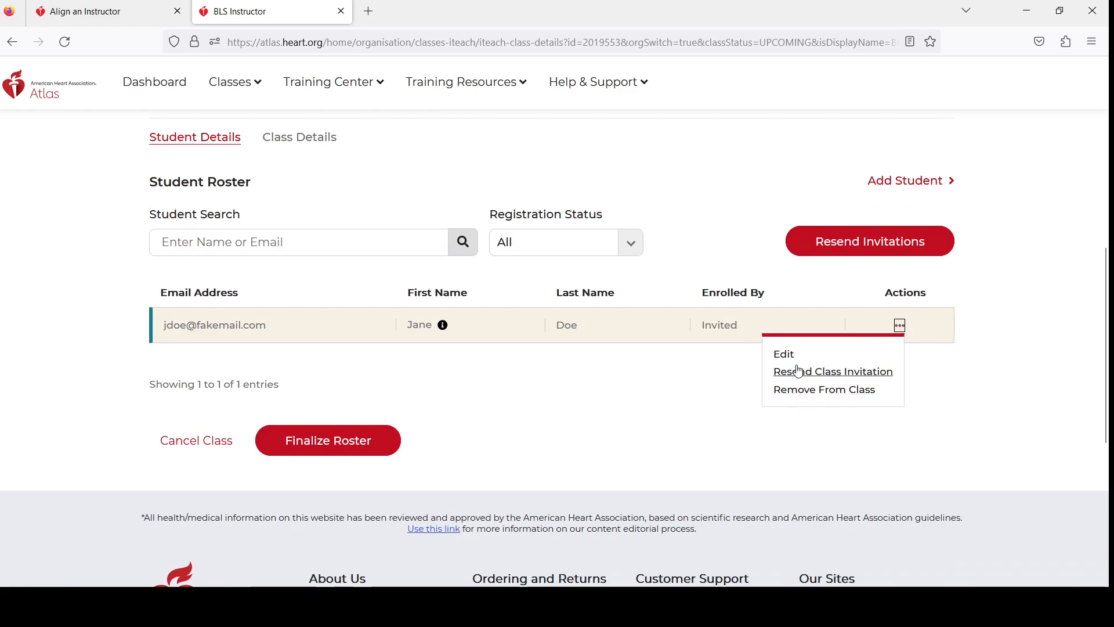
left_click(596, 448)
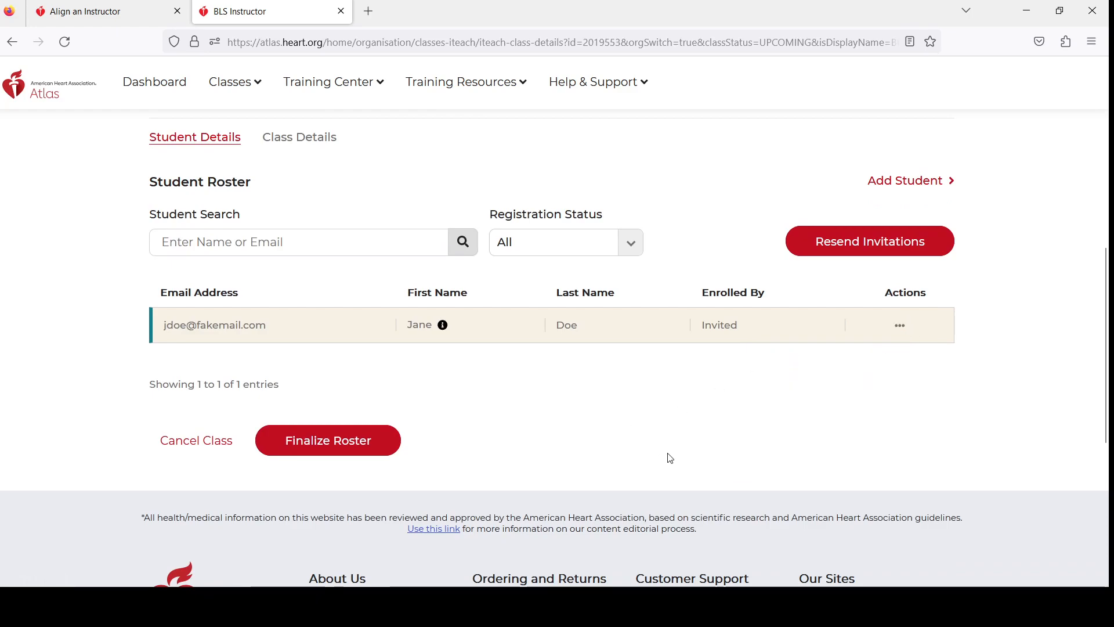
scroll(694, 389, "up", 1)
scroll(694, 389, "up", 1)
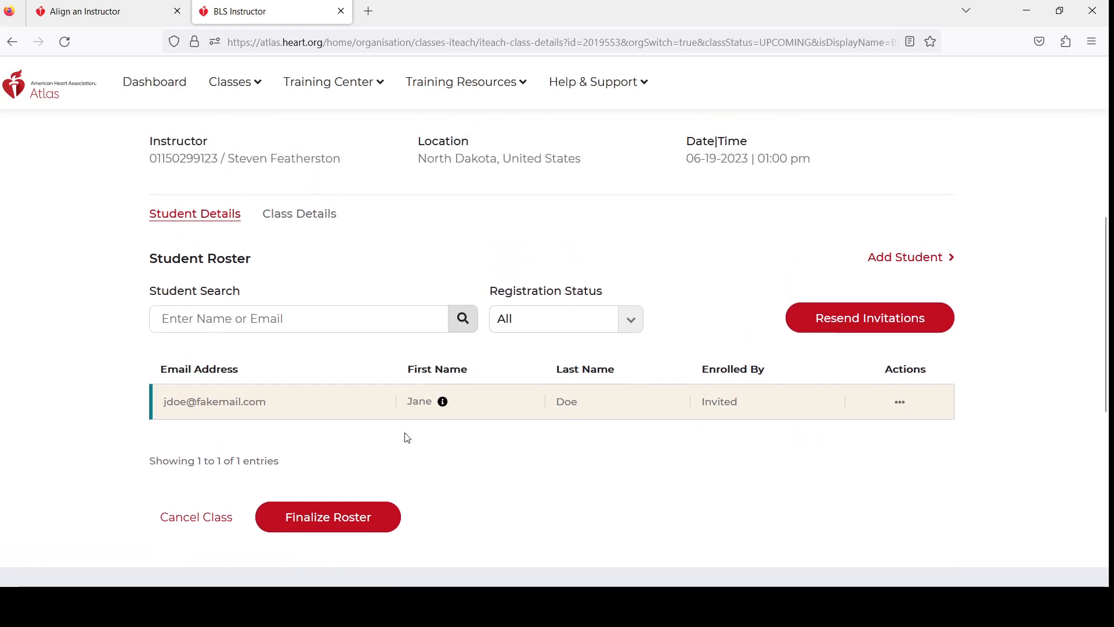
scroll(325, 482, "down", 2)
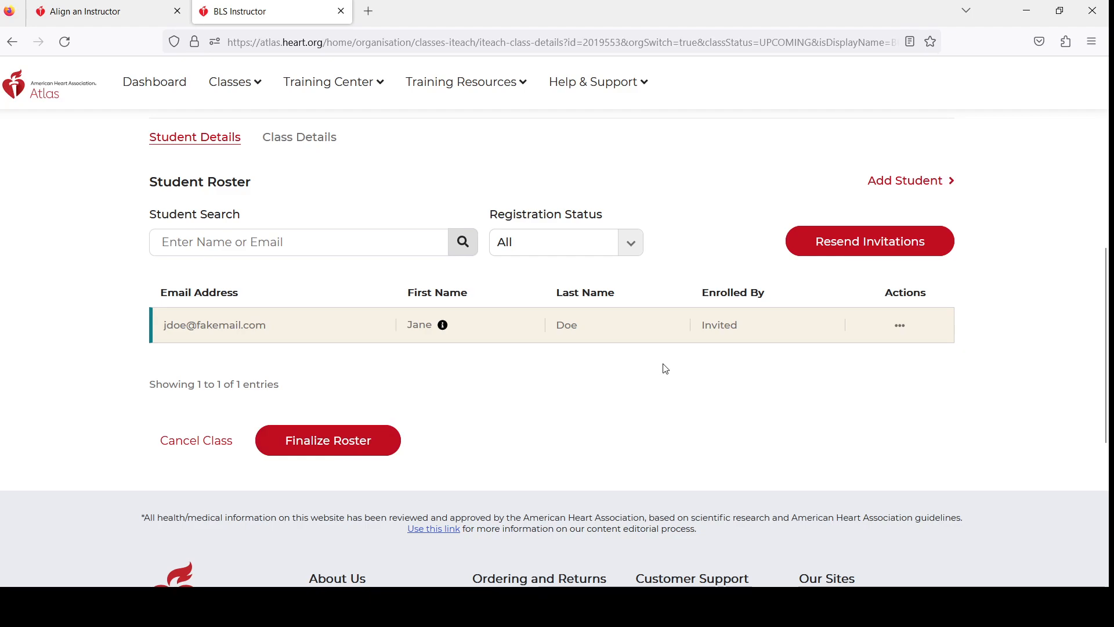
- Finalize the class's student roster and confirm the finalization
left_click(320, 447)
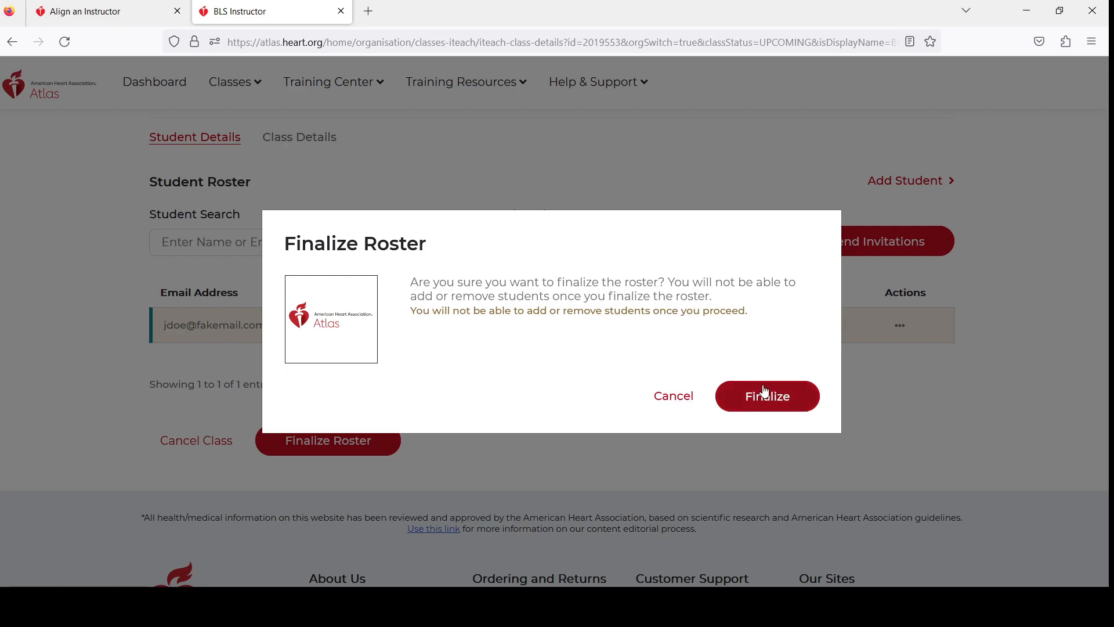
left_click(778, 398)
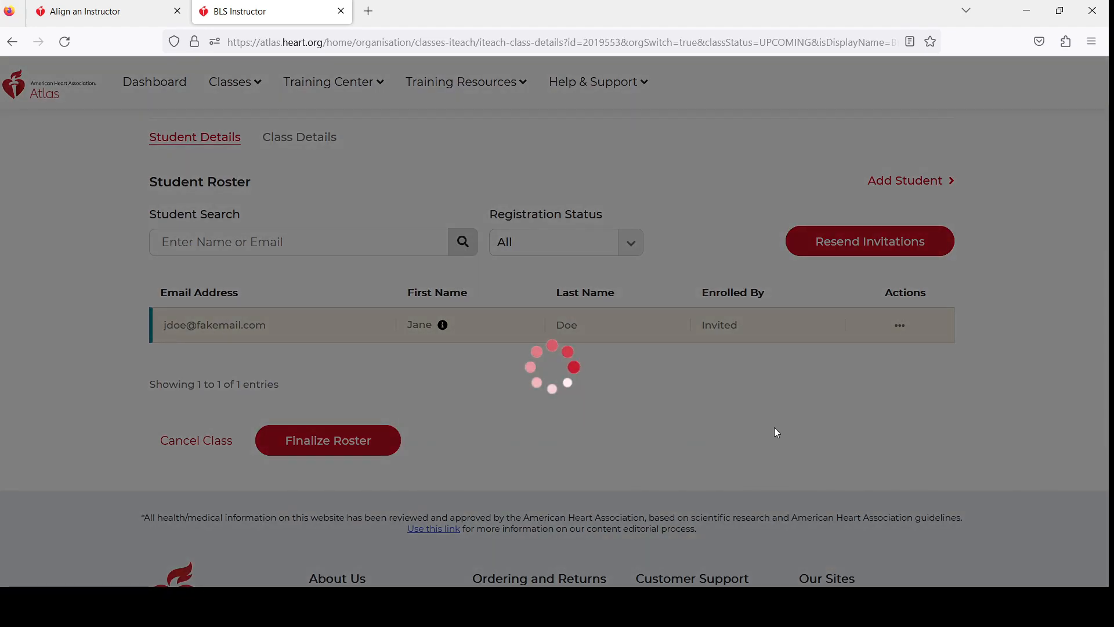
scroll(696, 464, "down", 5)
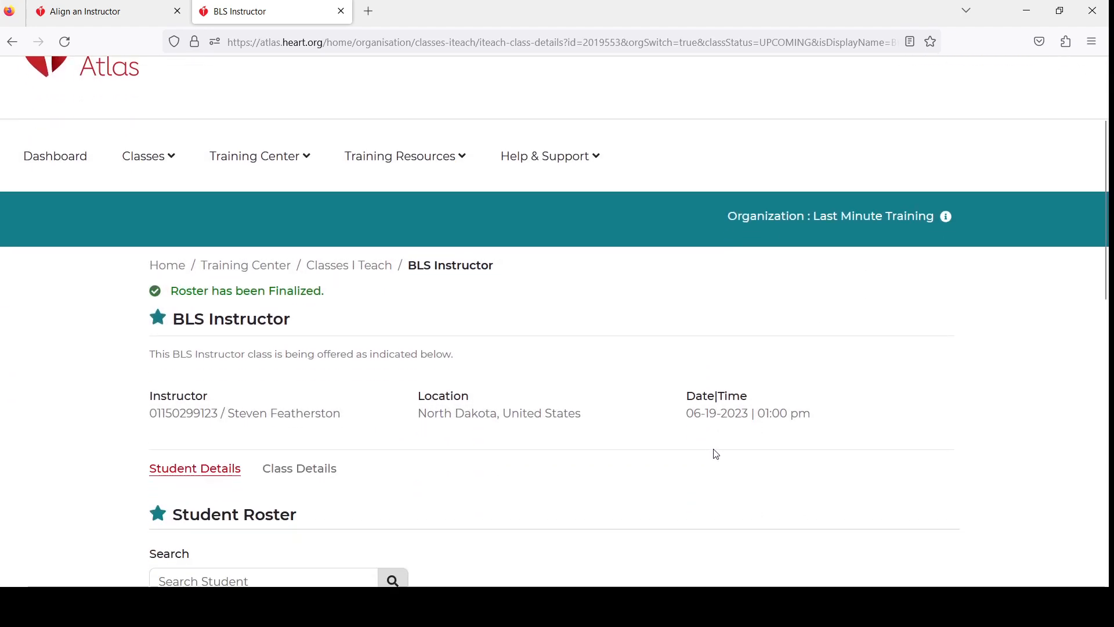
- Examine the finalized class page, its student roster and the actions available for the student without choosing any
scroll(463, 389, "down", 6)
scroll(683, 429, "up", 5)
scroll(670, 435, "down", 3)
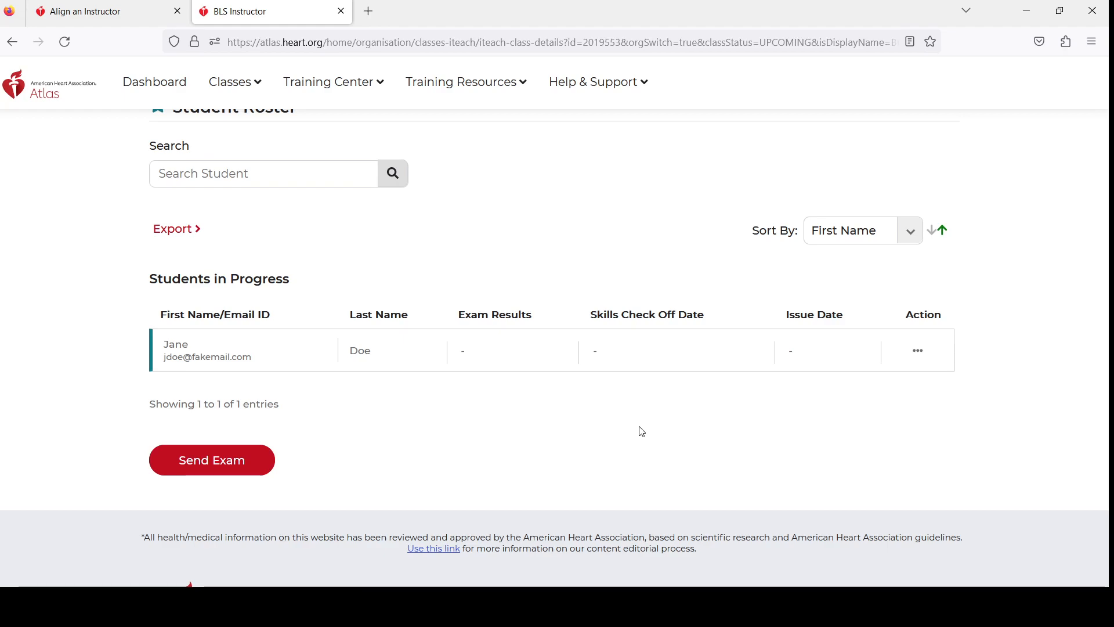
scroll(522, 353, "up", 3)
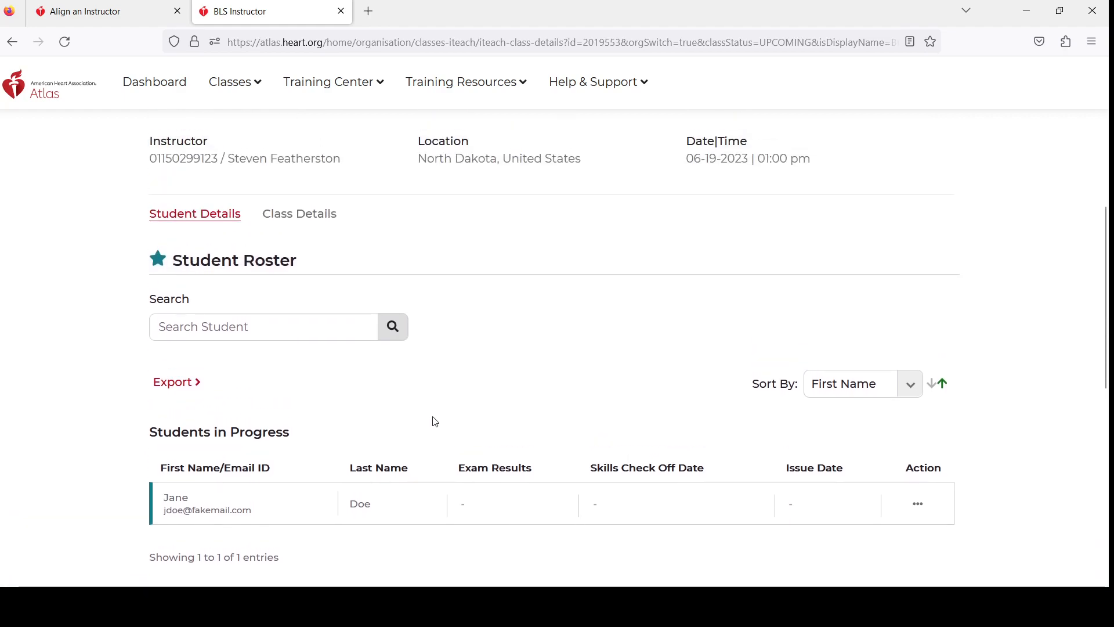
scroll(551, 449, "up", 3)
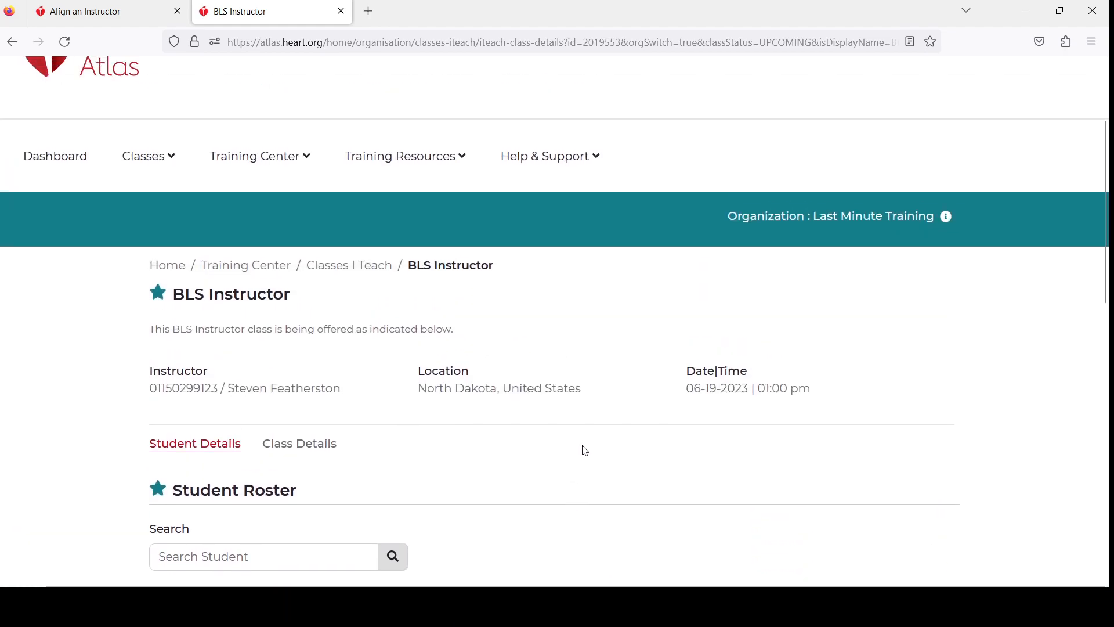
scroll(705, 420, "down", 1)
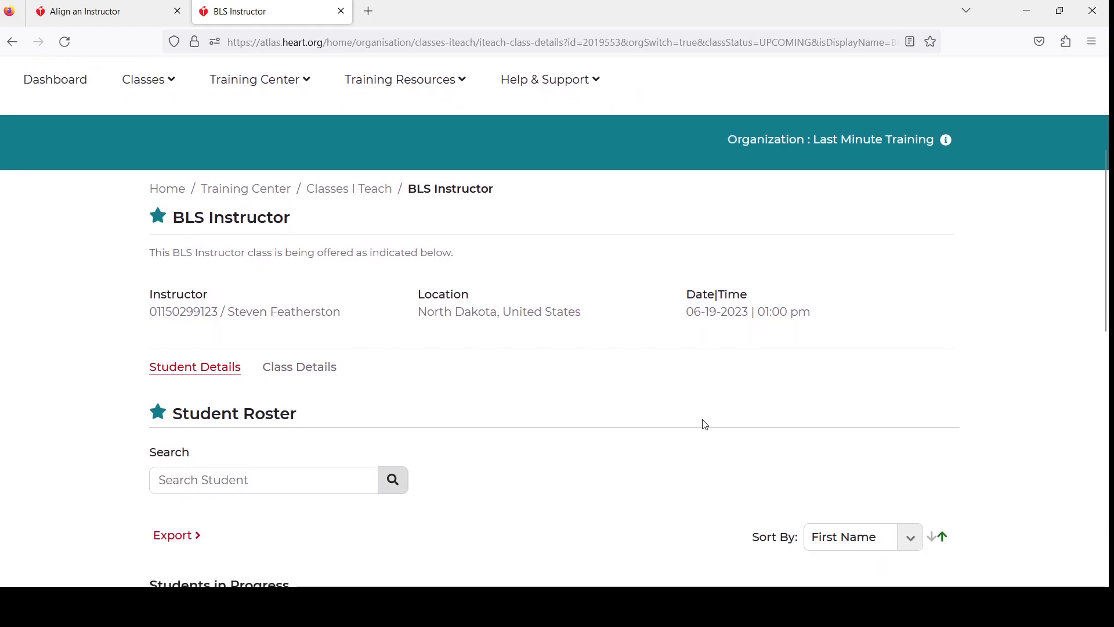
scroll(586, 413, "down", 5)
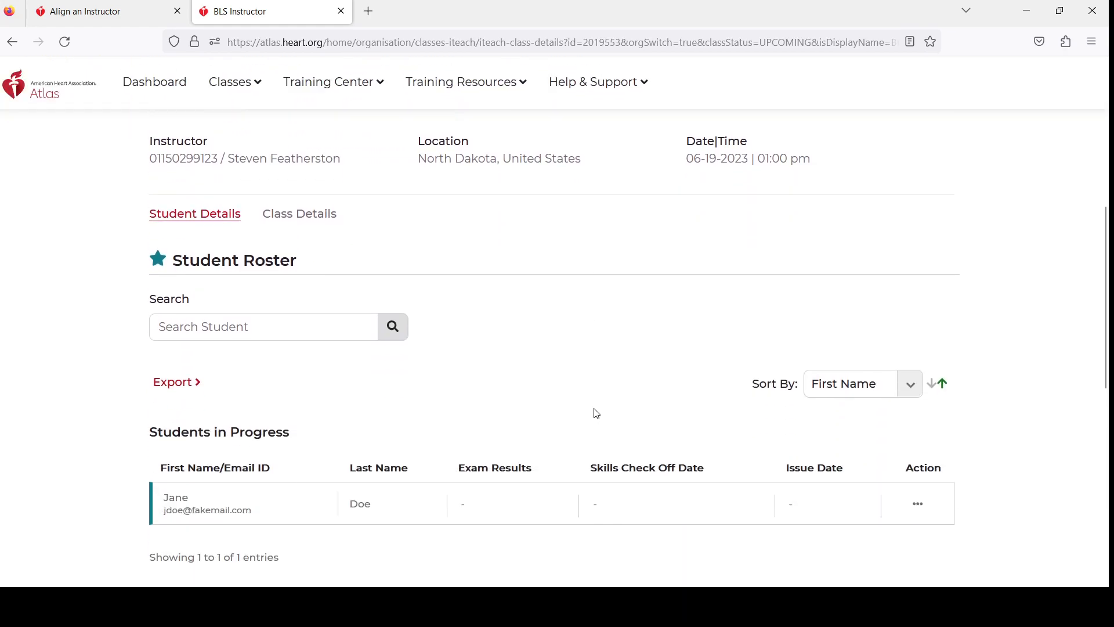
scroll(639, 443, "up", 3)
scroll(659, 464, "up", 3)
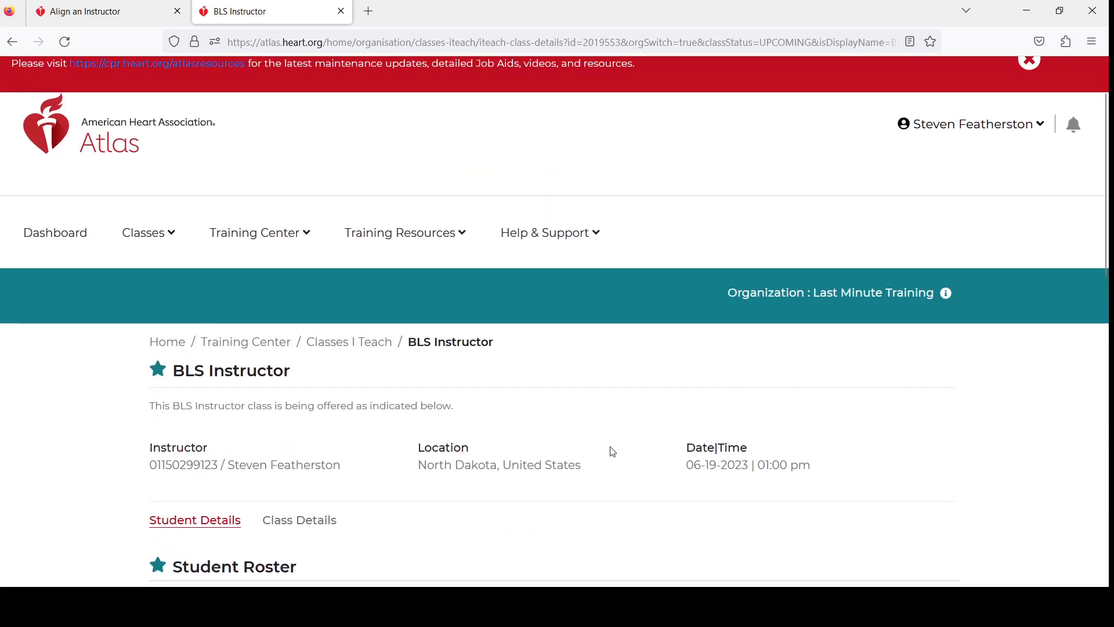
scroll(615, 455, "down", 3)
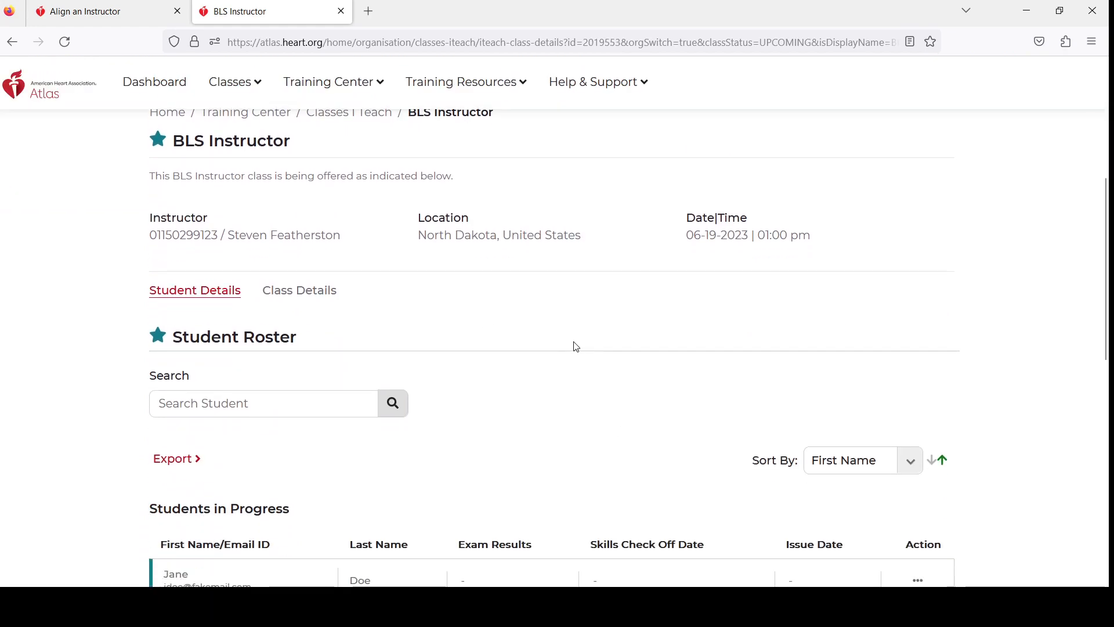
scroll(638, 331, "down", 3)
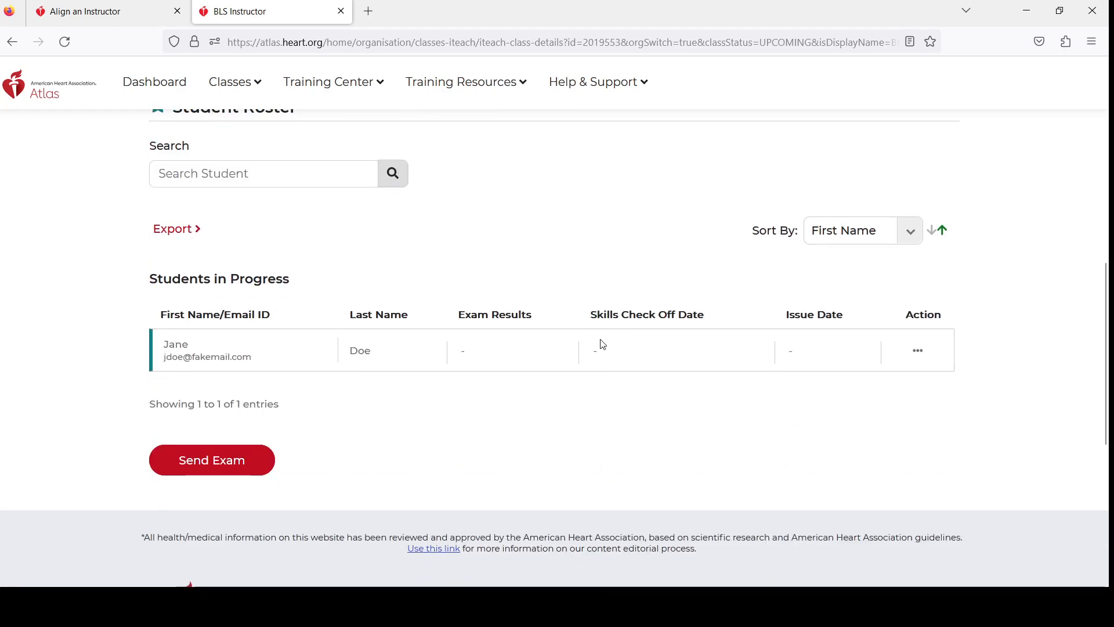
scroll(586, 296, "up", 2)
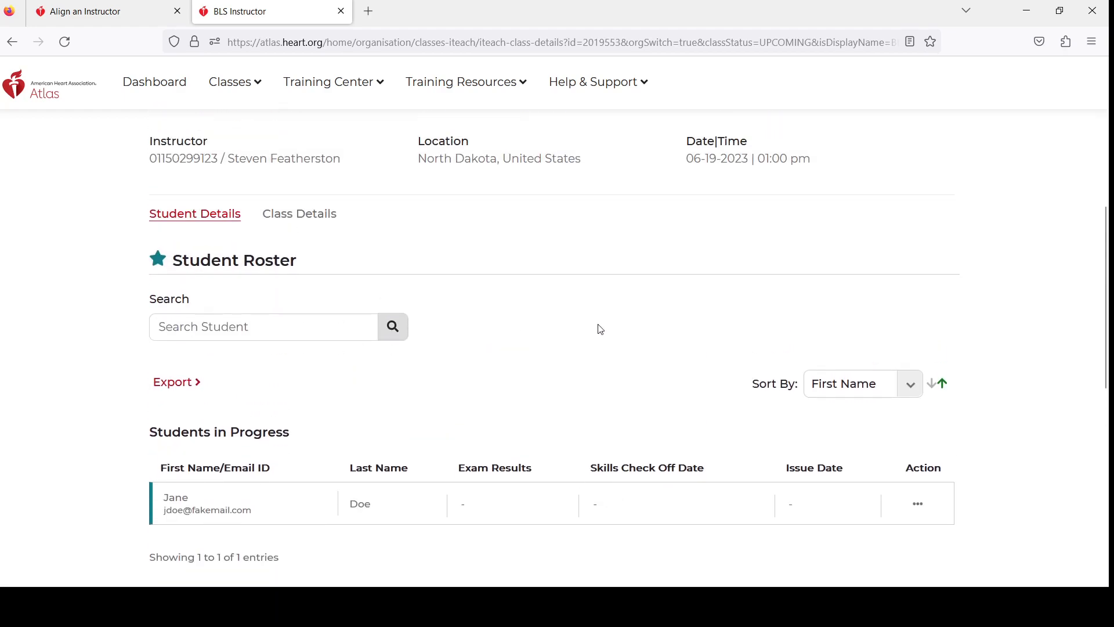
scroll(507, 363, "down", 2)
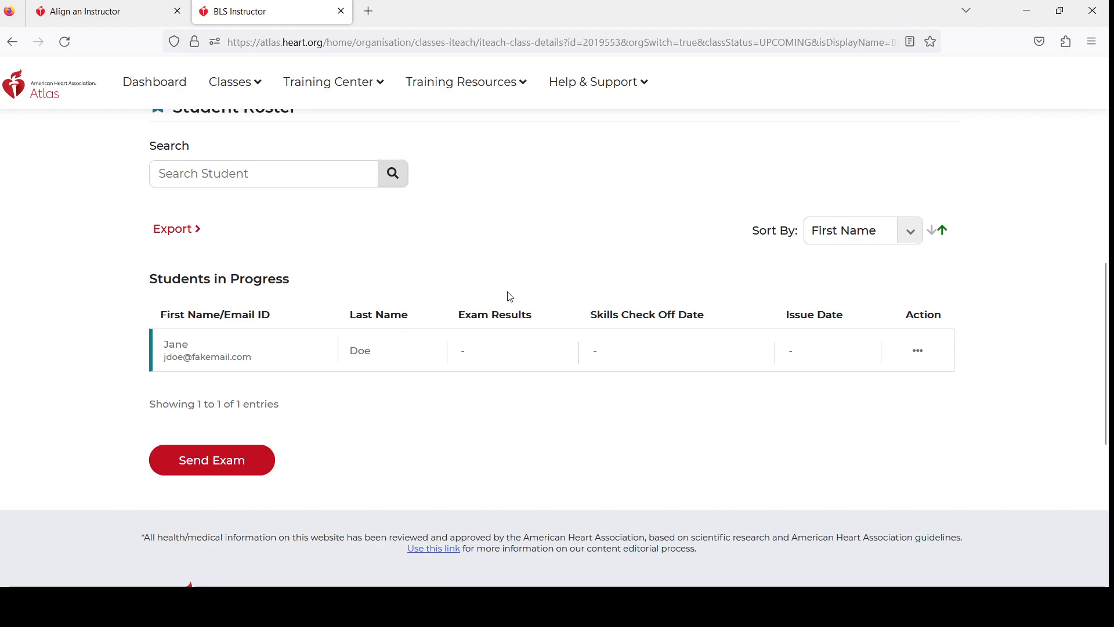
left_click(918, 352)
left_click(678, 440)
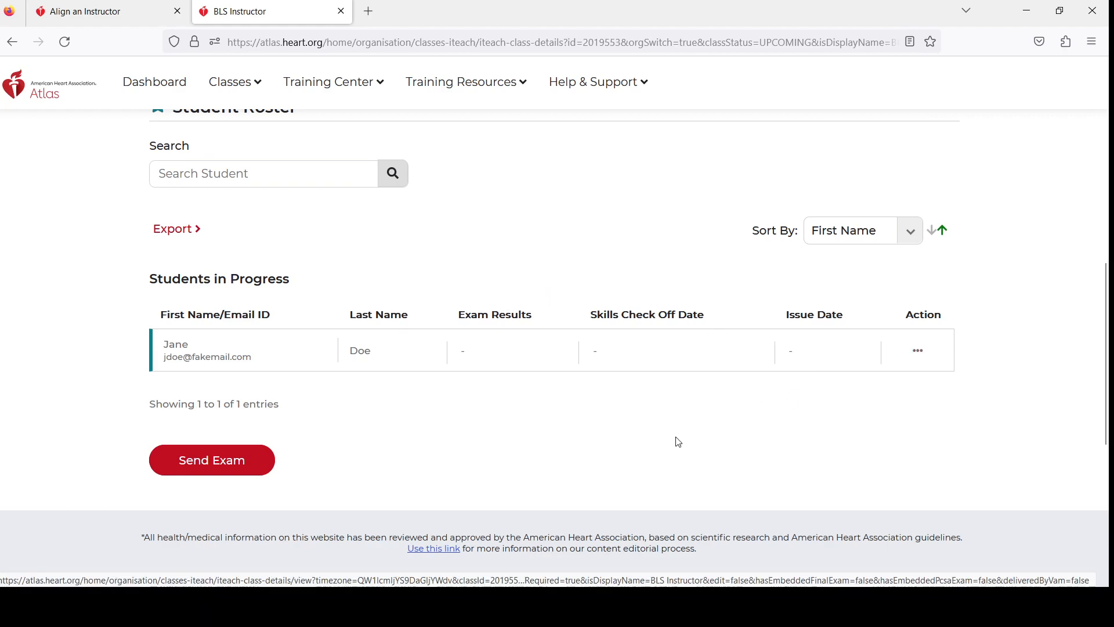
- Send the exam to all students in the class and confirm the sending
left_click(211, 469)
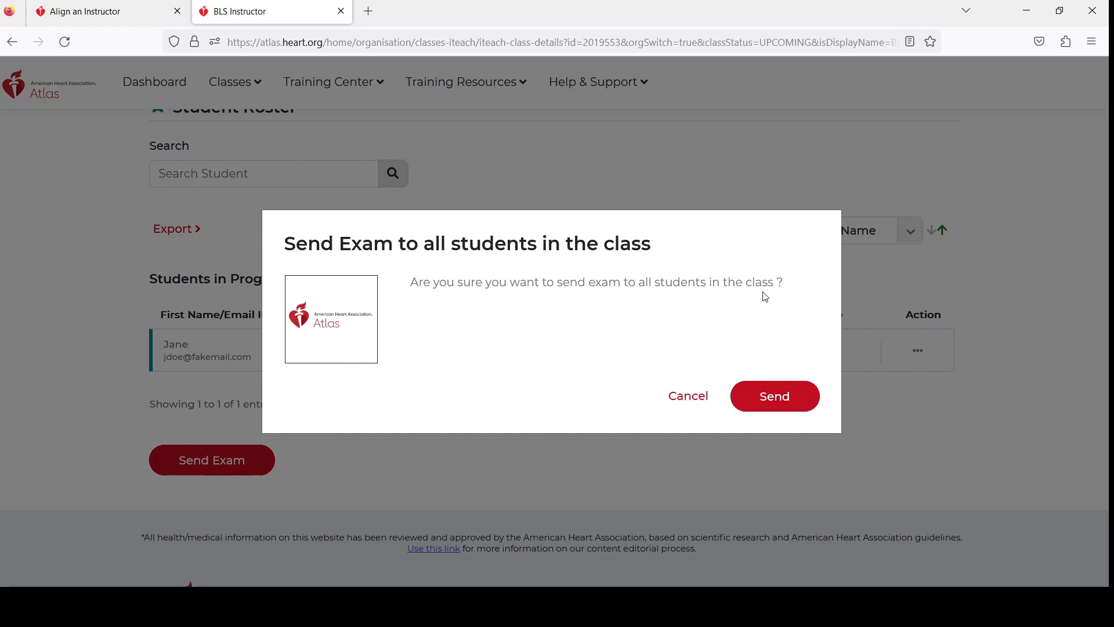
left_click(777, 403)
scroll(592, 444, "down", 10)
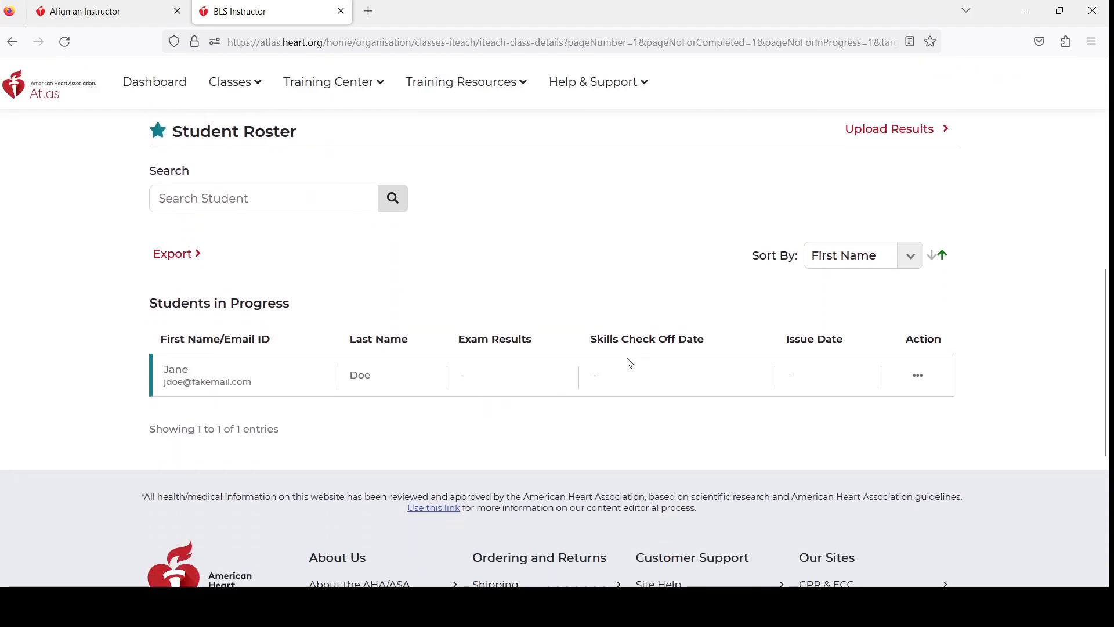
scroll(699, 406, "up", 1)
scroll(670, 397, "down", 1)
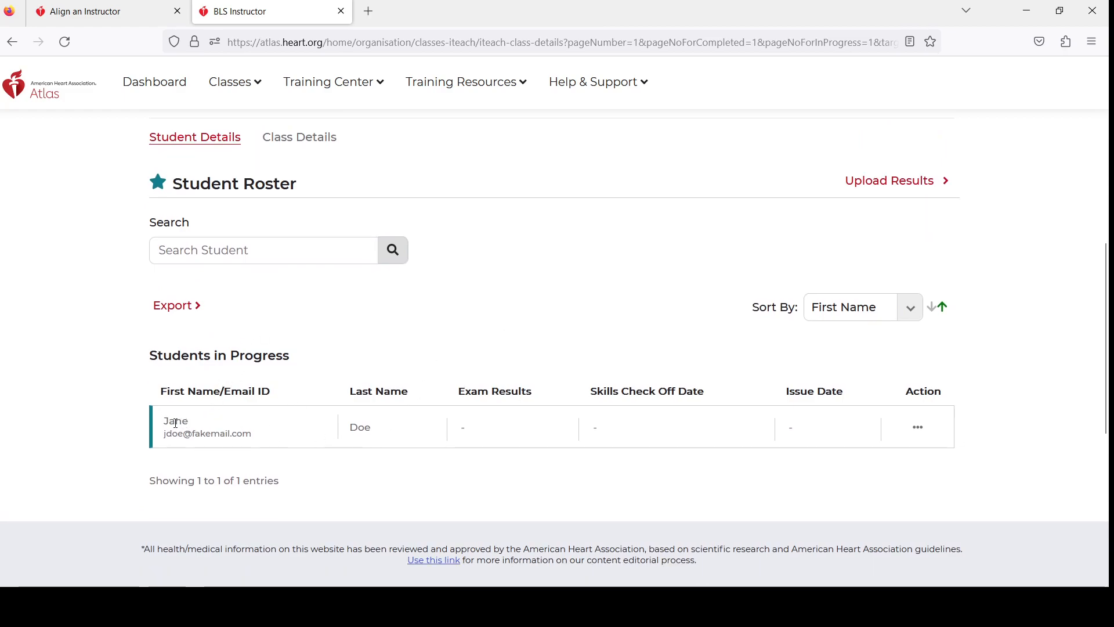
- Edit the student's class record to set the Final Exam Score to 100, and save the update
left_click(918, 428)
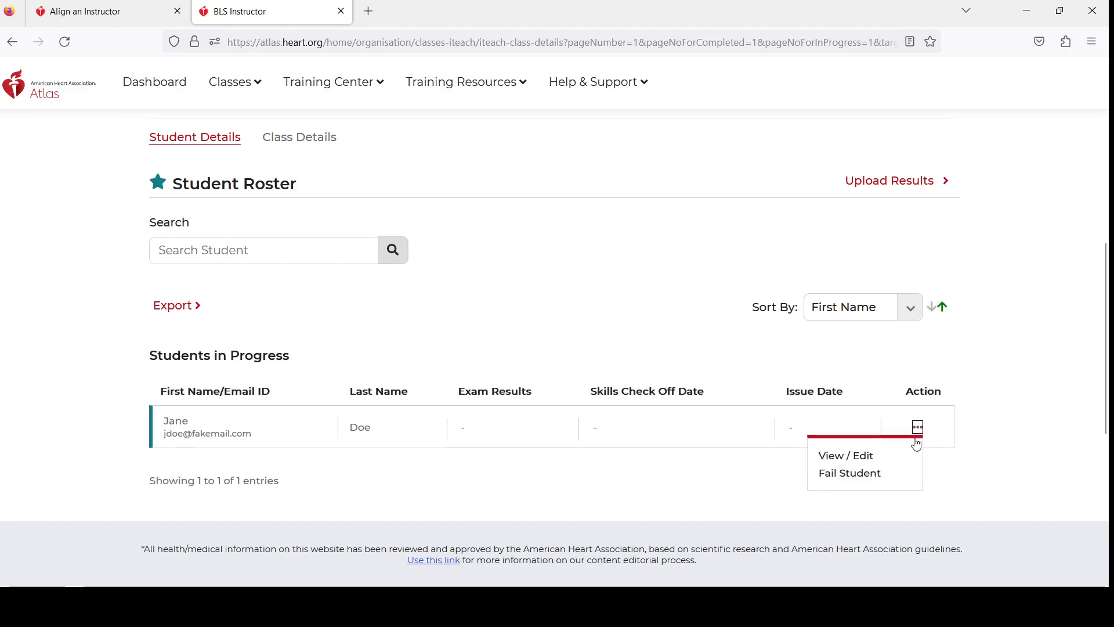
left_click(856, 463)
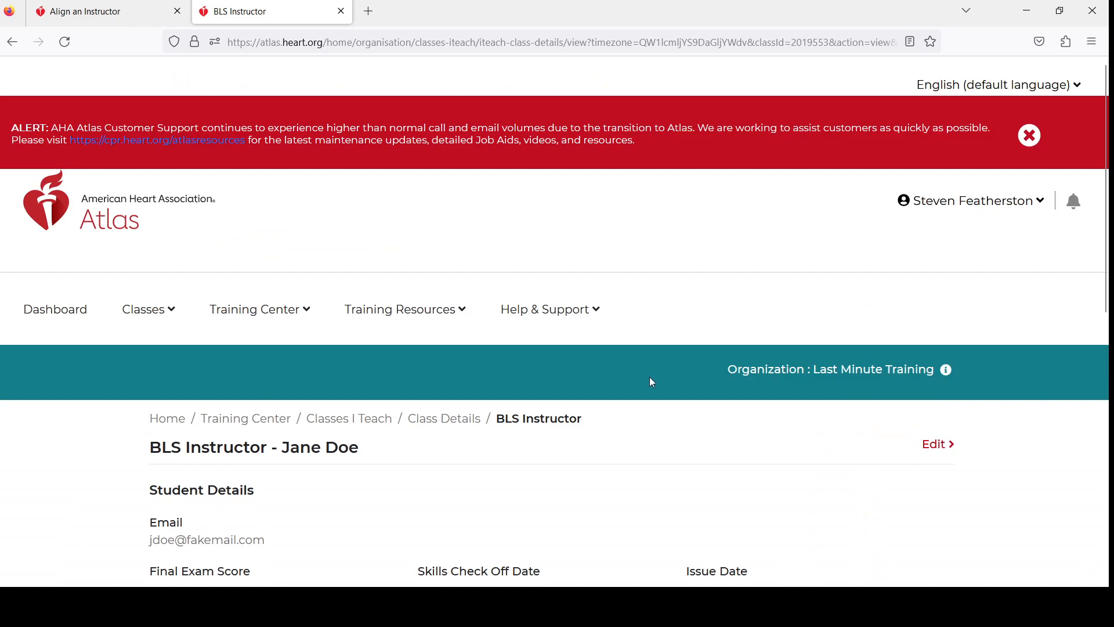
scroll(694, 377, "down", 4)
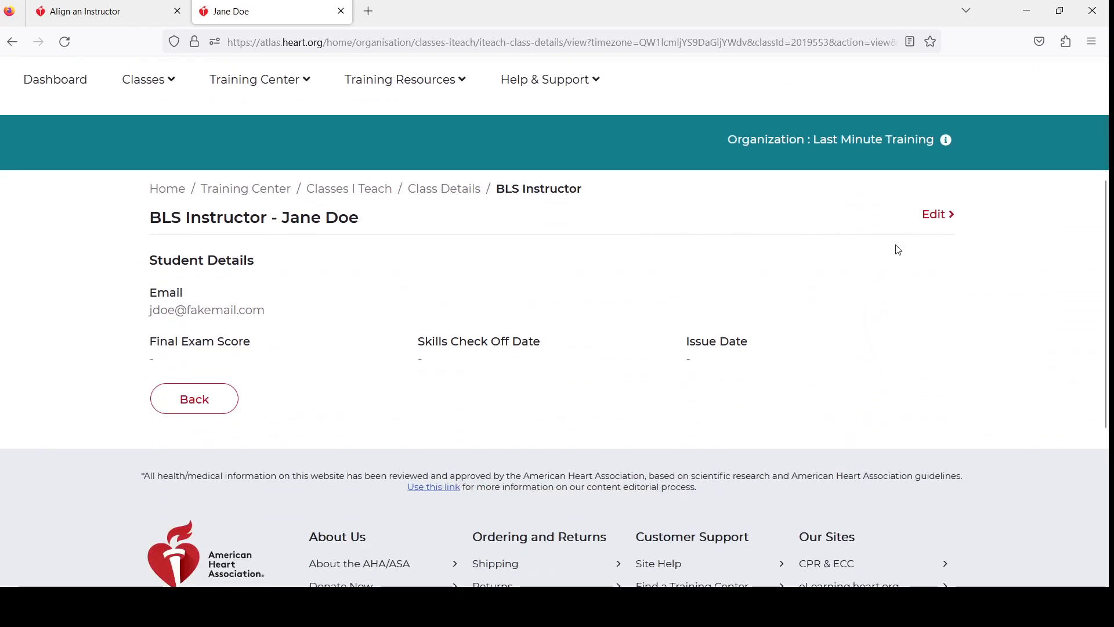
left_click(938, 214)
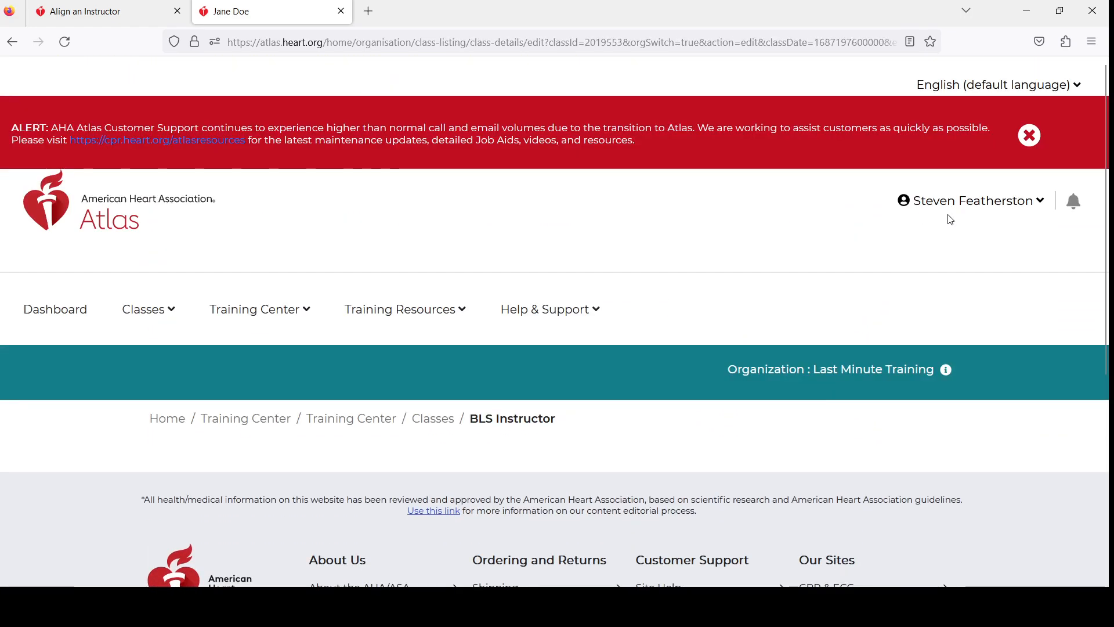
scroll(719, 360, "down", 4)
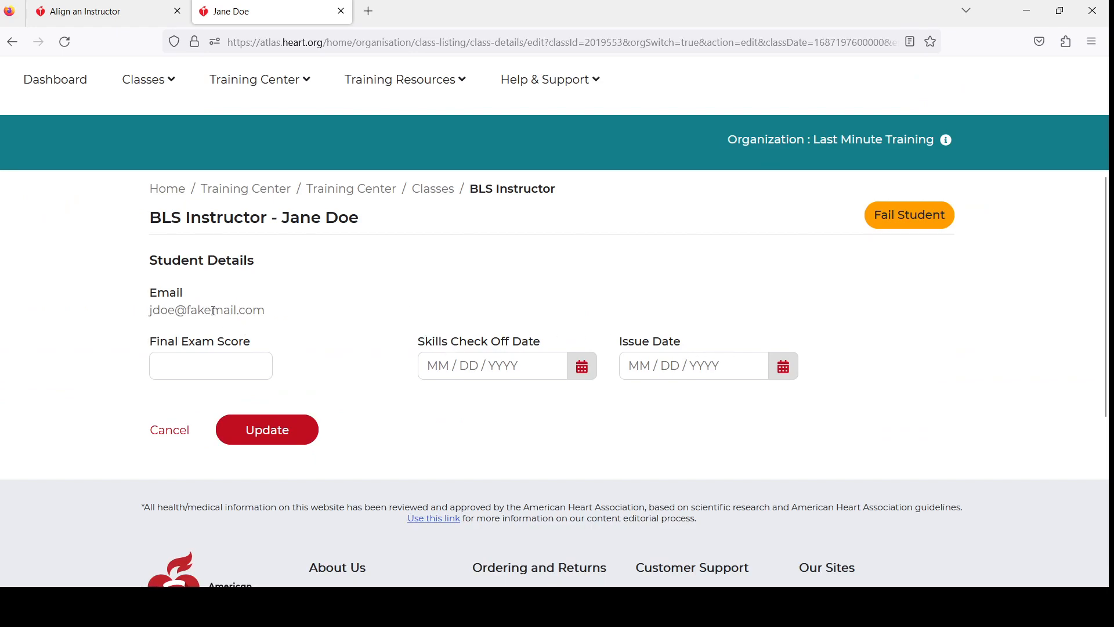
left_click(211, 360)
type("100")
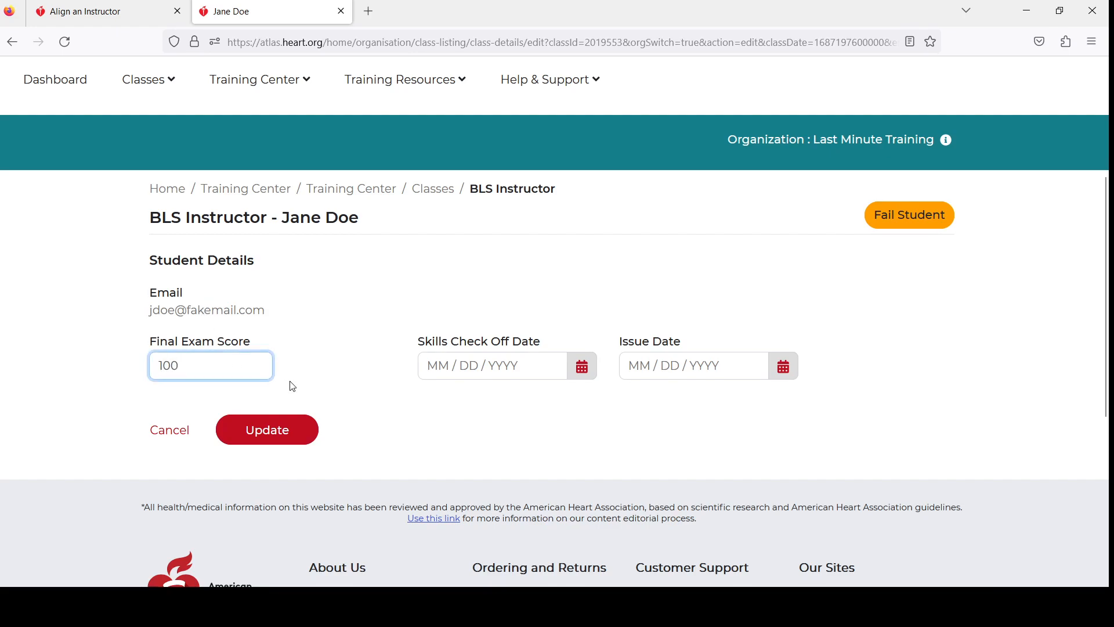
left_click(295, 435)
scroll(670, 424, "down", 3)
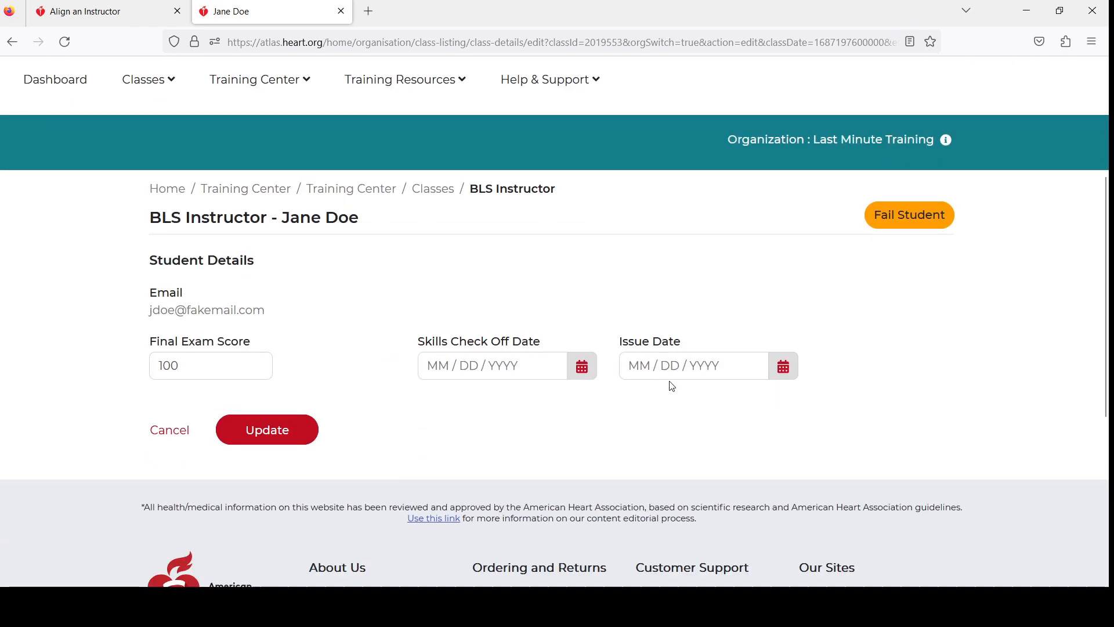
scroll(605, 416, "down", 8)
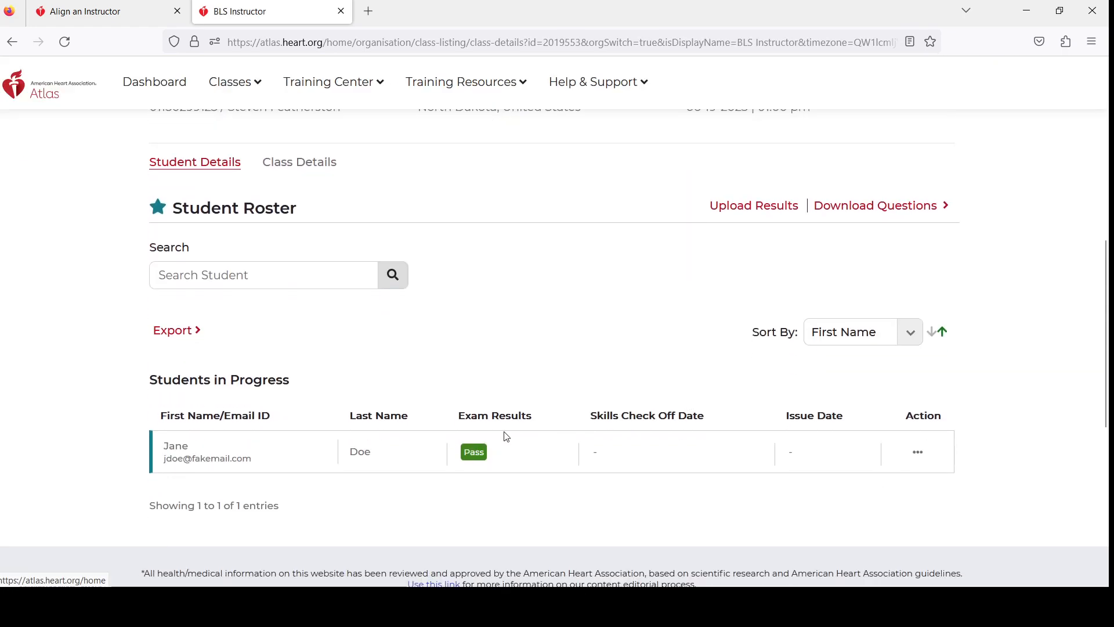
- Edit the student's class record again to set the Skills Check Off Date to 06/19/2023, and save the update
scroll(505, 418, "down", 1)
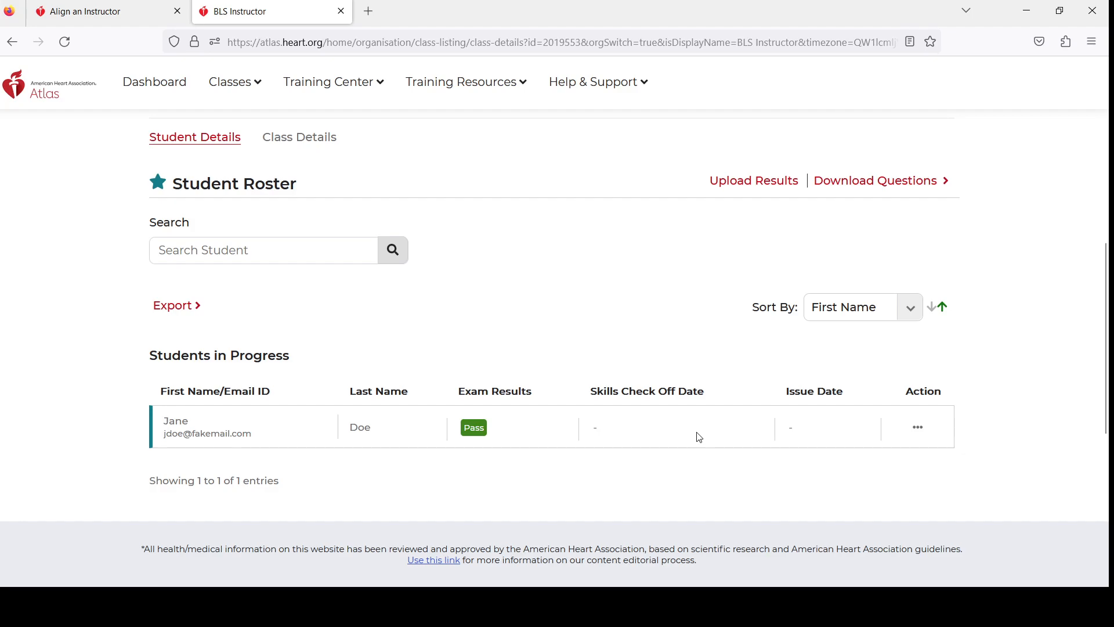
left_click(921, 426)
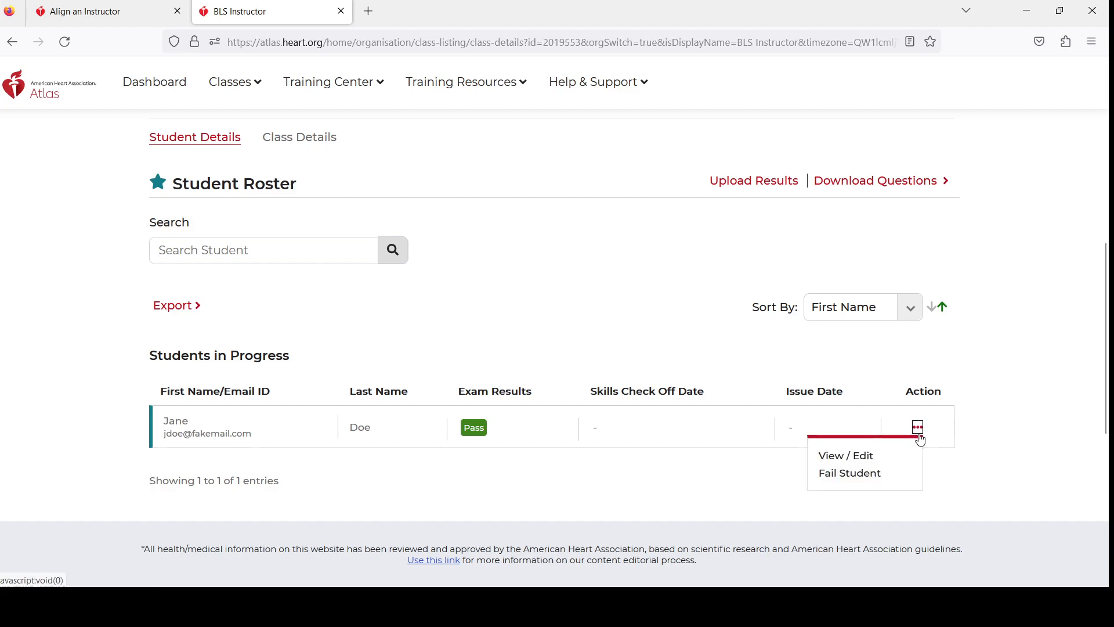
left_click(851, 462)
scroll(682, 413, "down", 5)
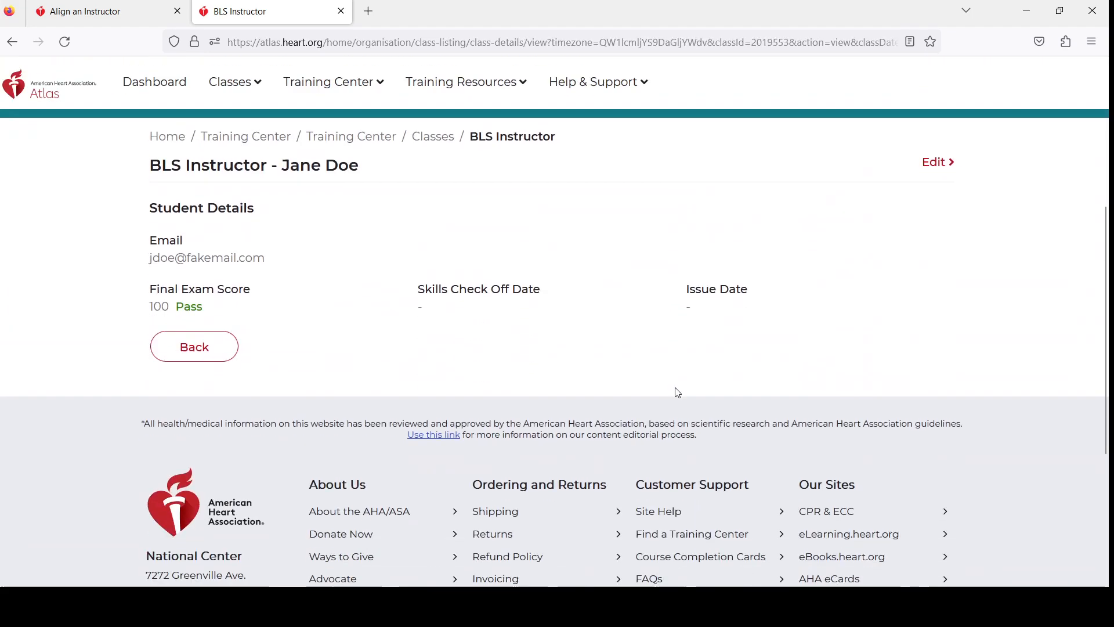
scroll(696, 296, "up", 3)
left_click(939, 290)
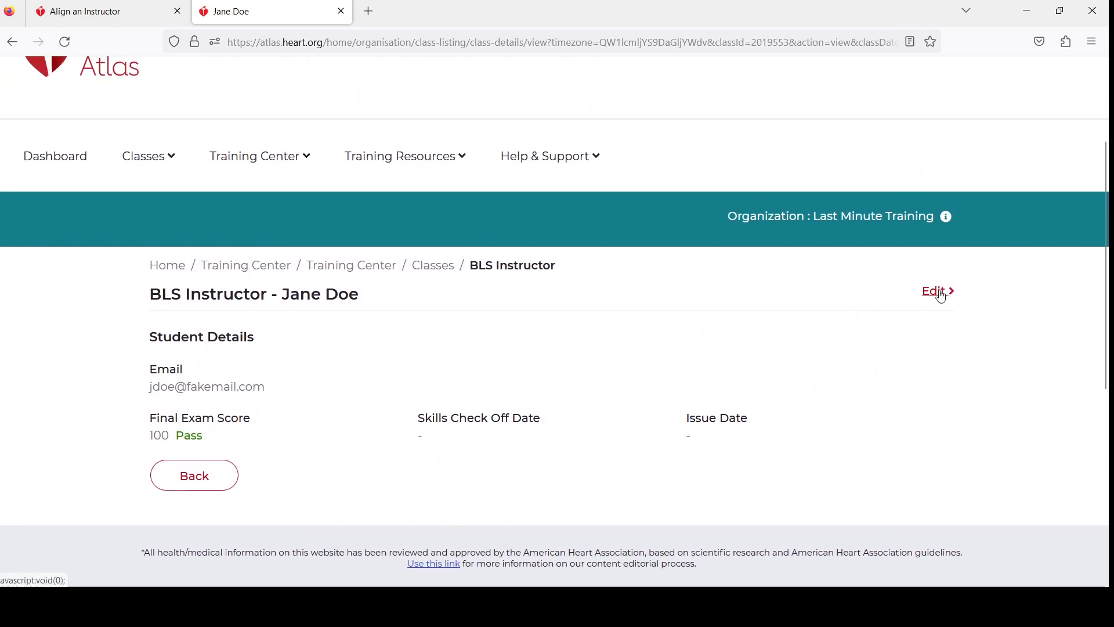
scroll(579, 343, "down", 5)
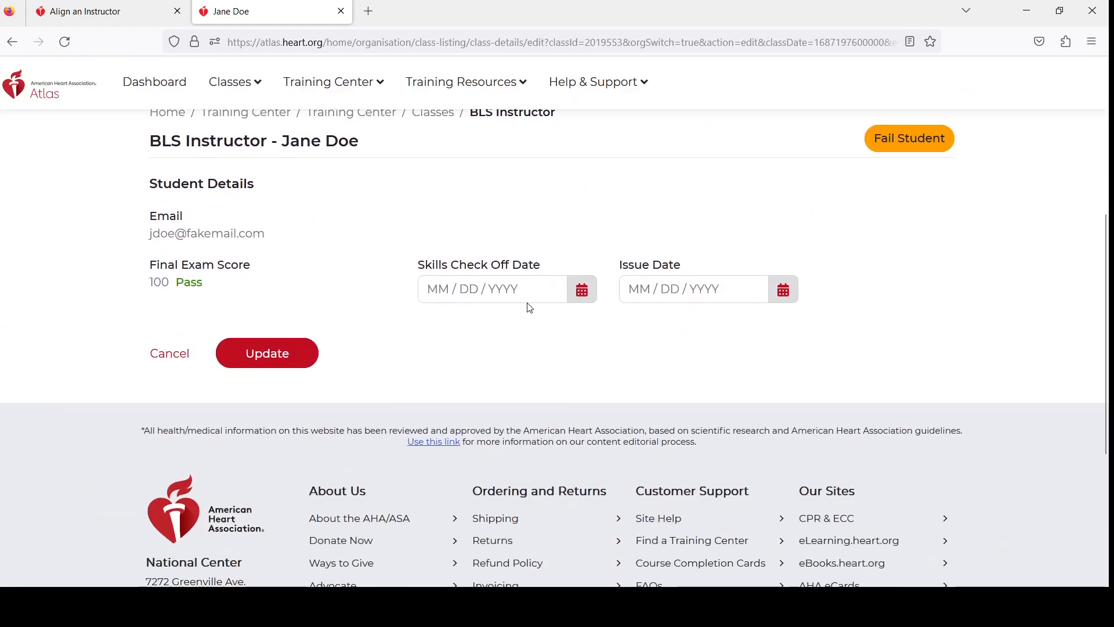
left_click(582, 289)
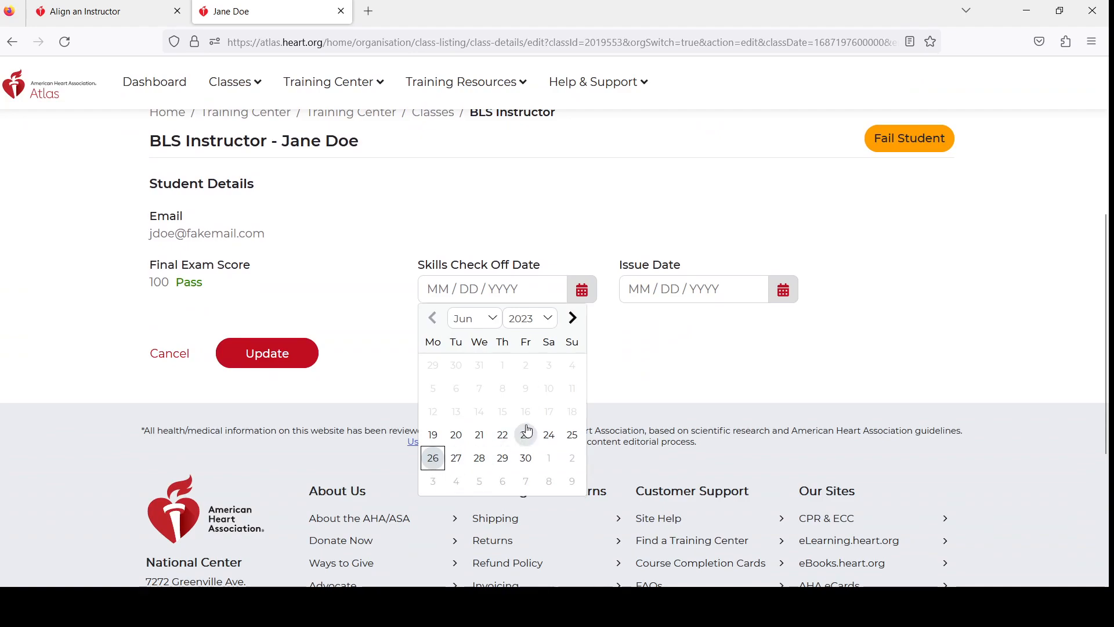
left_click(432, 435)
left_click(639, 342)
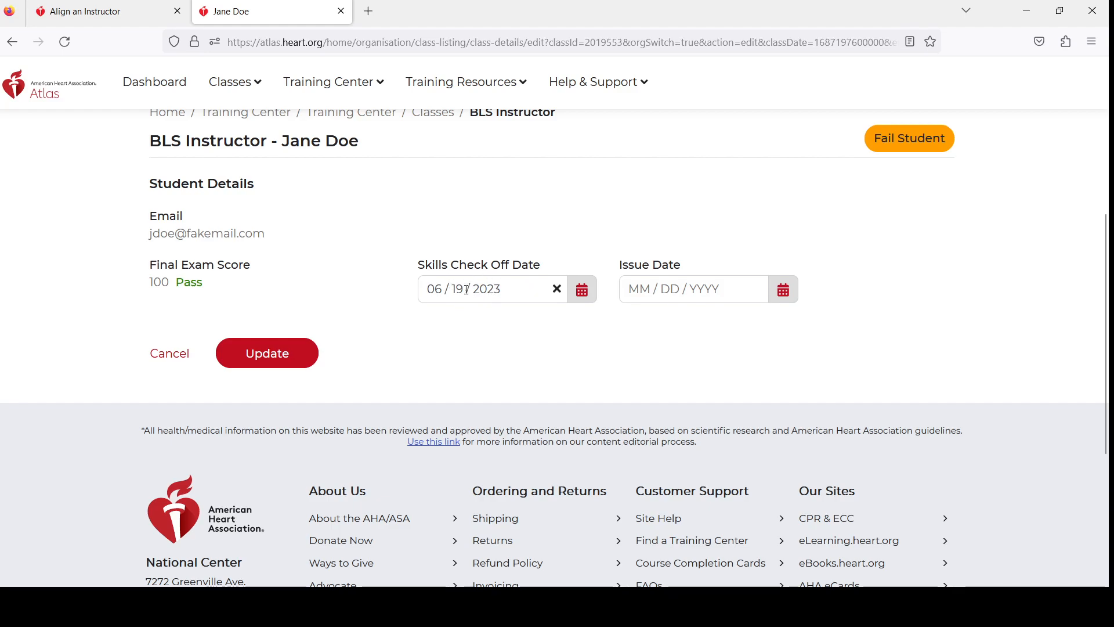
left_click(284, 354)
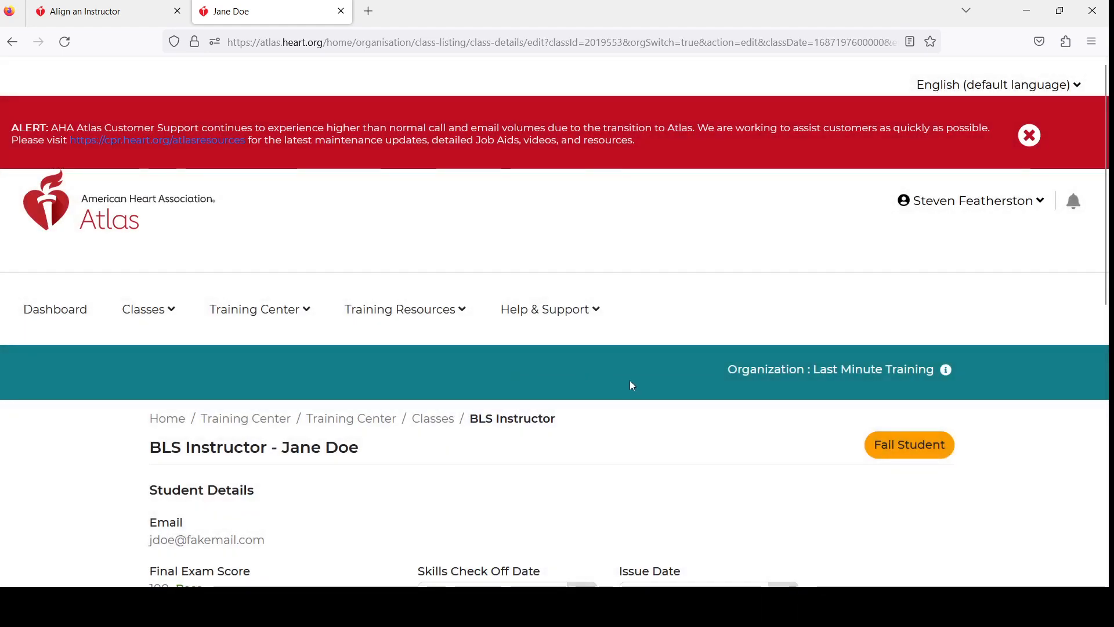
scroll(664, 450, "down", 3)
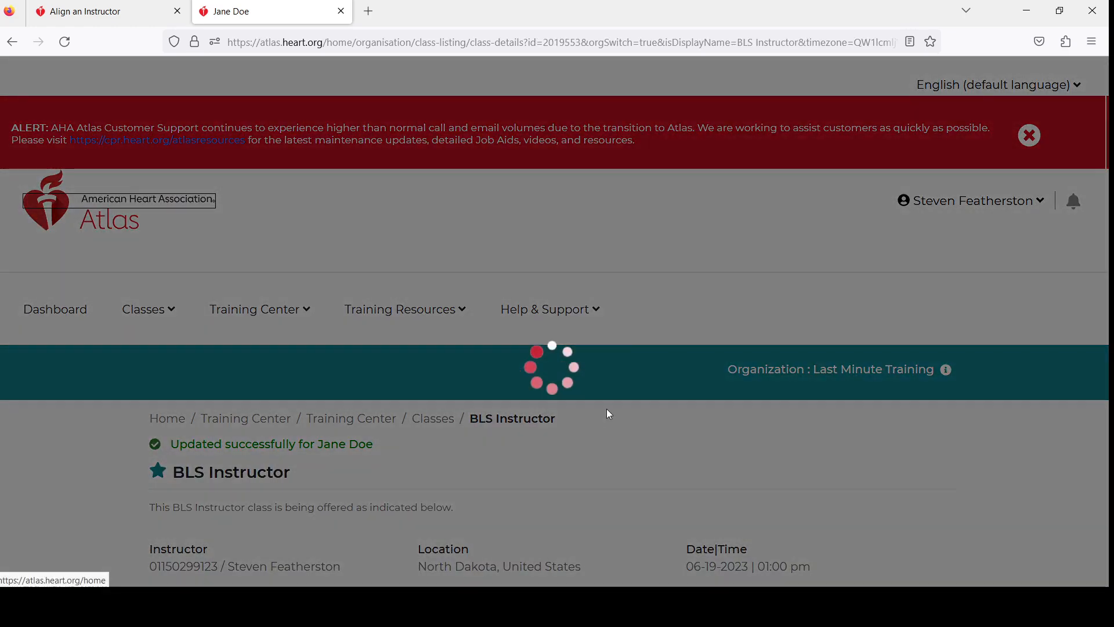
scroll(646, 425, "down", 8)
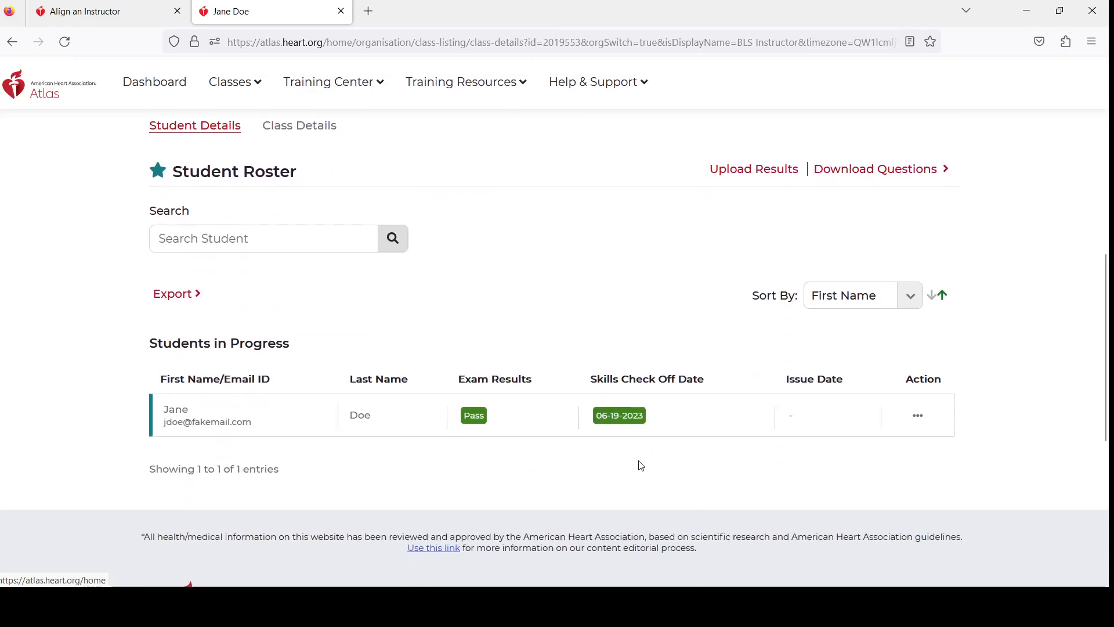
- Review the student's exam result, skills check-off and issue date in the roster, and the actions available for the student without choosing any
scroll(641, 466, "down", 1)
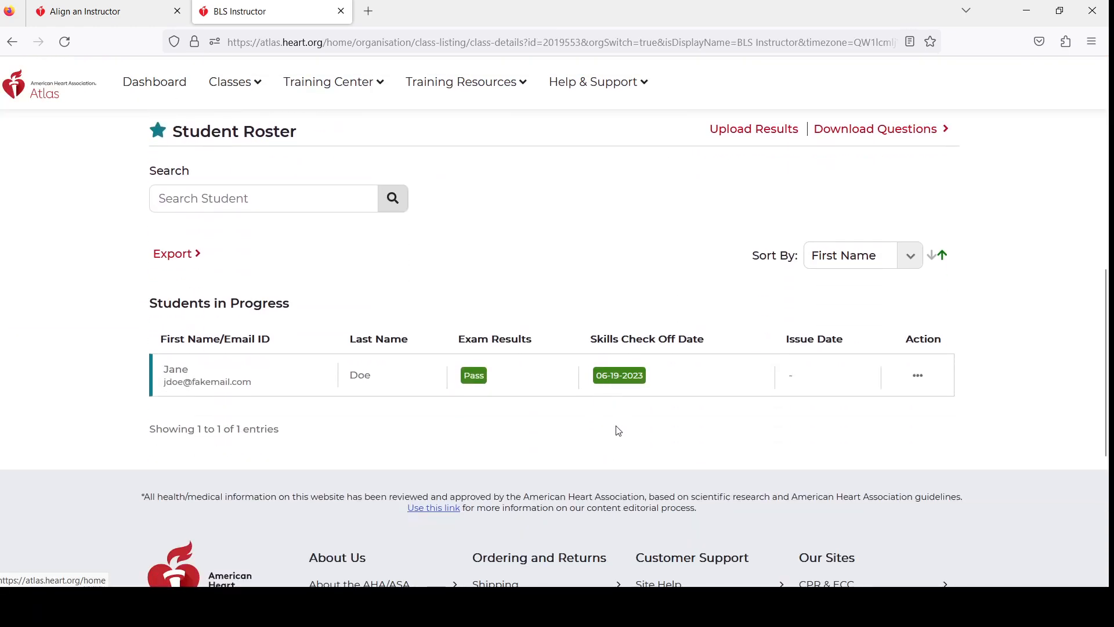
scroll(618, 430, "down", 1)
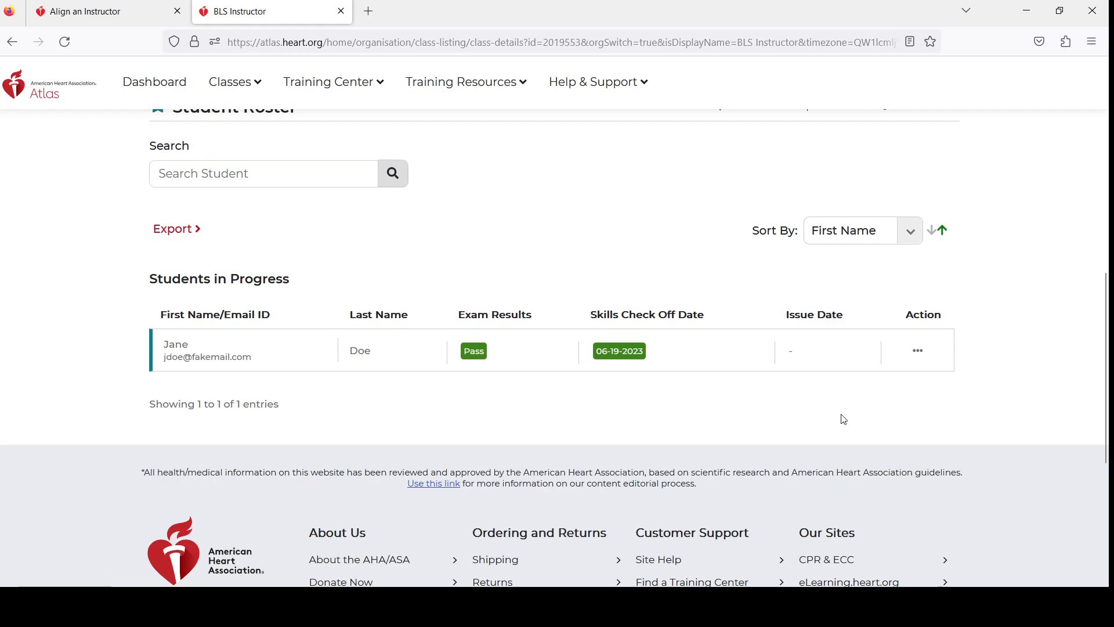
left_click(918, 351)
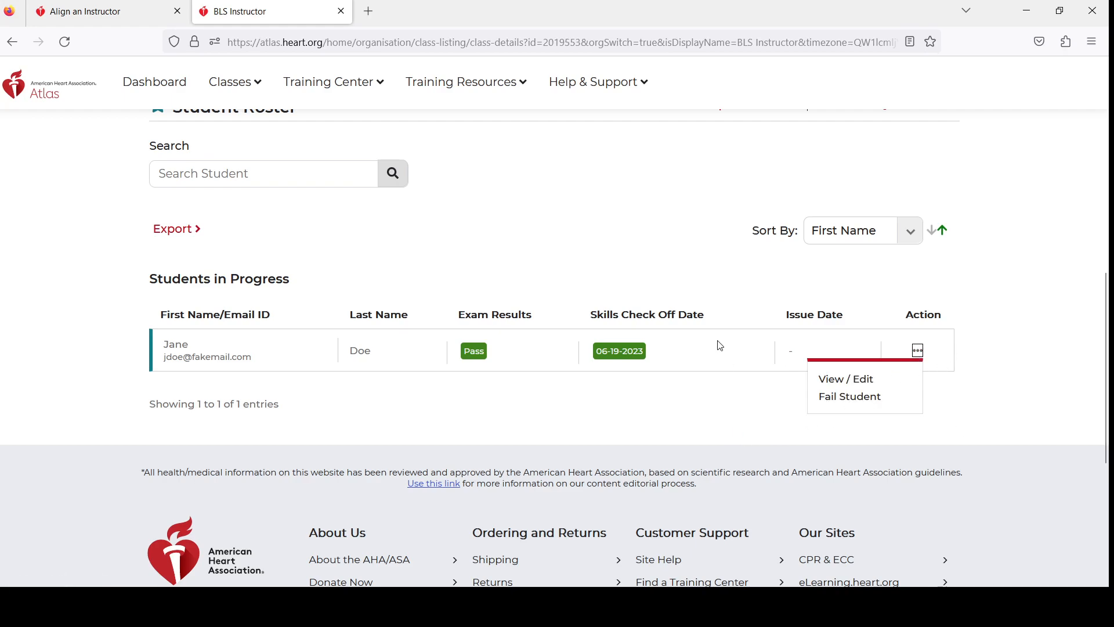
left_click(789, 310)
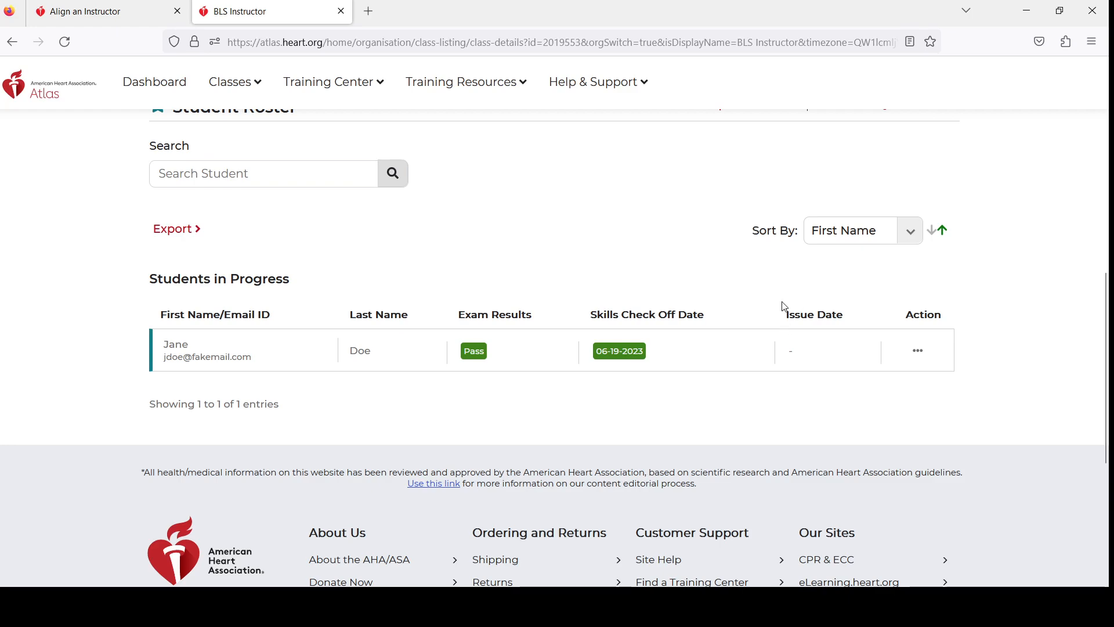
scroll(406, 389, "down", 1)
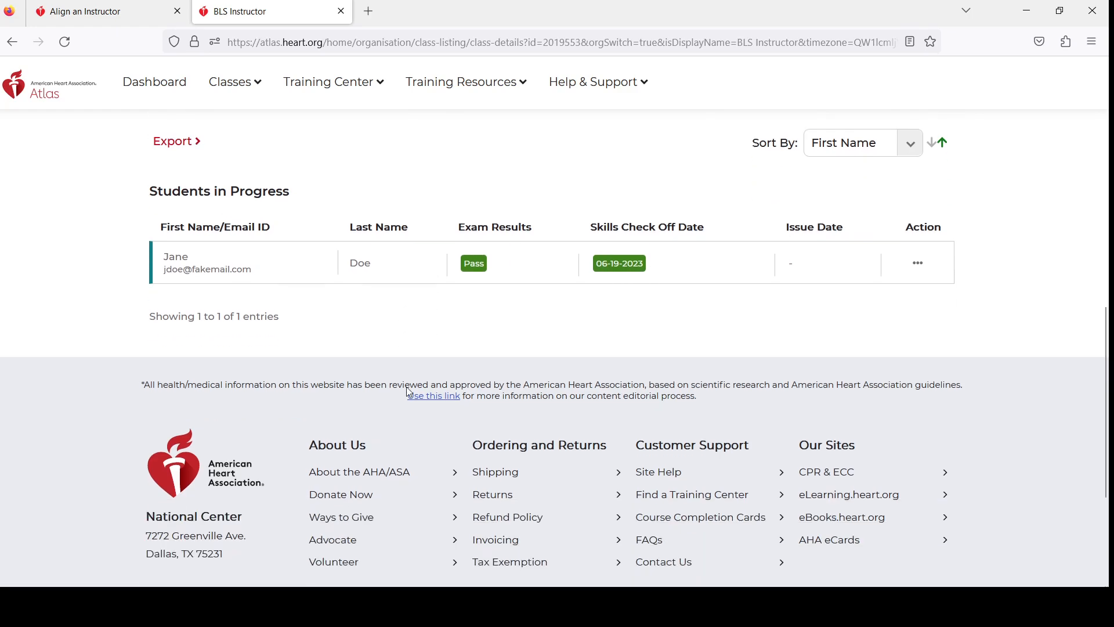
scroll(406, 390, "down", 1)
scroll(443, 286, "up", 5)
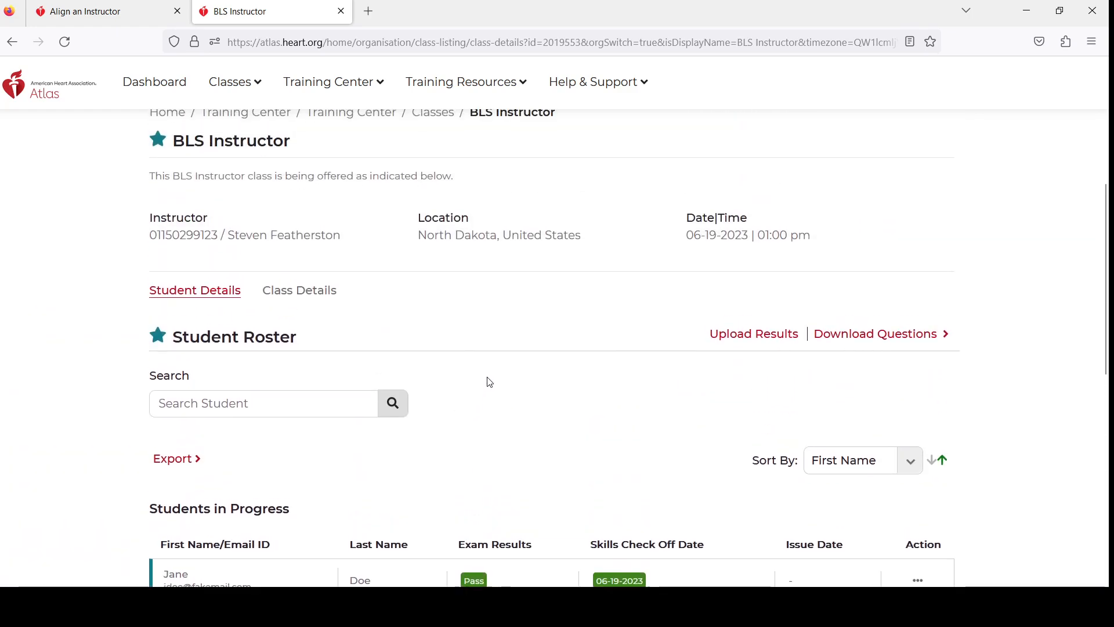
scroll(490, 382, "down", 3)
scroll(500, 383, "up", 2)
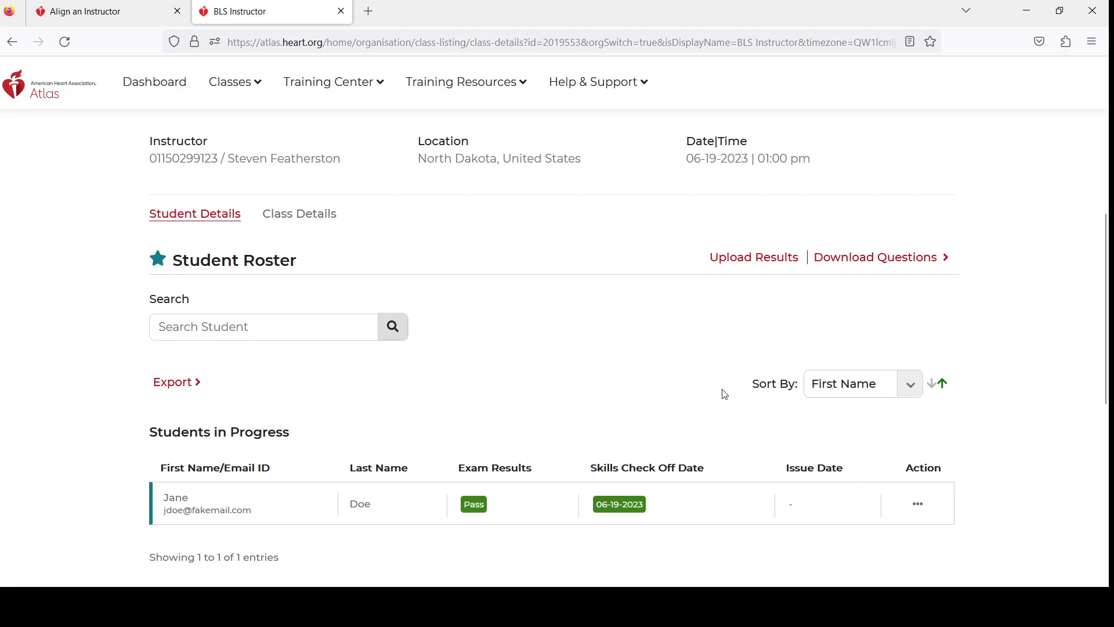
scroll(670, 395, "down", 2)
scroll(932, 291, "down", 3)
scroll(901, 351, "up", 4)
scroll(593, 375, "down", 3)
scroll(556, 410, "up", 5)
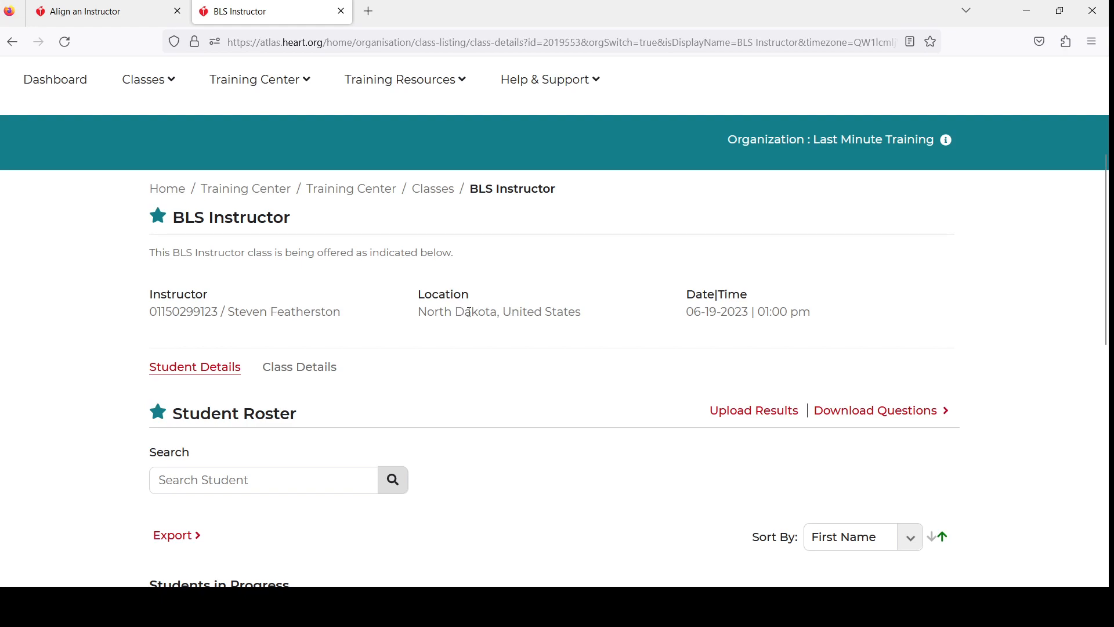
scroll(452, 343, "down", 2)
scroll(464, 354, "up", 1)
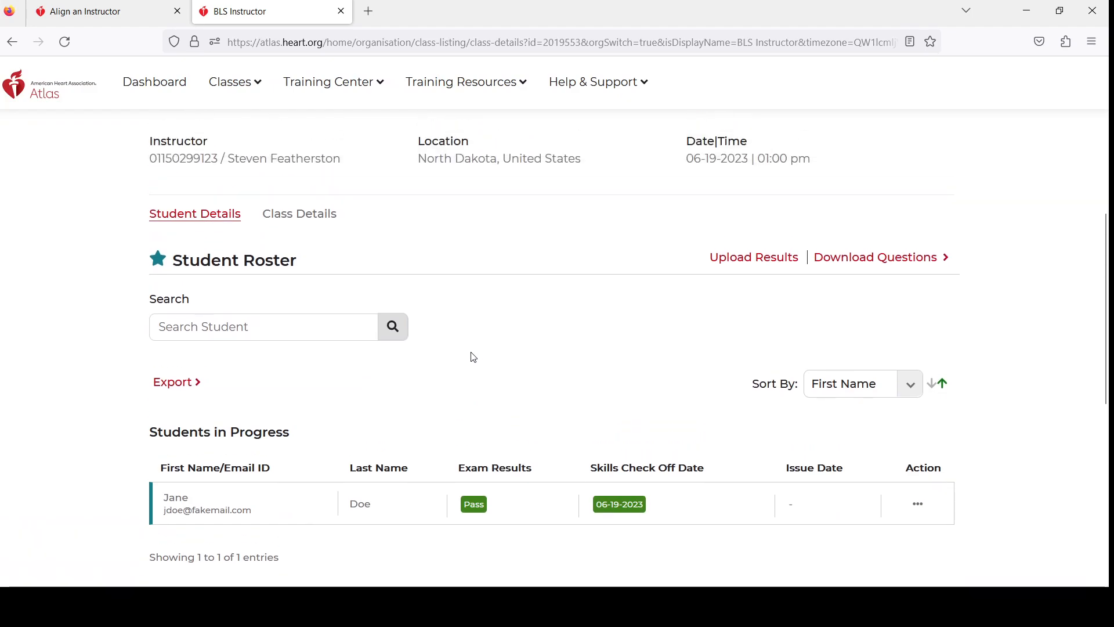